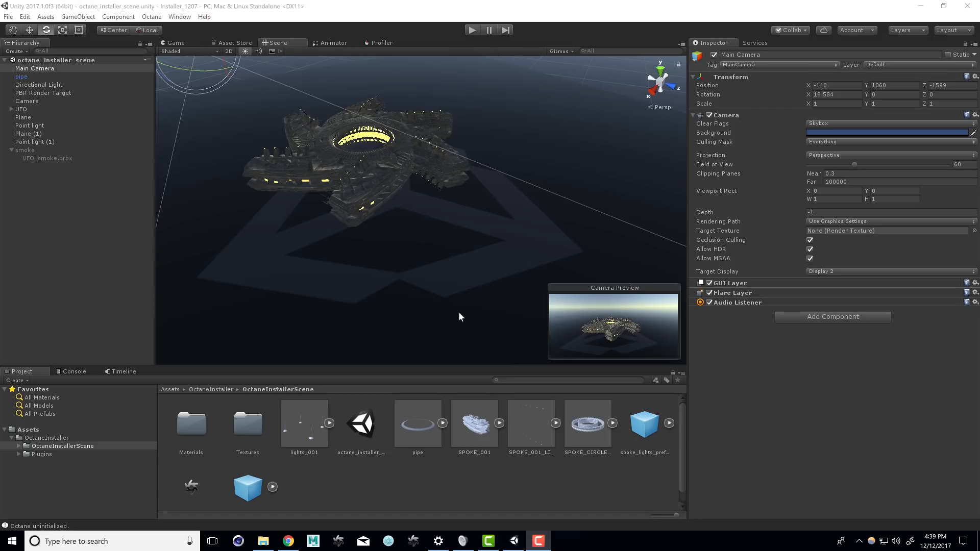
Examine the UFO model from several angles in the Scene view
{"action": "left_click_drag", "start_coordinate": [415, 221], "coordinate": [464, 306], "text": "alt"}
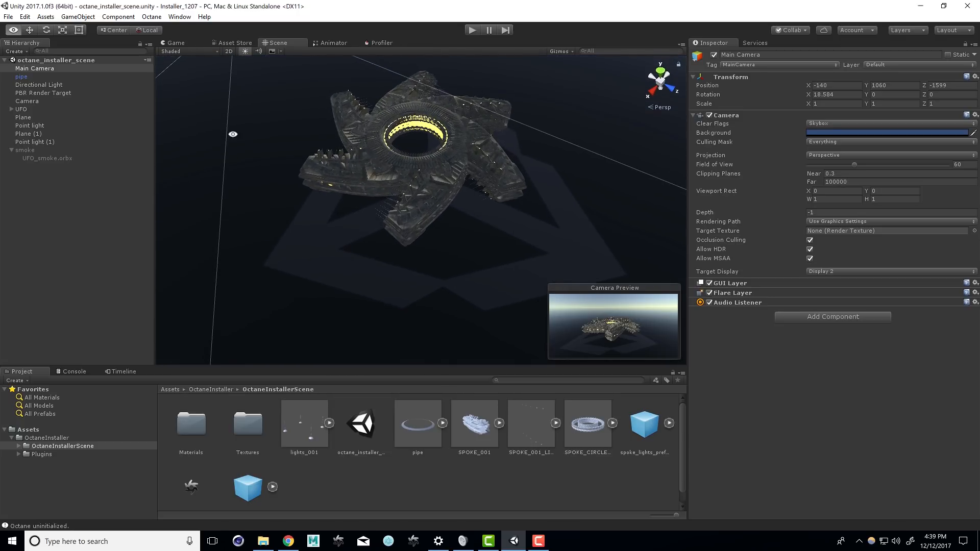
{"action": "mouse_move", "coordinate": [464, 280]}
{"action": "middle_mouse_down", "text": "alt"}
{"action": "mouse_move", "coordinate": [457, 300]}
{"action": "mouse_move", "coordinate": [456, 289]}
{"action": "middle_mouse_up", "text": "alt"}
{"action": "left_click_drag", "start_coordinate": [456, 289], "coordinate": [459, 238], "text": "alt"}
{"action": "middle_click_drag", "start_coordinate": [453, 280], "coordinate": [385, 154], "text": "alt"}
{"action": "left_click_drag", "start_coordinate": [419, 200], "coordinate": [383, 199], "text": "alt"}
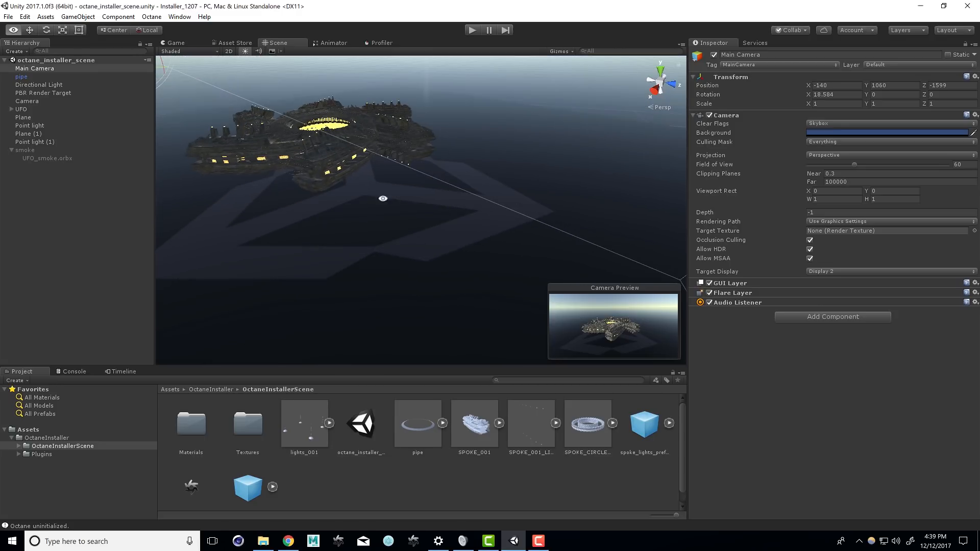
{"action": "middle_click_drag", "start_coordinate": [381, 201], "coordinate": [455, 211], "text": "alt"}
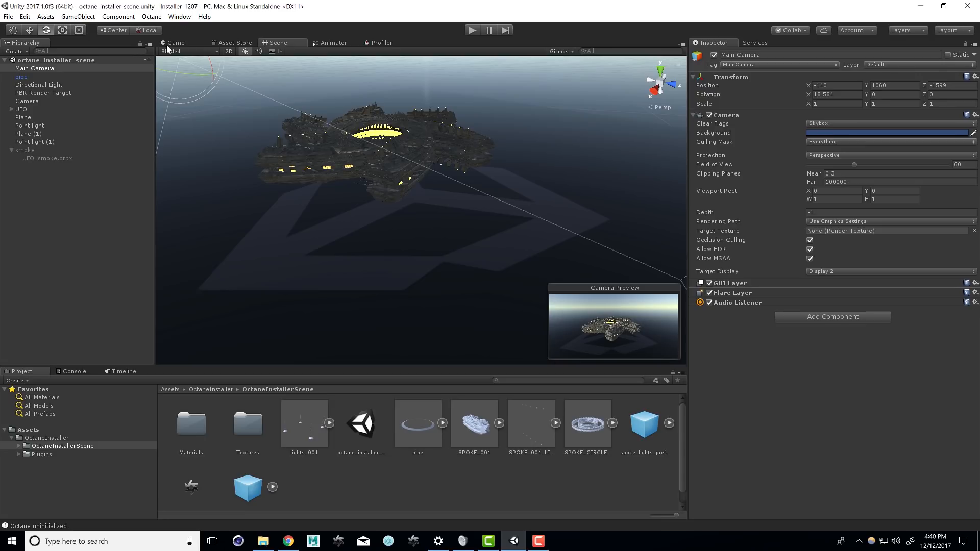
Open the Octane PBR settings and load Octane
{"action": "left_click", "coordinate": [151, 17]}
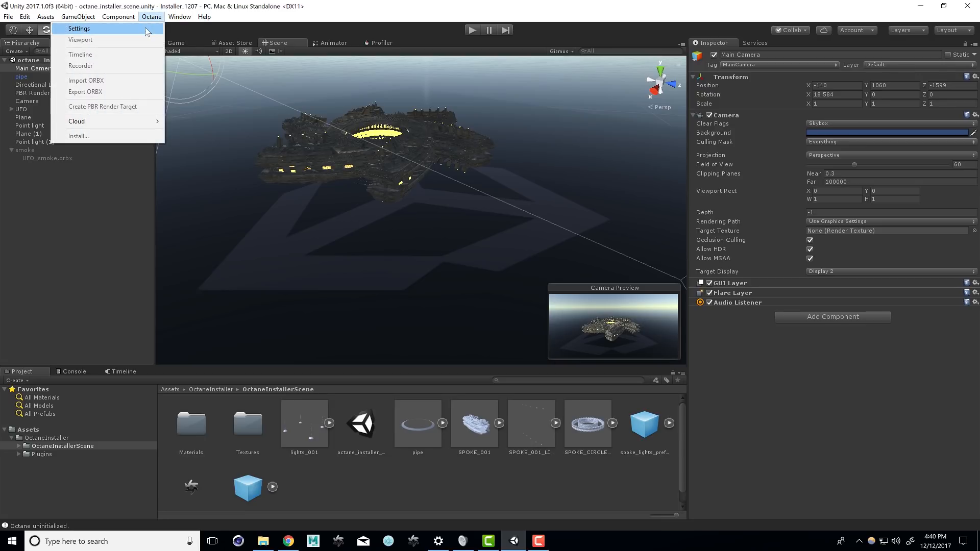
{"action": "left_click", "coordinate": [146, 29]}
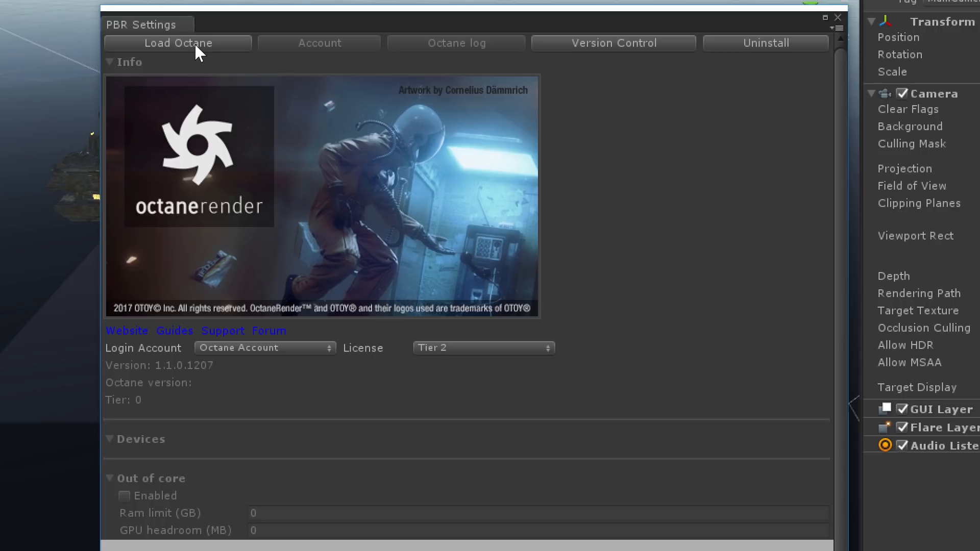
{"action": "left_click", "coordinate": [196, 46]}
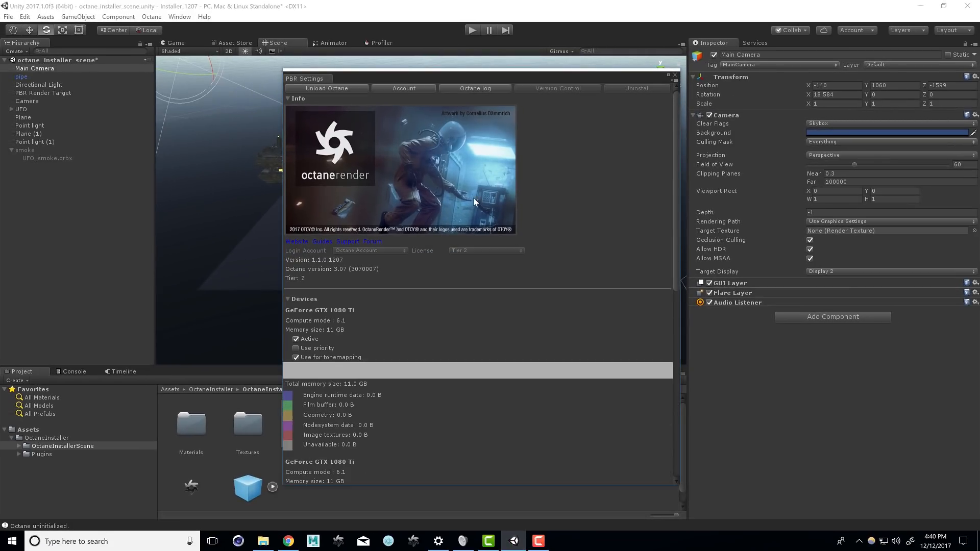
Review the Devices, Out of core and Baking sections of the PBR settings, and close the window
{"action": "left_click_drag", "start_coordinate": [677, 222], "coordinate": [673, 345]}
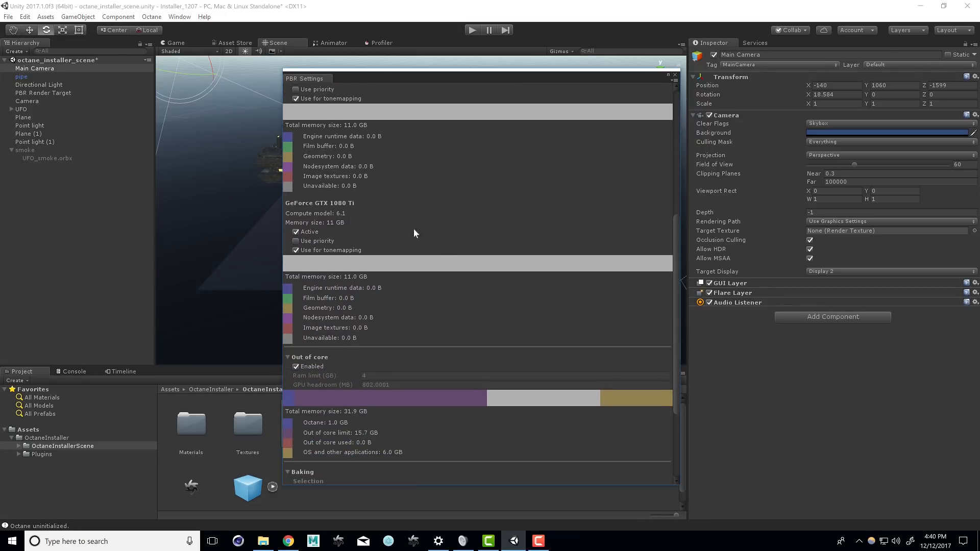
{"action": "left_click_drag", "start_coordinate": [675, 269], "coordinate": [676, 315]}
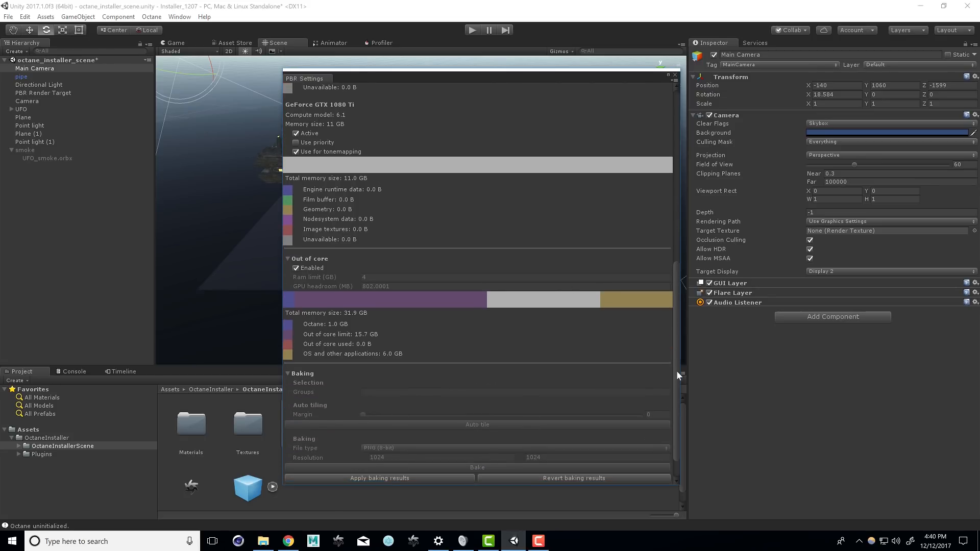
{"action": "left_click_drag", "start_coordinate": [677, 373], "coordinate": [659, 162]}
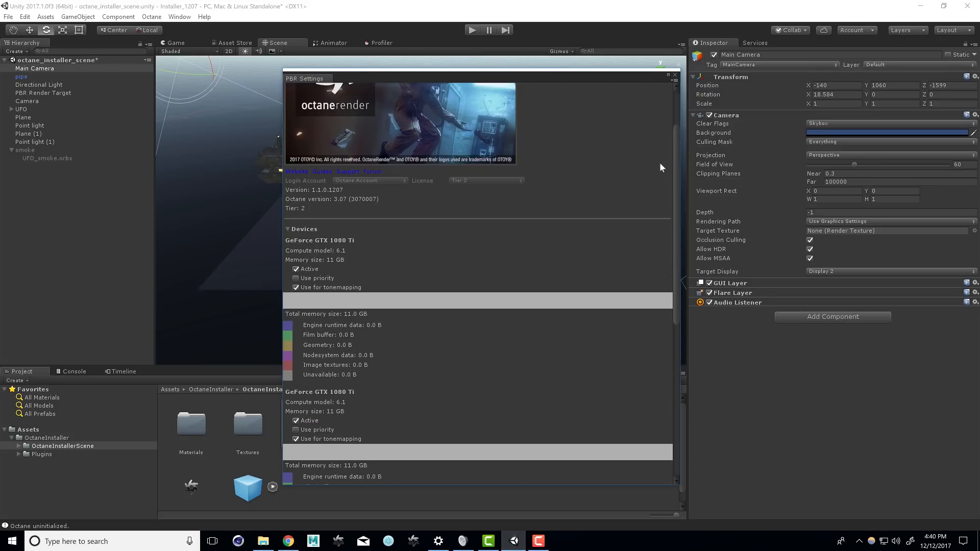
{"action": "left_click", "coordinate": [674, 77]}
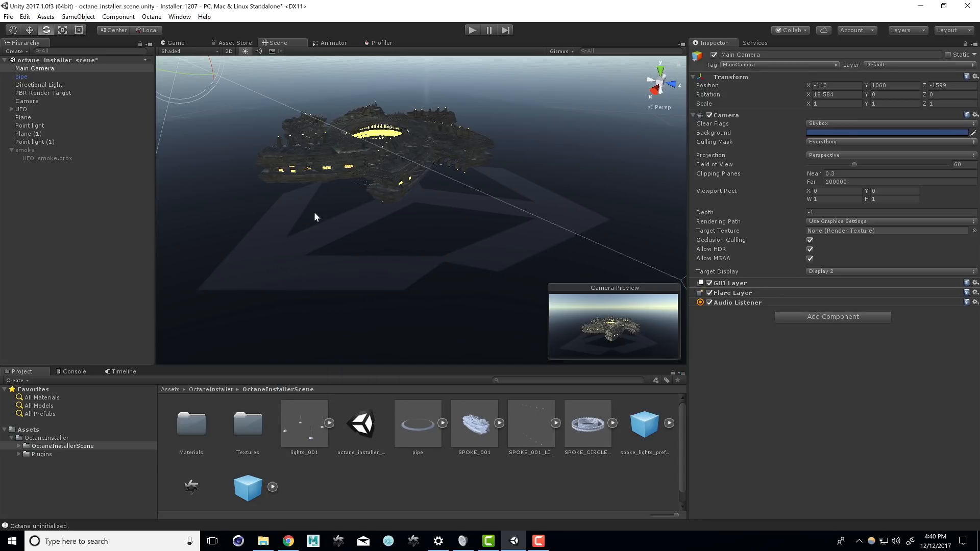
Render the scene with Octane from the PBR Render Target object
{"action": "left_click", "coordinate": [64, 93]}
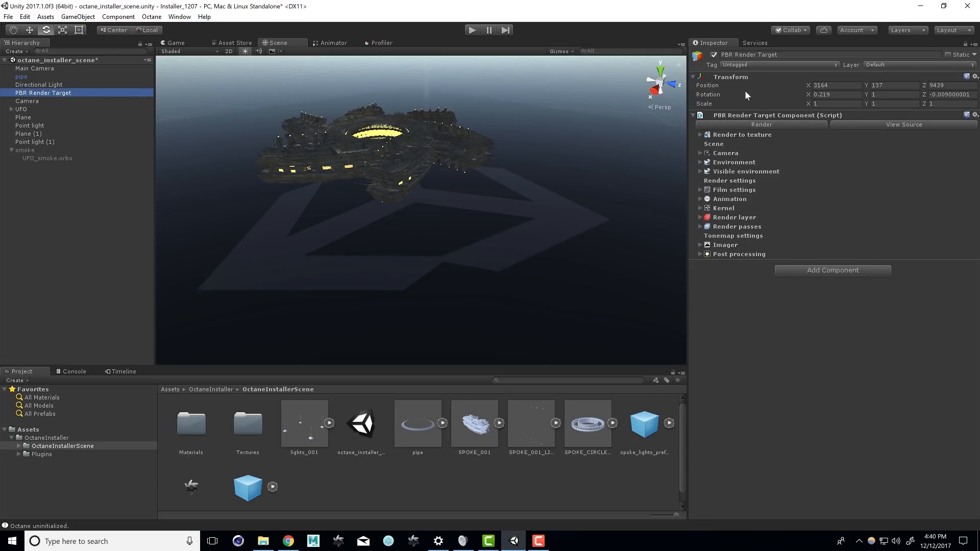
{"action": "left_click", "coordinate": [748, 126]}
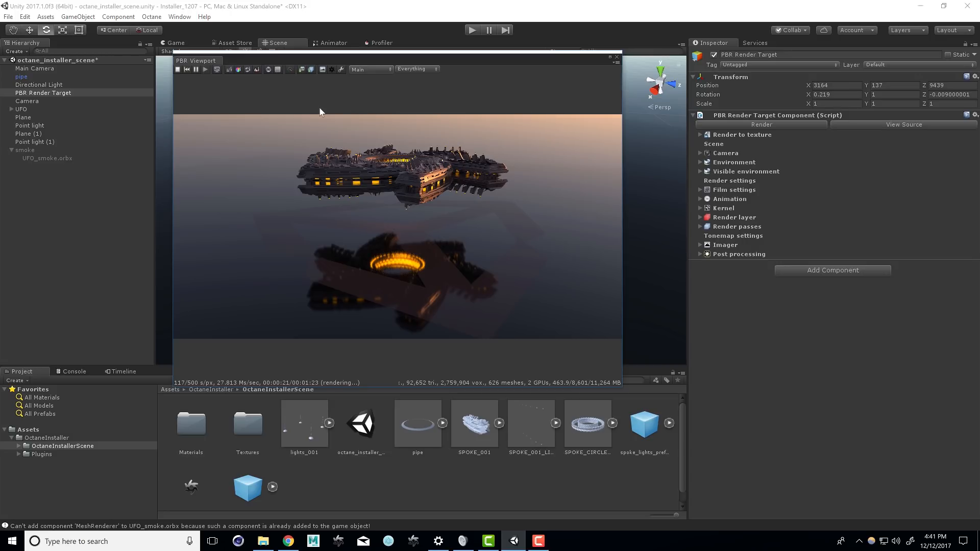
Select the Camera object and shift the PBR Viewport aside to compare the render with the camera preview
{"action": "left_click", "coordinate": [81, 93]}
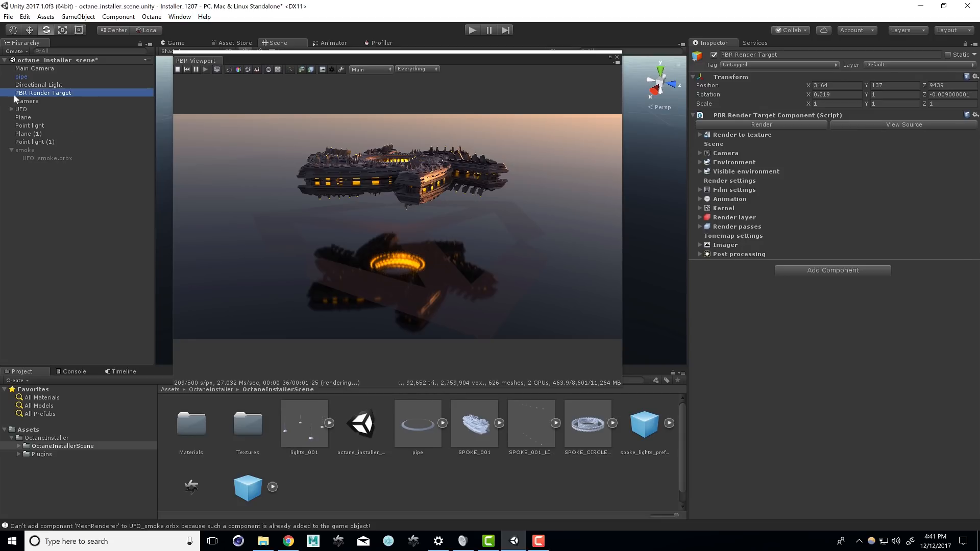
{"action": "left_click", "coordinate": [30, 101]}
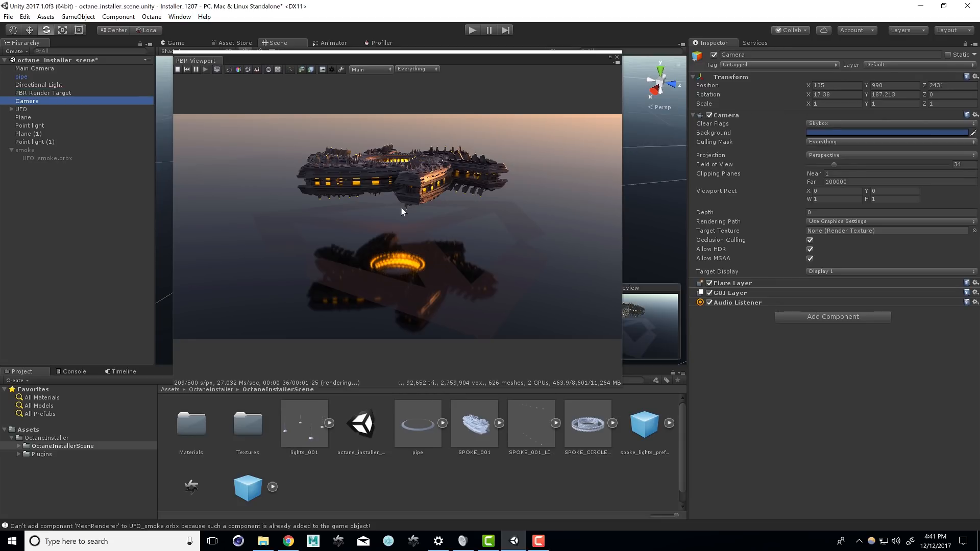
{"action": "left_click_drag", "start_coordinate": [486, 60], "coordinate": [369, 60]}
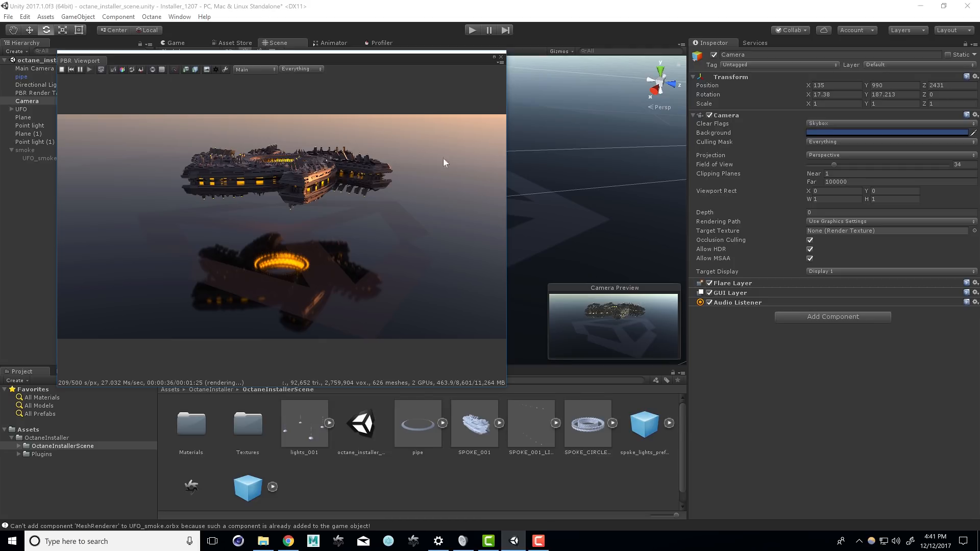
Set the PBR Render Target's camera selection to Editor so the render follows the Scene view
{"action": "left_click", "coordinate": [36, 92]}
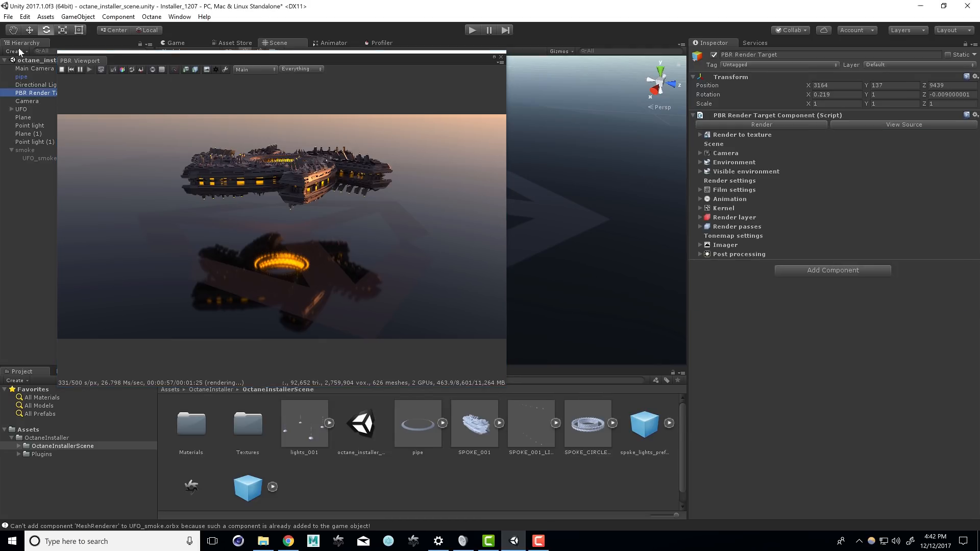
{"action": "left_click", "coordinate": [698, 153]}
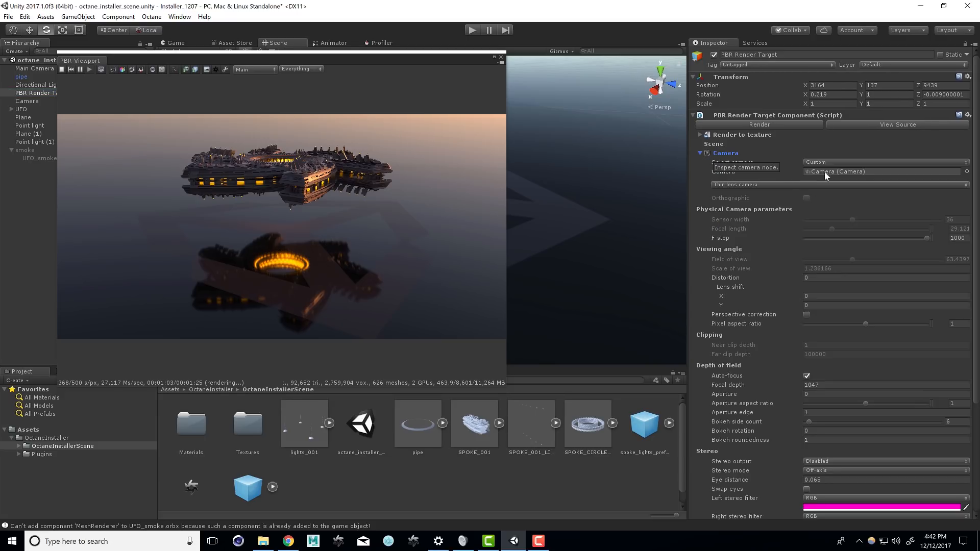
{"action": "left_click", "coordinate": [837, 163]}
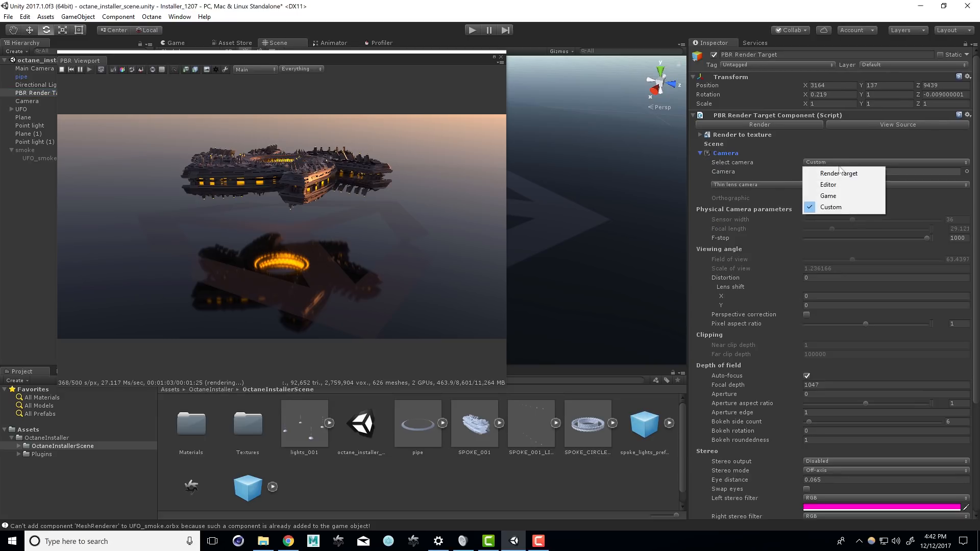
{"action": "left_click", "coordinate": [828, 184]}
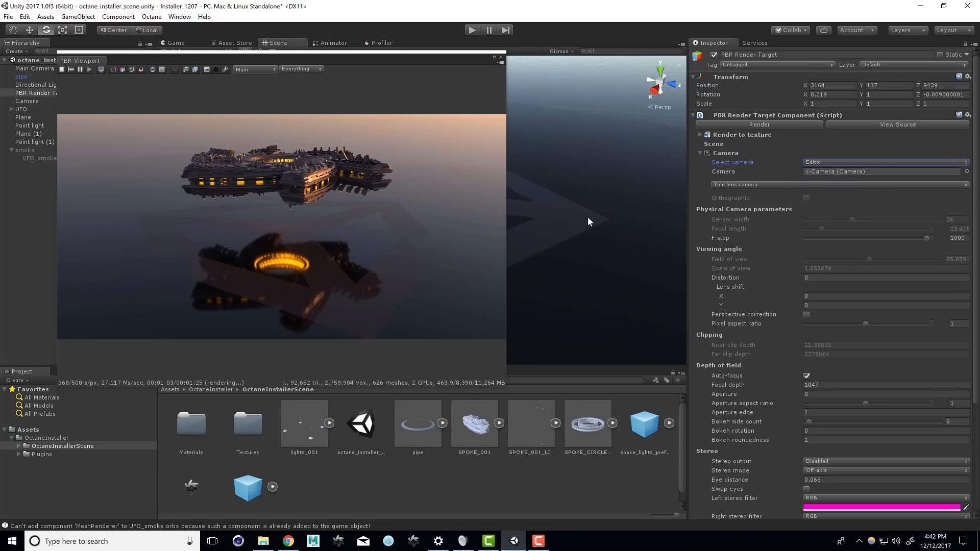
Move the PBR Viewport clear of the Scene view and orbit around the UFO to examine the live render updates
{"action": "left_click_drag", "start_coordinate": [366, 60], "coordinate": [800, 107]}
{"action": "left_click_drag", "start_coordinate": [367, 228], "coordinate": [396, 209], "text": "alt"}
{"action": "middle_click_drag", "start_coordinate": [396, 210], "coordinate": [460, 198]}
{"action": "left_click_drag", "start_coordinate": [396, 247], "coordinate": [375, 272], "text": "alt"}
{"action": "middle_click_drag", "start_coordinate": [348, 247], "coordinate": [348, 274]}
{"action": "mouse_move", "coordinate": [347, 274]}
{"action": "left_mouse_down", "text": "alt"}
{"action": "mouse_move", "coordinate": [369, 261]}
{"action": "mouse_move", "coordinate": [313, 264]}
{"action": "mouse_move", "coordinate": [177, 136]}
{"action": "mouse_move", "coordinate": [330, 258]}
{"action": "mouse_move", "coordinate": [381, 262]}
{"action": "mouse_move", "coordinate": [166, 133]}
{"action": "mouse_move", "coordinate": [385, 271]}
{"action": "mouse_move", "coordinate": [328, 271]}
{"action": "mouse_move", "coordinate": [374, 267]}
{"action": "mouse_move", "coordinate": [343, 273]}
{"action": "left_mouse_up", "text": "alt"}
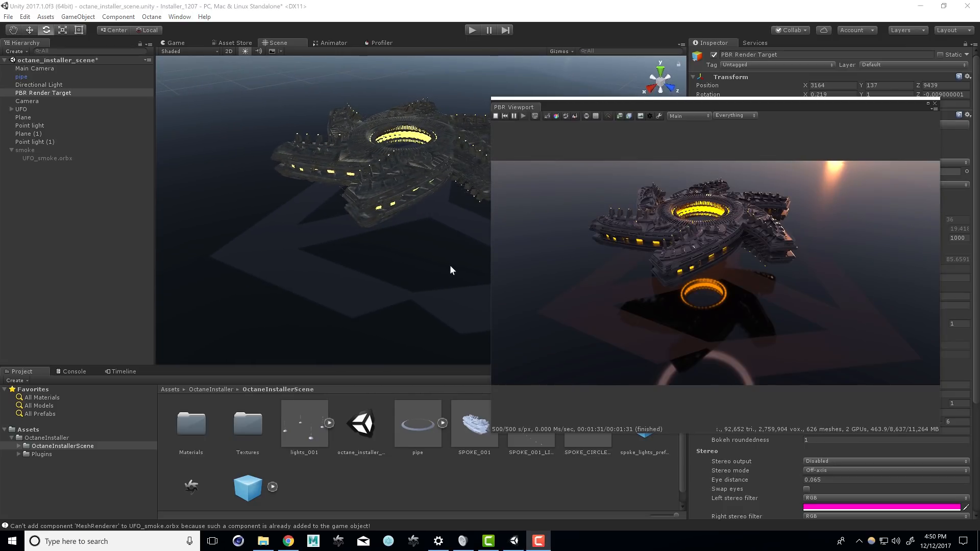
{"action": "left_click_drag", "start_coordinate": [399, 247], "coordinate": [185, 129], "text": "alt"}
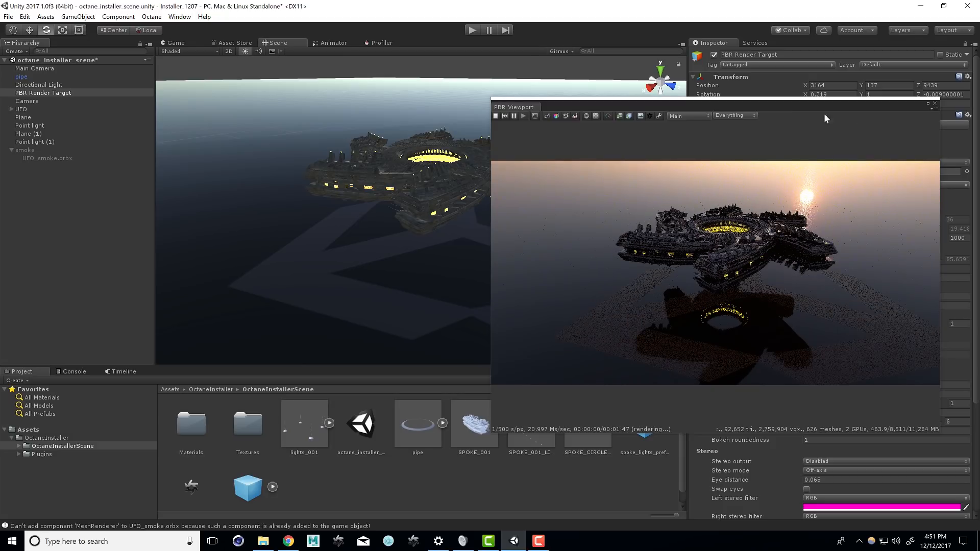
{"action": "mouse_move", "coordinate": [391, 202]}
{"action": "left_mouse_down", "text": "alt"}
{"action": "mouse_move", "coordinate": [376, 221]}
{"action": "mouse_move", "coordinate": [398, 209]}
{"action": "left_mouse_up", "text": "alt"}
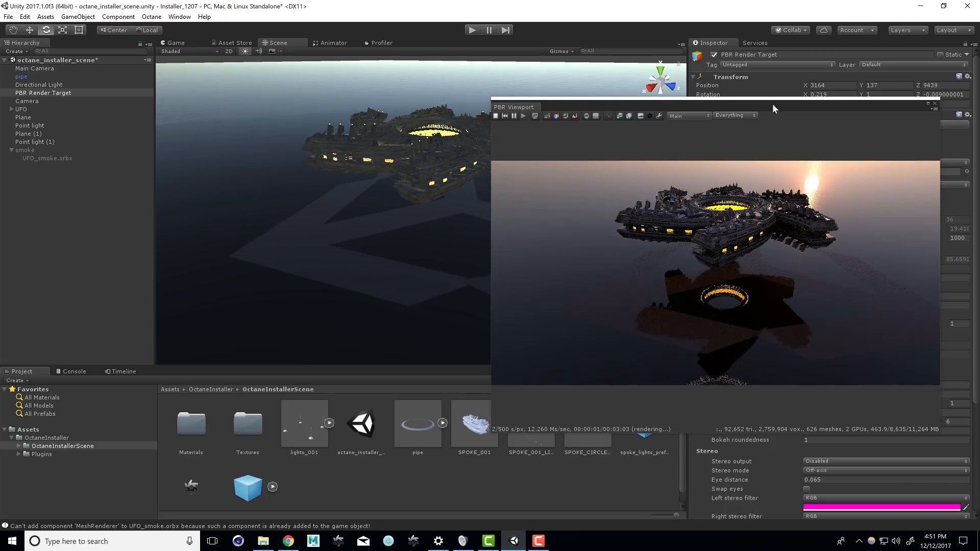
Dock the PBR Viewport alongside the Project, Console and Timeline windows, beneath the Scene view
{"action": "left_click_drag", "start_coordinate": [772, 106], "coordinate": [427, 82]}
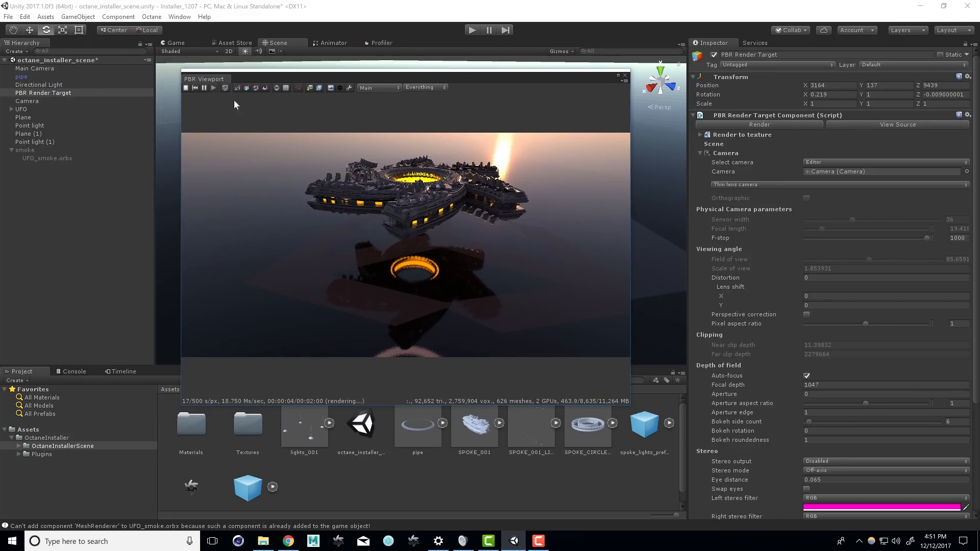
{"action": "left_click_drag", "start_coordinate": [233, 85], "coordinate": [302, 259]}
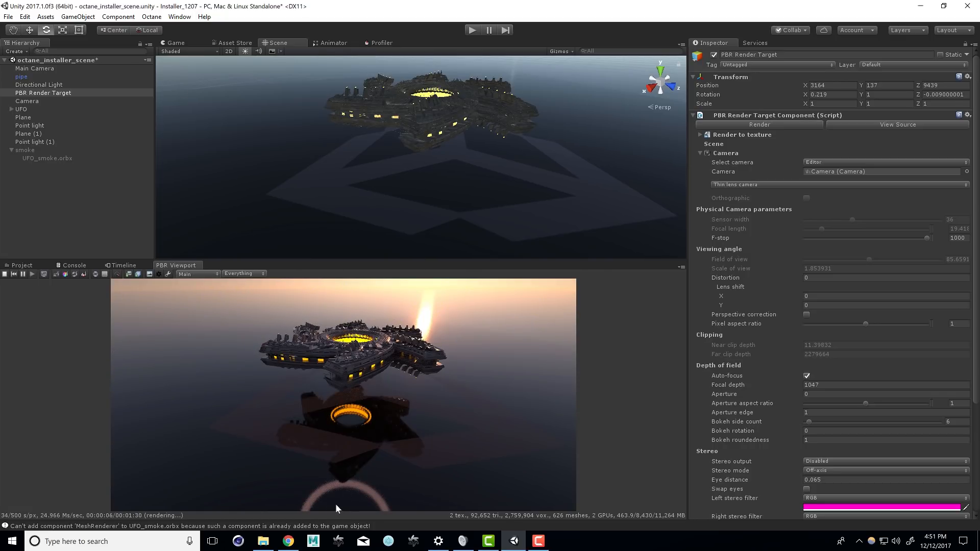
Examine how the docked Octane render follows the Scene view from different angles and distances, ending on a close view of the UFO
{"action": "left_click_drag", "start_coordinate": [413, 79], "coordinate": [430, 103], "text": "alt"}
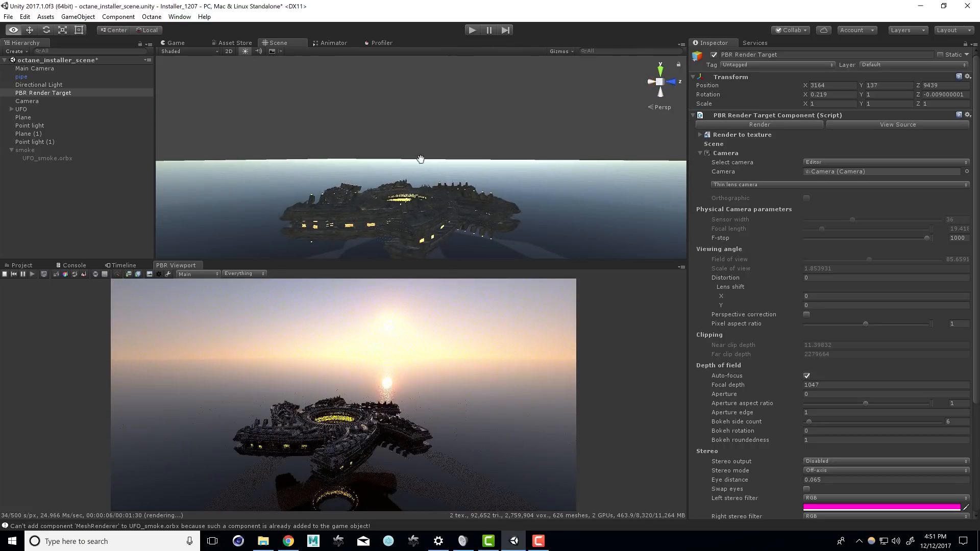
{"action": "middle_click_drag", "start_coordinate": [420, 158], "coordinate": [435, 208], "text": "alt"}
{"action": "right_click_drag", "start_coordinate": [435, 207], "coordinate": [179, 166], "text": "alt"}
{"action": "left_click_drag", "start_coordinate": [412, 166], "coordinate": [216, 84], "text": "alt"}
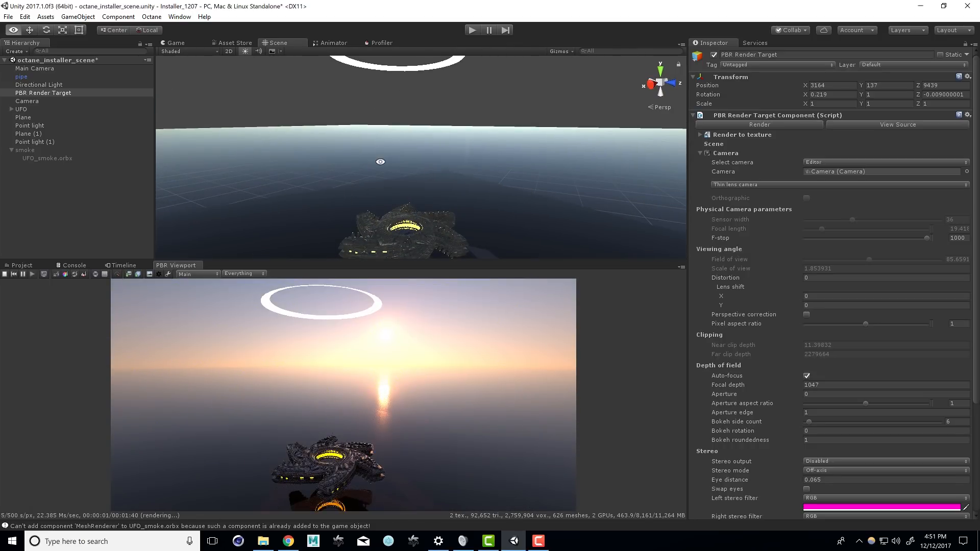
{"action": "middle_click_drag", "start_coordinate": [381, 160], "coordinate": [411, 78], "text": "alt"}
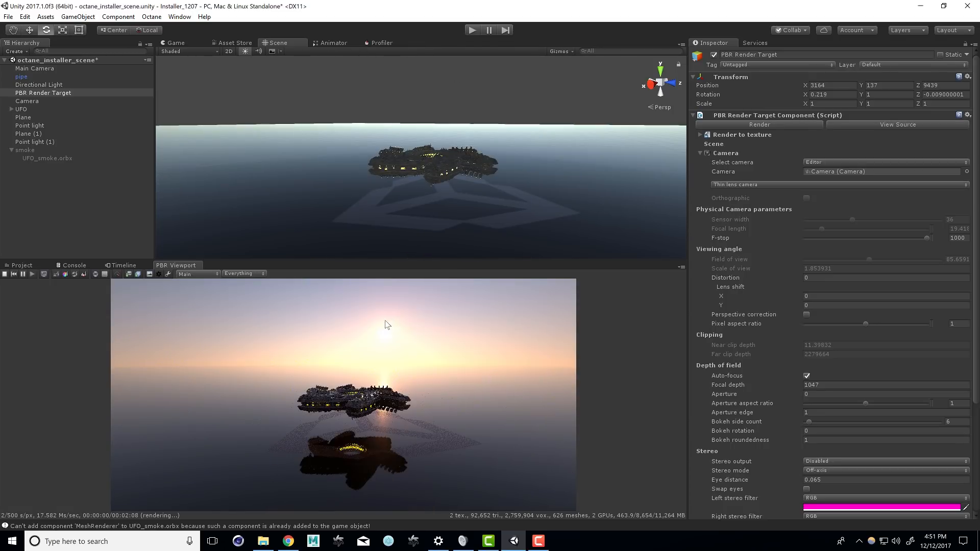
{"action": "left_click_drag", "start_coordinate": [469, 79], "coordinate": [225, 79], "text": "alt"}
{"action": "right_click_drag", "start_coordinate": [561, 196], "coordinate": [628, 221], "text": "alt"}
{"action": "left_click_drag", "start_coordinate": [494, 167], "coordinate": [232, 85], "text": "alt"}
{"action": "middle_click_drag", "start_coordinate": [383, 166], "coordinate": [218, 139]}
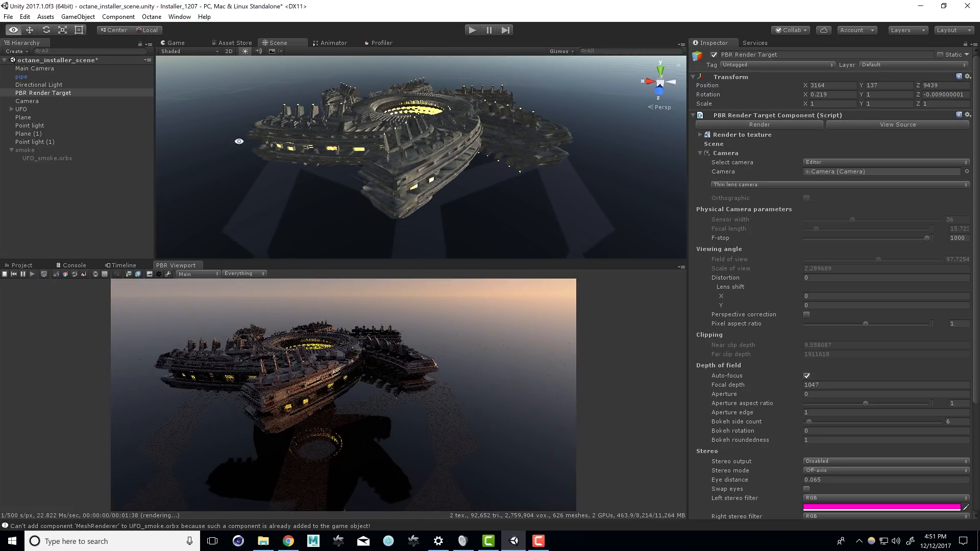
{"action": "scroll", "coordinate": [403, 162], "scroll_direction": "down", "scroll_amount": 4}
{"action": "left_click_drag", "start_coordinate": [373, 140], "coordinate": [183, 90], "text": "alt"}
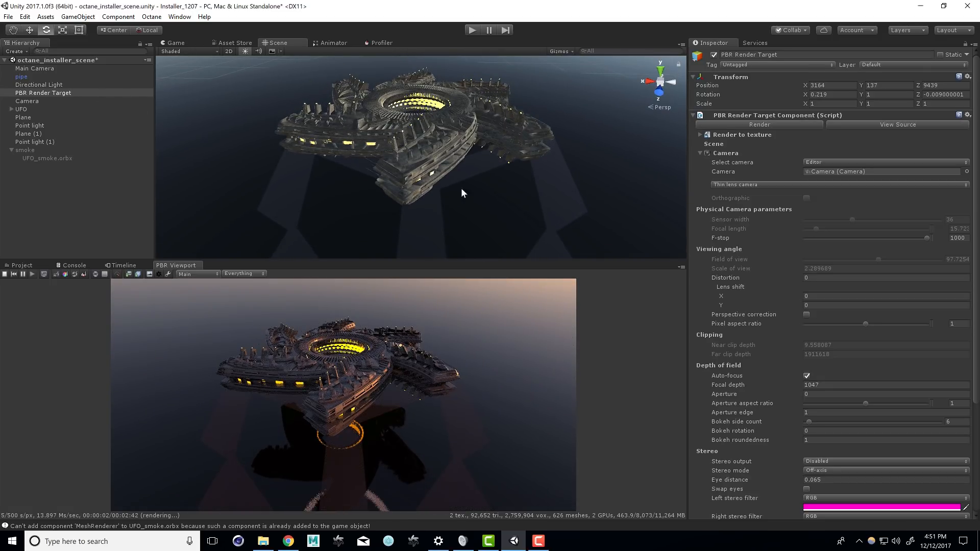
In the render target's Film settings, lock the aspect ratio and set the resolution width to 1280
{"action": "left_click", "coordinate": [700, 153]}
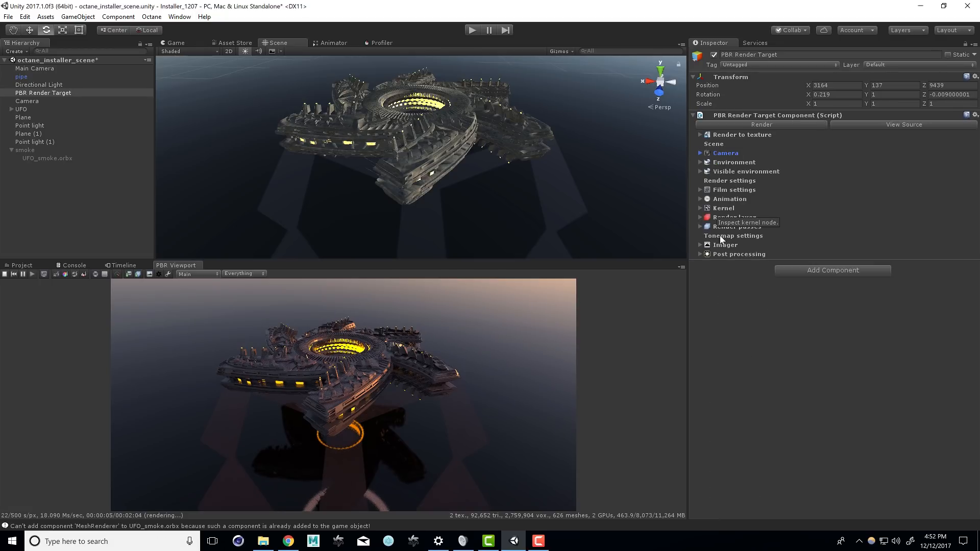
{"action": "left_click", "coordinate": [700, 190]}
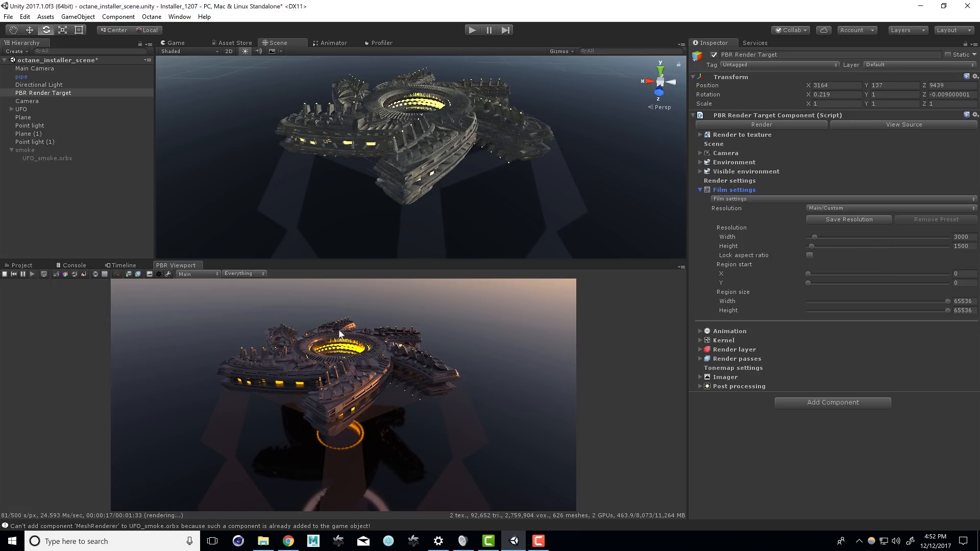
{"action": "left_click", "coordinate": [810, 256]}
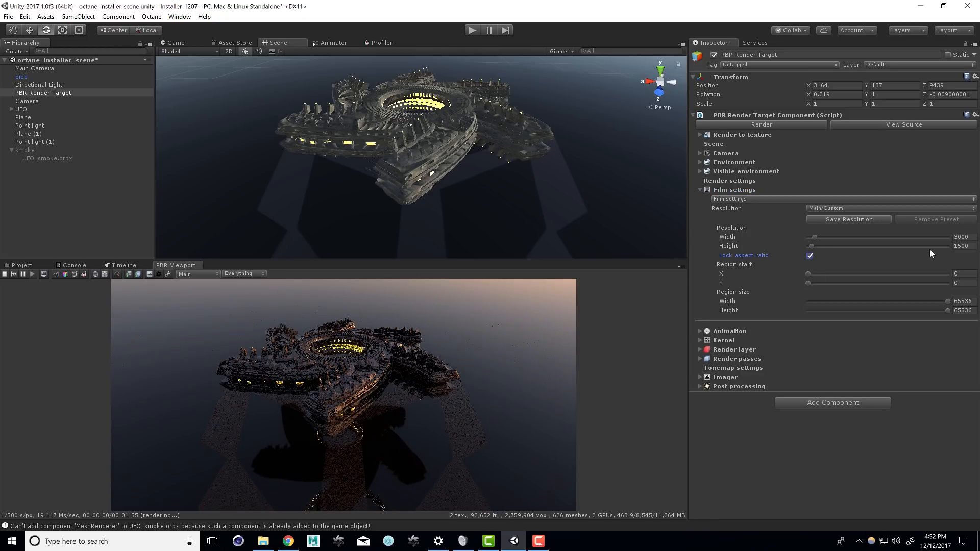
{"action": "left_click_drag", "start_coordinate": [968, 237], "coordinate": [925, 240]}
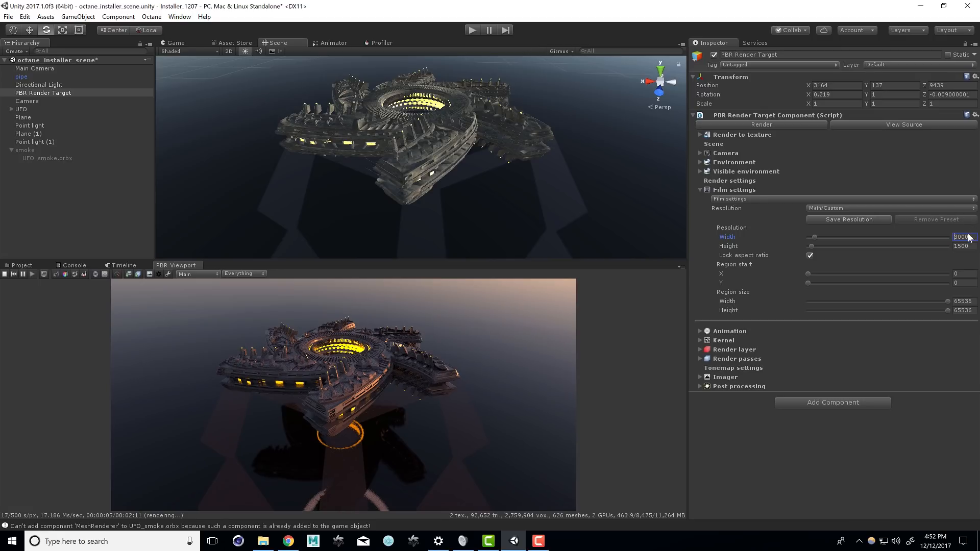
{"action": "left_click_drag", "start_coordinate": [969, 236], "coordinate": [931, 236]}
{"action": "type", "text": "1280"}
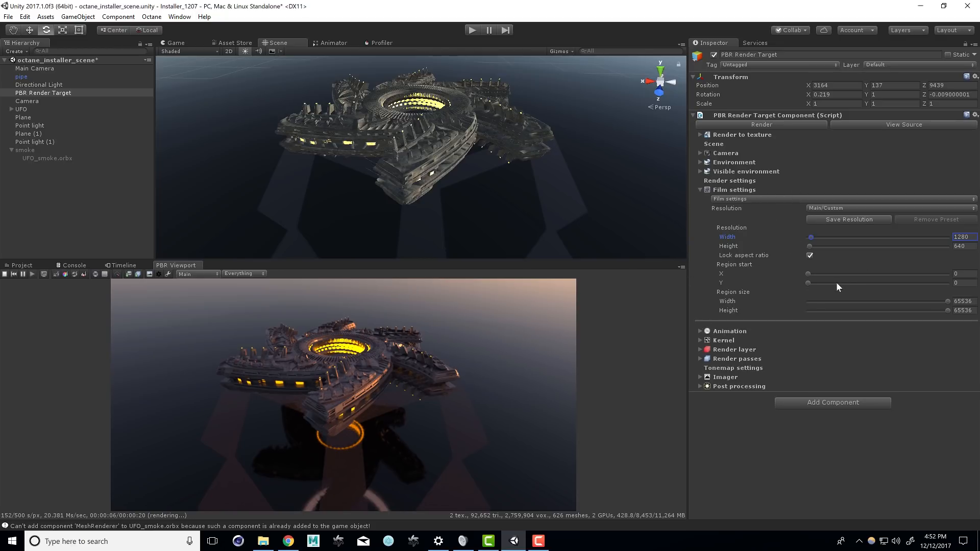
Expand the render target's Kernel settings and examine the path-traced UFO render from several angles
{"action": "left_click", "coordinate": [700, 341]}
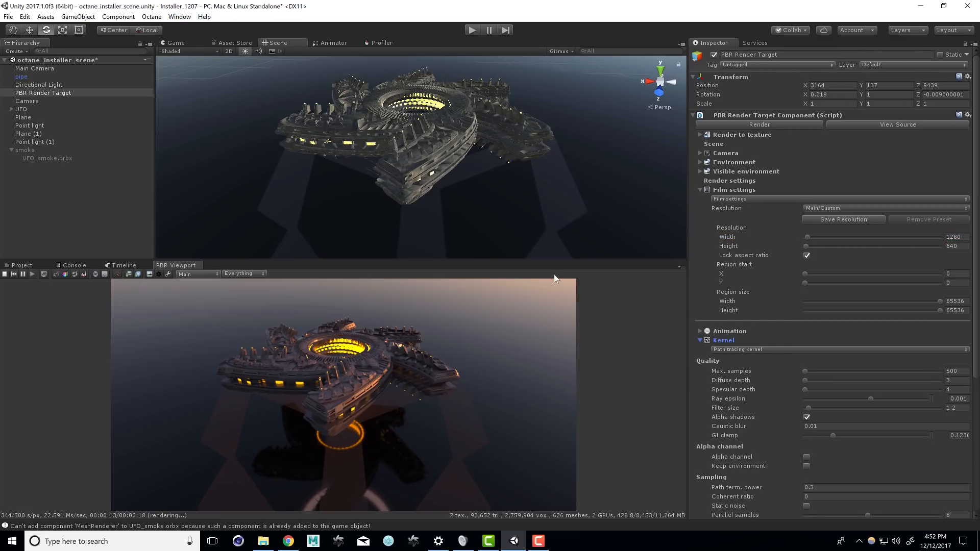
{"action": "left_click_drag", "start_coordinate": [518, 172], "coordinate": [529, 163], "text": "alt"}
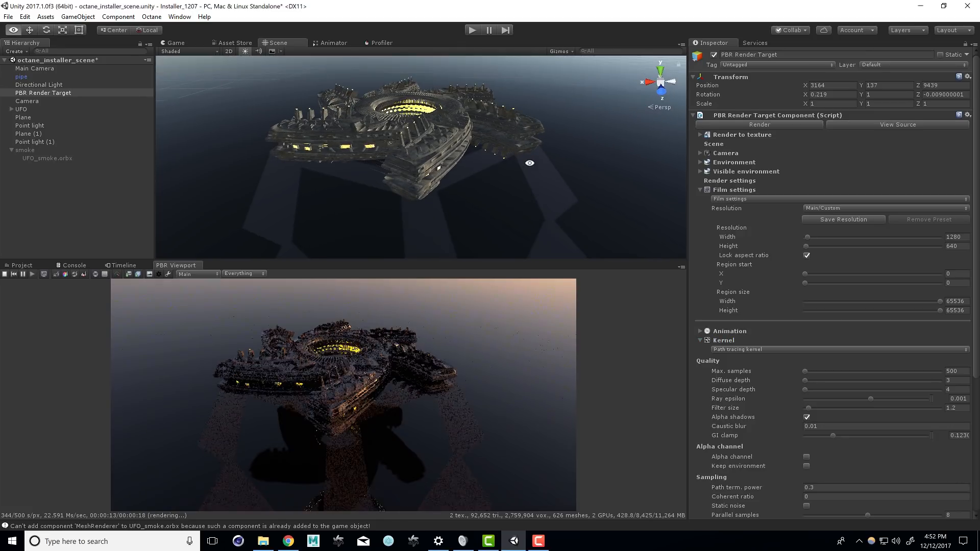
{"action": "middle_click_drag", "start_coordinate": [250, 80], "coordinate": [282, 78], "text": "alt"}
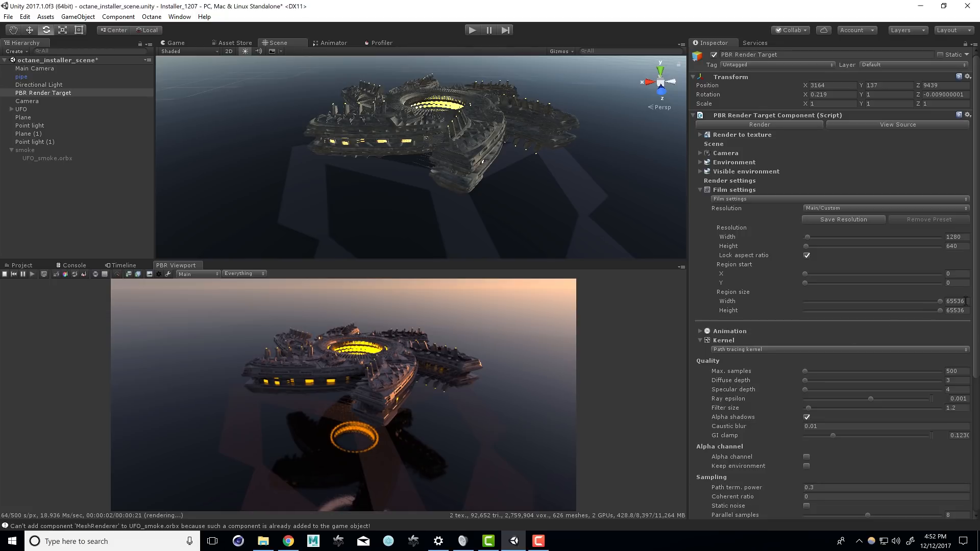
{"action": "left_click_drag", "start_coordinate": [974, 302], "coordinate": [961, 361]}
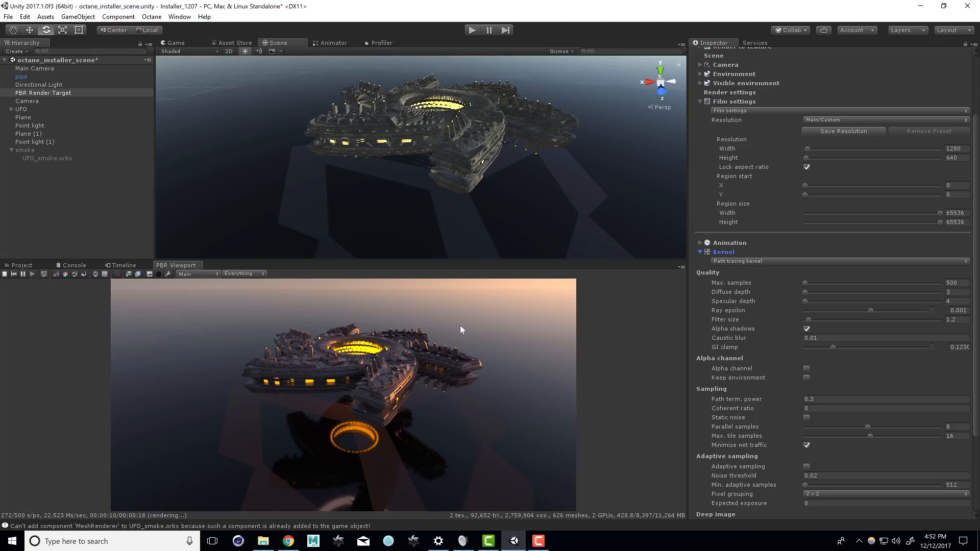
{"action": "left_click_drag", "start_coordinate": [461, 333], "coordinate": [463, 342], "text": "alt"}
{"action": "left_click_drag", "start_coordinate": [536, 144], "coordinate": [534, 155], "text": "alt"}
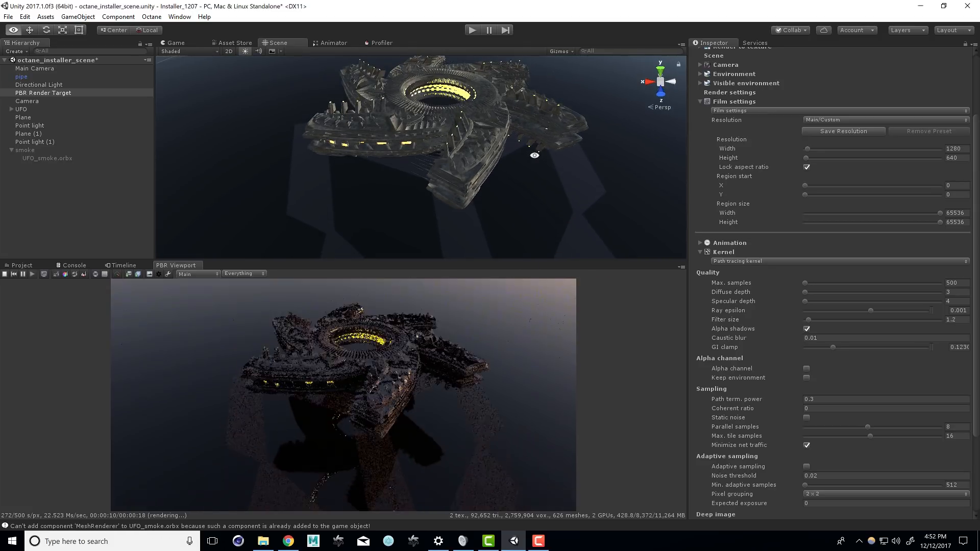
{"action": "middle_click_drag", "start_coordinate": [533, 159], "coordinate": [524, 176], "text": "alt"}
Try the Direct lighting kernel on the UFO from another angle, and switch the render to the PMC kernel
{"action": "left_click", "coordinate": [837, 261]}
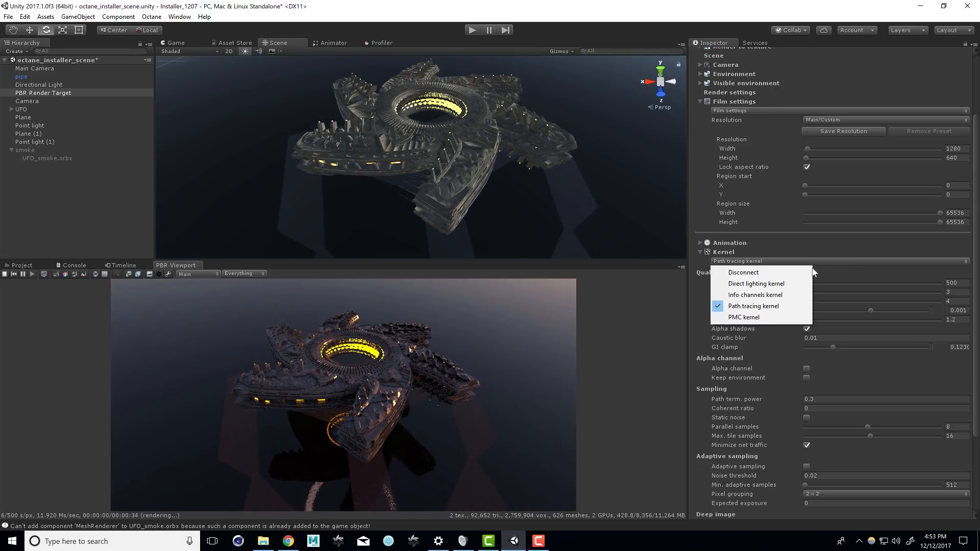
{"action": "left_click", "coordinate": [776, 285]}
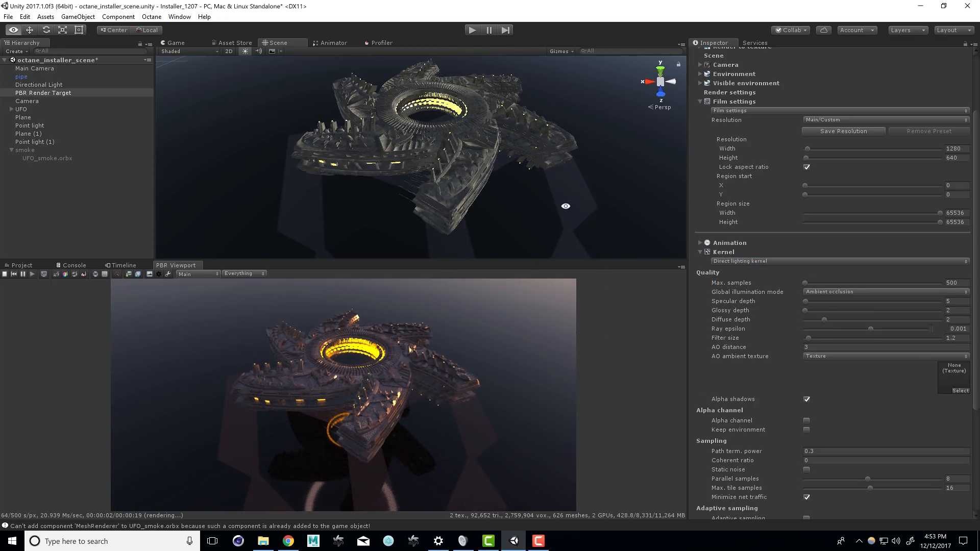
{"action": "left_click_drag", "start_coordinate": [570, 206], "coordinate": [621, 225], "text": "alt"}
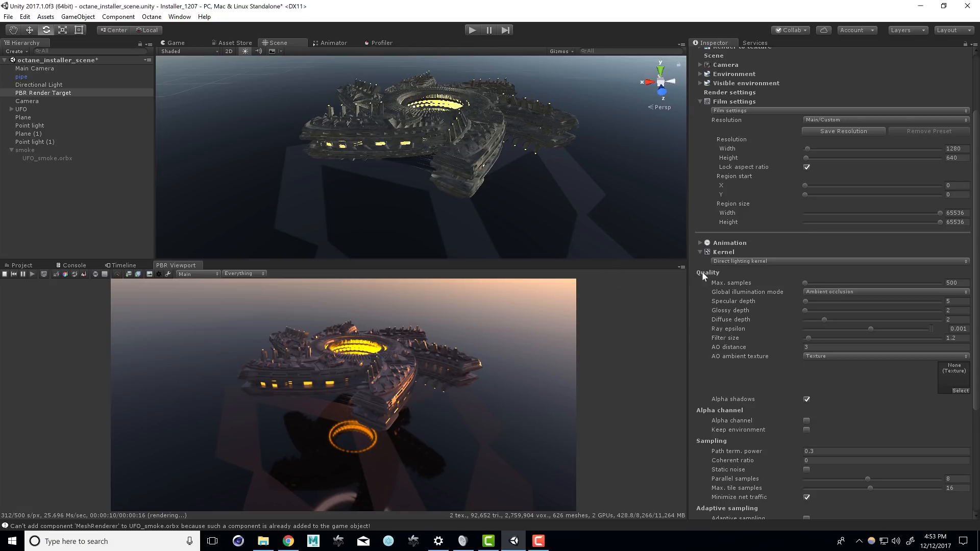
{"action": "left_click", "coordinate": [754, 261]}
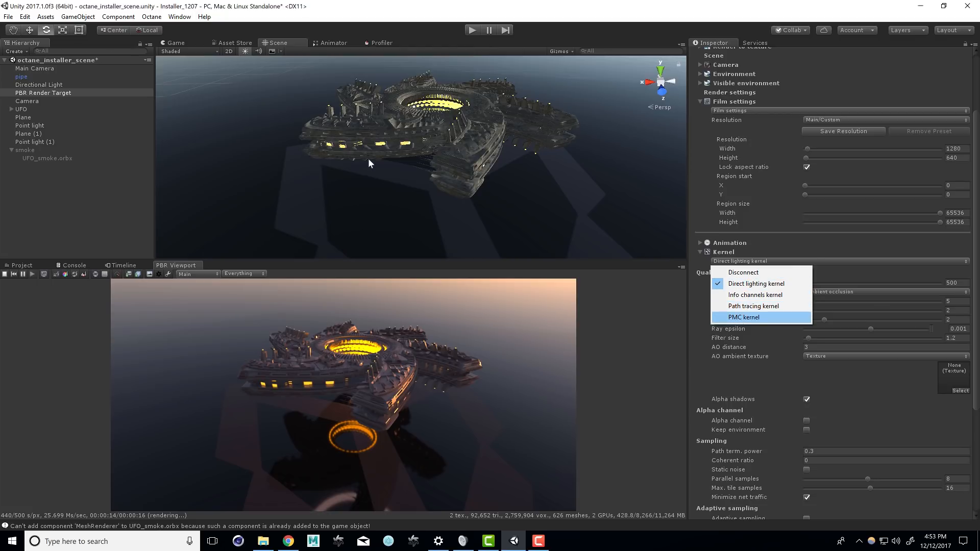
{"action": "left_click", "coordinate": [739, 317]}
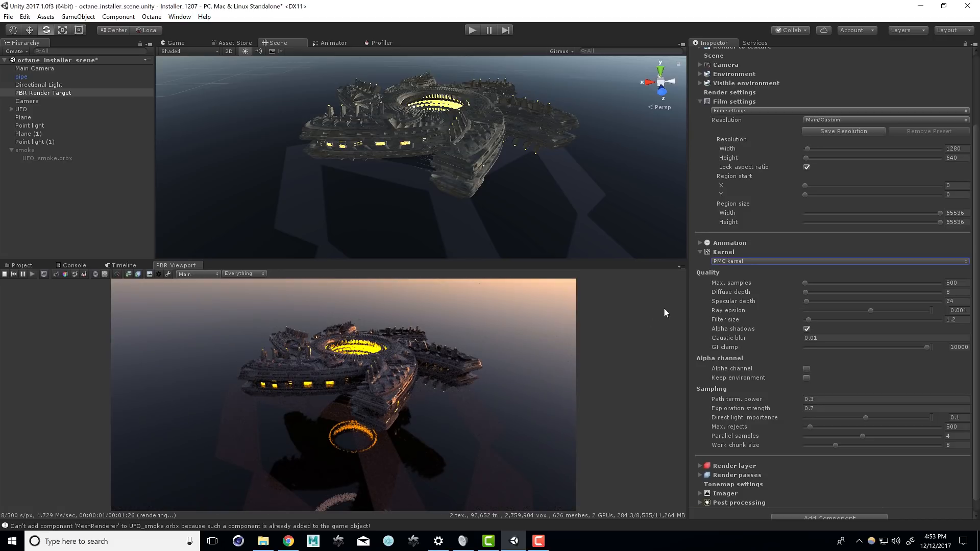
Switch to the Info channels kernel and show its Z depth type with a Z-depth max of about 2884
{"action": "left_click", "coordinate": [738, 261]}
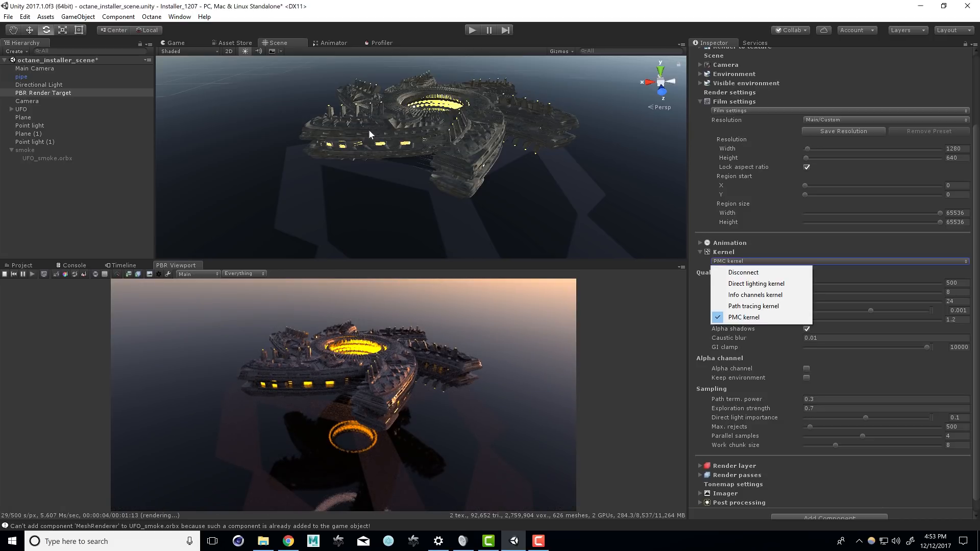
{"action": "left_click", "coordinate": [734, 294]}
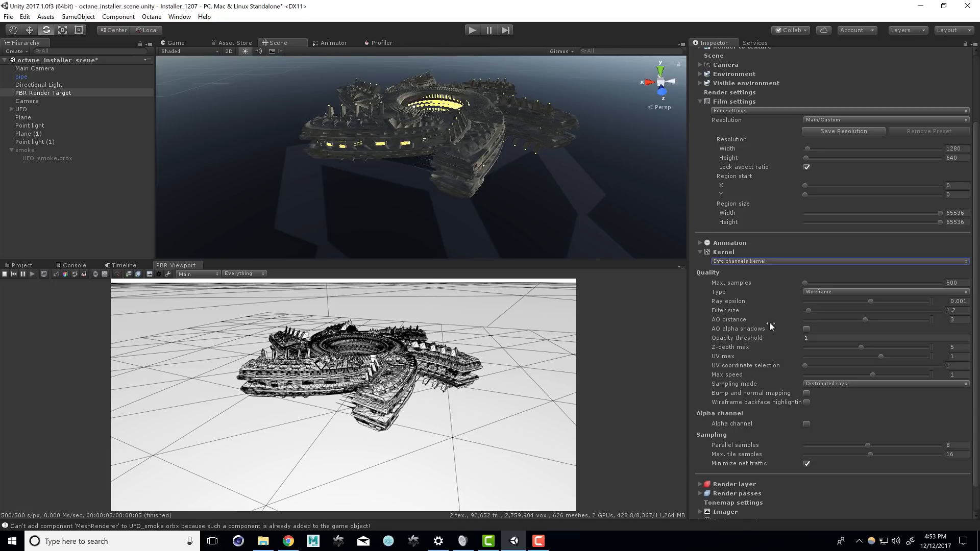
{"action": "left_click", "coordinate": [823, 292]}
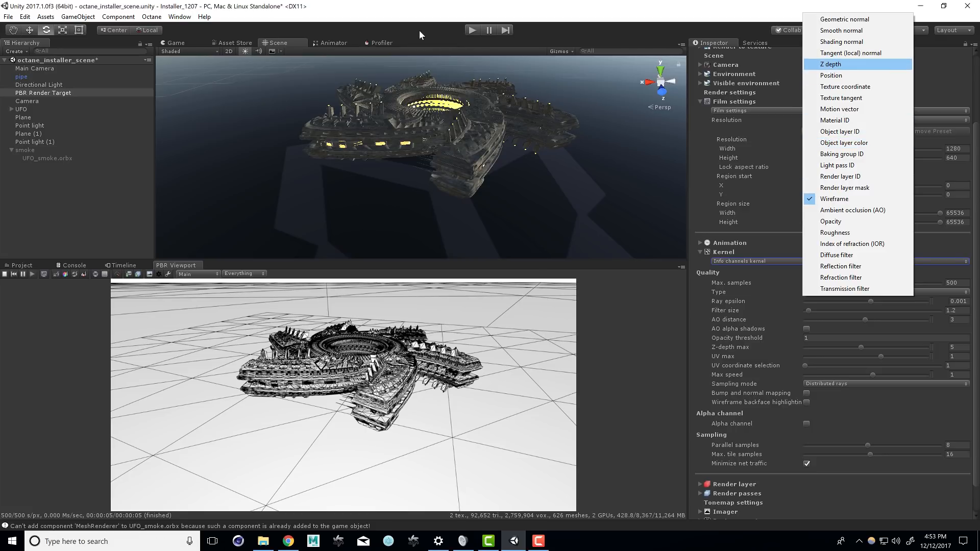
{"action": "left_click", "coordinate": [837, 64]}
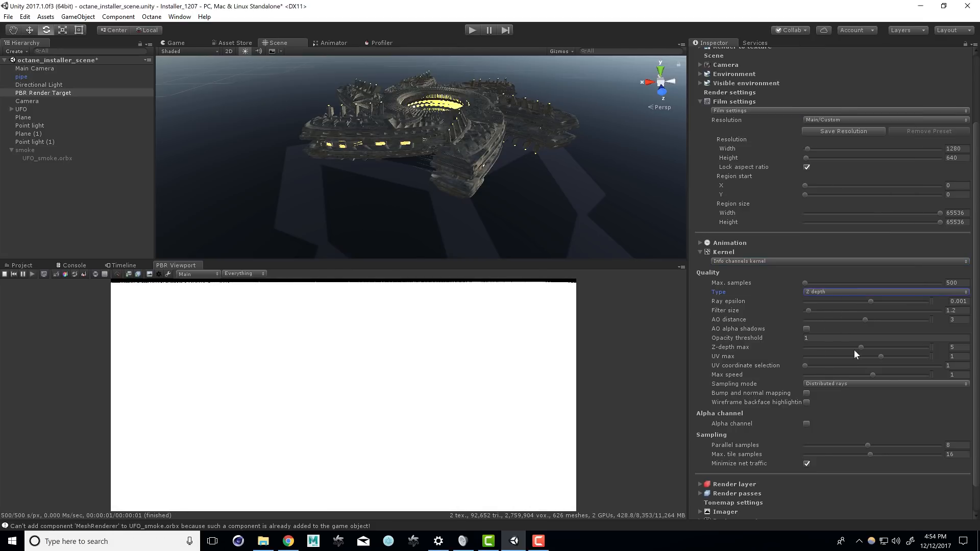
{"action": "left_click_drag", "start_coordinate": [859, 347], "coordinate": [902, 350]}
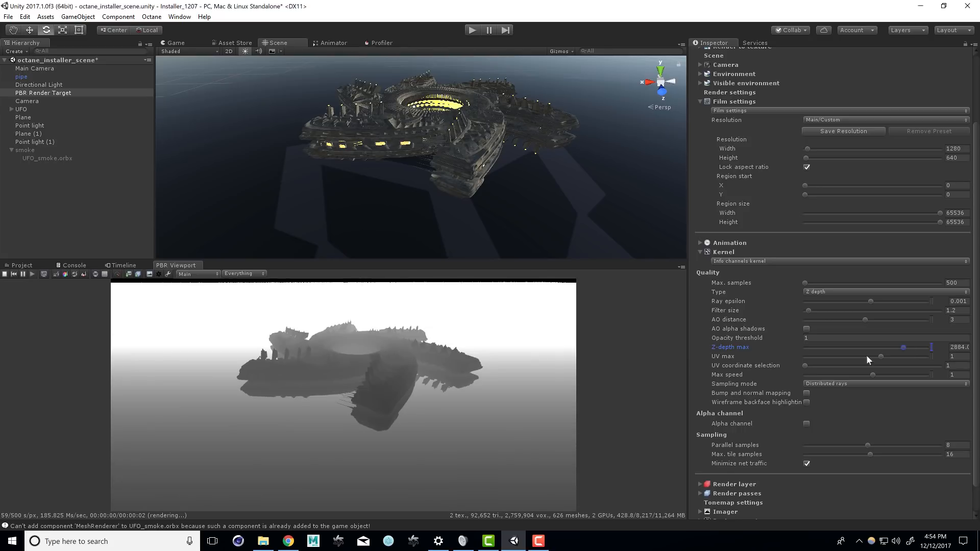
Show the Geometric normal channel, switch to Ambient occlusion (AO) with an AO distance of about 45, and inspect the UFO from other angles
{"action": "left_click", "coordinate": [828, 290]}
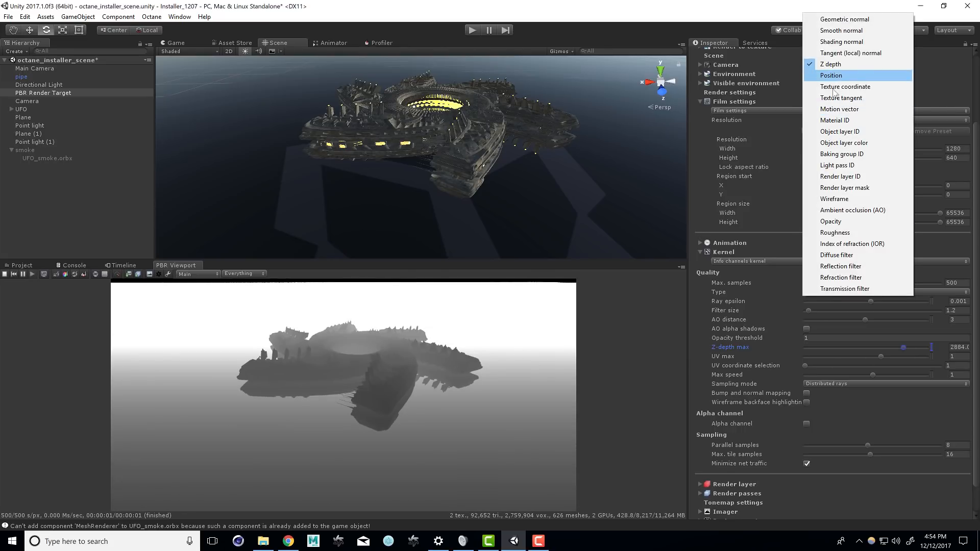
{"action": "left_click", "coordinate": [845, 22]}
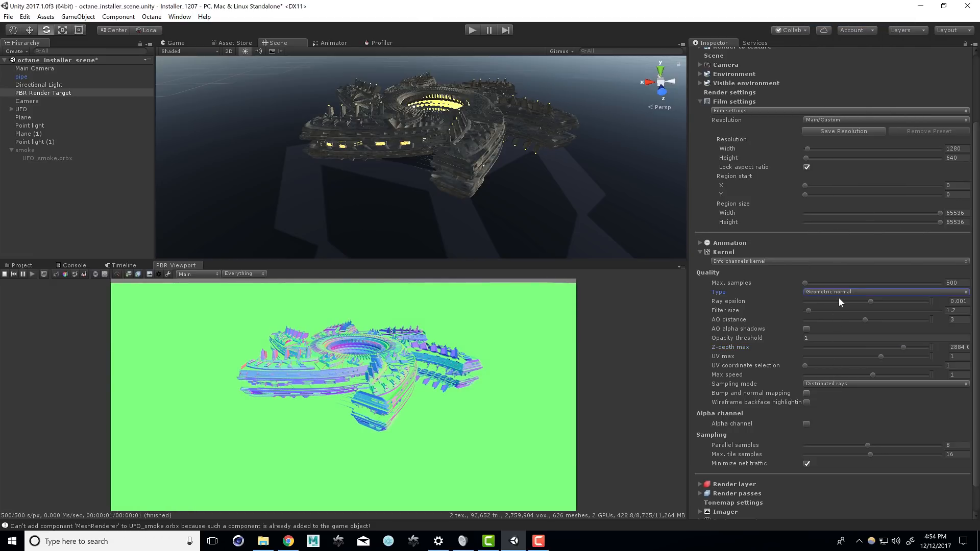
{"action": "left_click", "coordinate": [825, 292]}
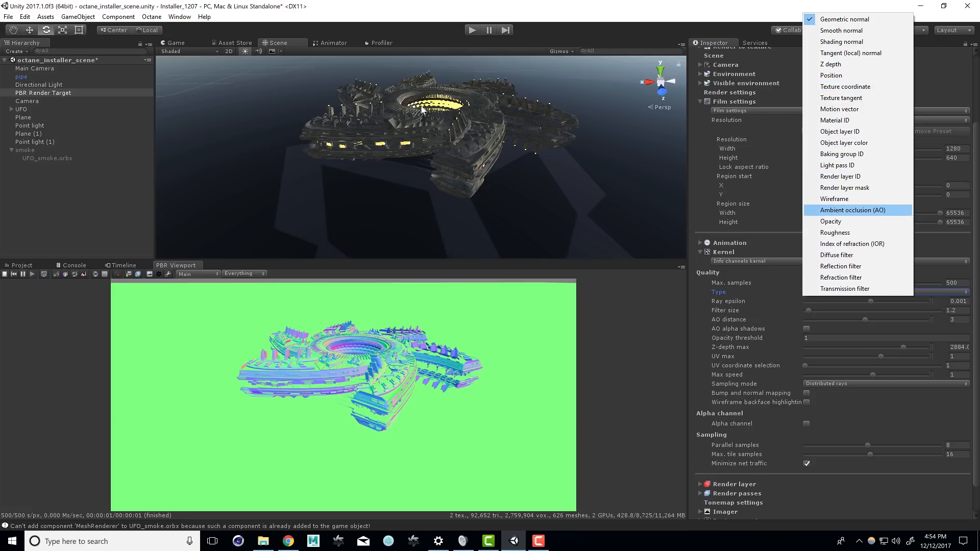
{"action": "key", "text": "Return"}
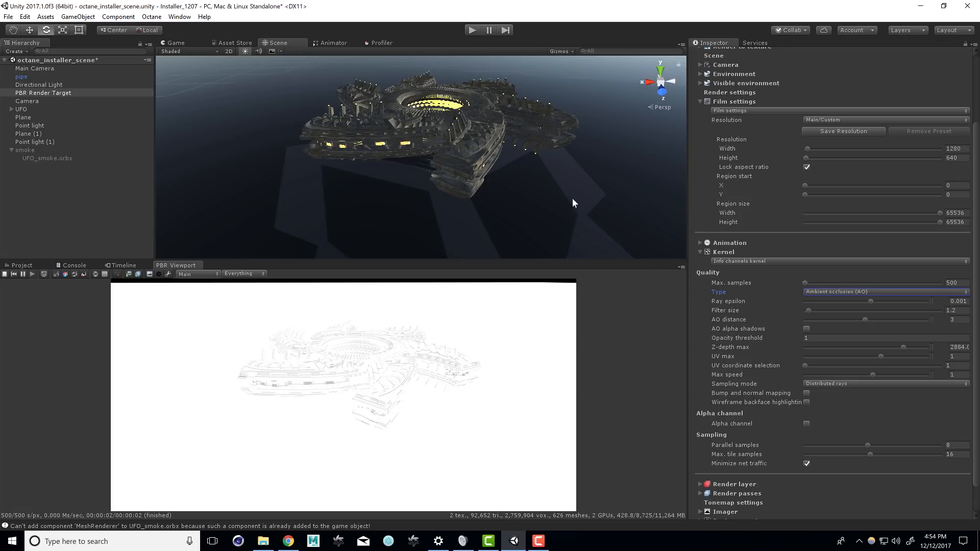
{"action": "mouse_move", "coordinate": [525, 169]}
{"action": "left_mouse_down", "text": "alt"}
{"action": "mouse_move", "coordinate": [553, 247]}
{"action": "mouse_move", "coordinate": [527, 247]}
{"action": "mouse_move", "coordinate": [504, 148]}
{"action": "mouse_move", "coordinate": [507, 175]}
{"action": "left_mouse_up", "text": "alt"}
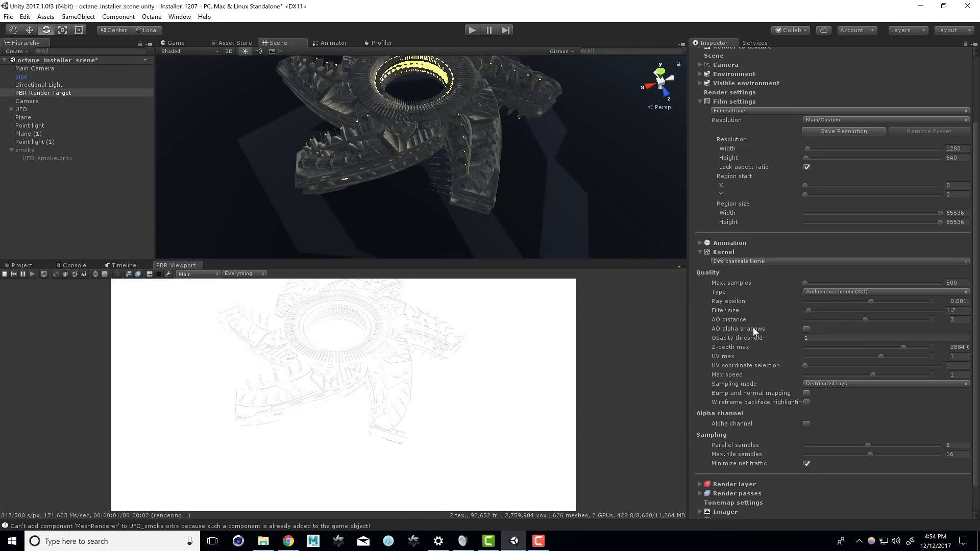
{"action": "left_click_drag", "start_coordinate": [865, 319], "coordinate": [894, 320]}
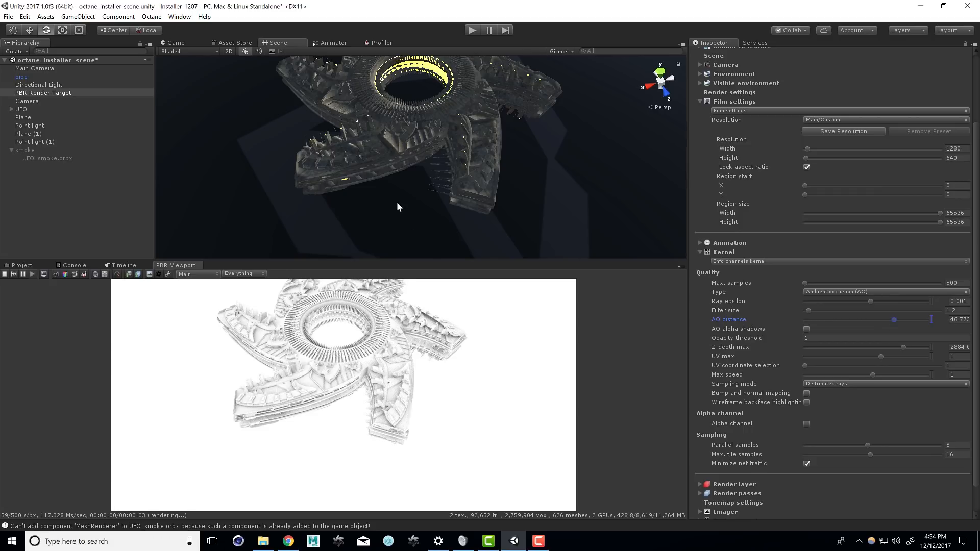
{"action": "left_click_drag", "start_coordinate": [396, 201], "coordinate": [391, 81], "text": "alt"}
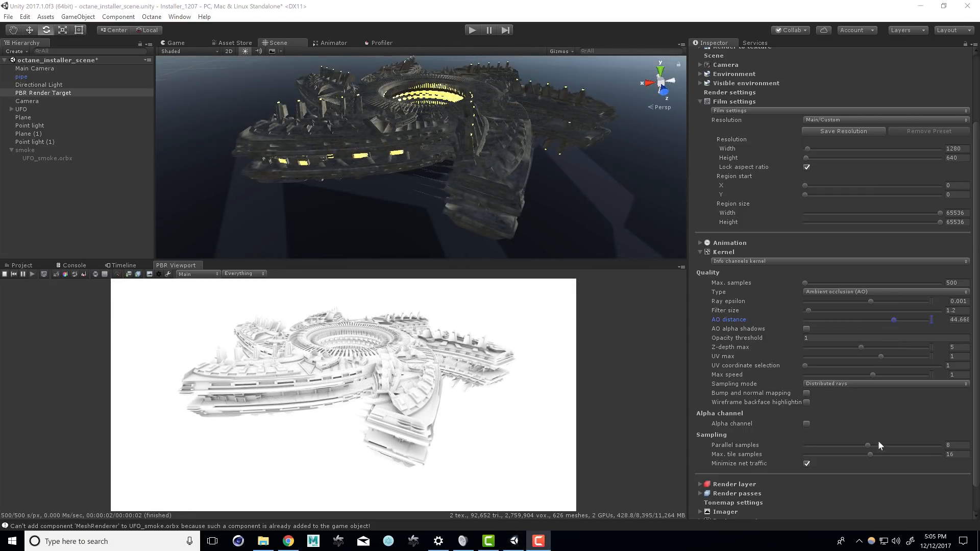
Set the render kernel to Path tracing with a maximum of 2400 samples
{"action": "left_click", "coordinate": [847, 261]}
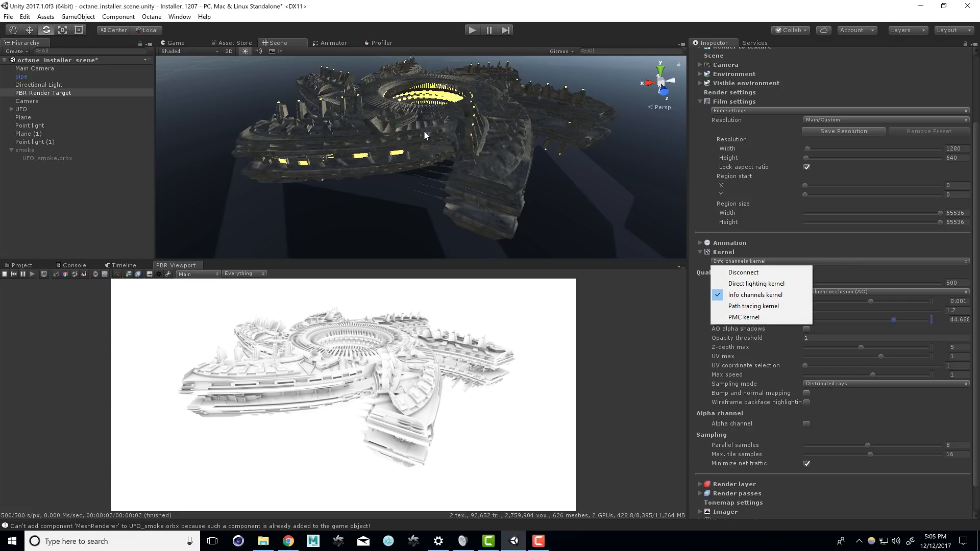
{"action": "left_click", "coordinate": [784, 306]}
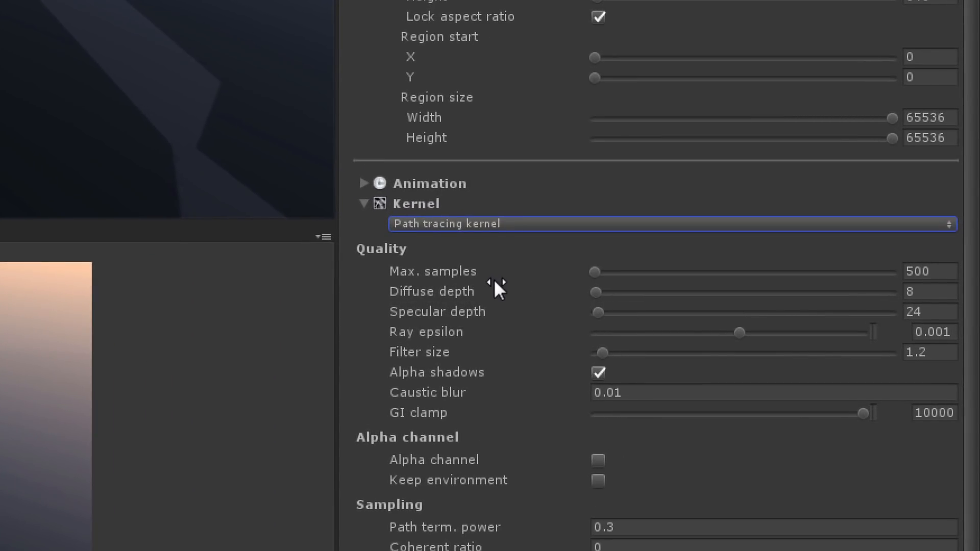
{"action": "mouse_move", "coordinate": [494, 281]}
{"action": "left_click", "coordinate": [918, 275]}
{"action": "left_click_drag", "start_coordinate": [930, 271], "coordinate": [897, 272]}
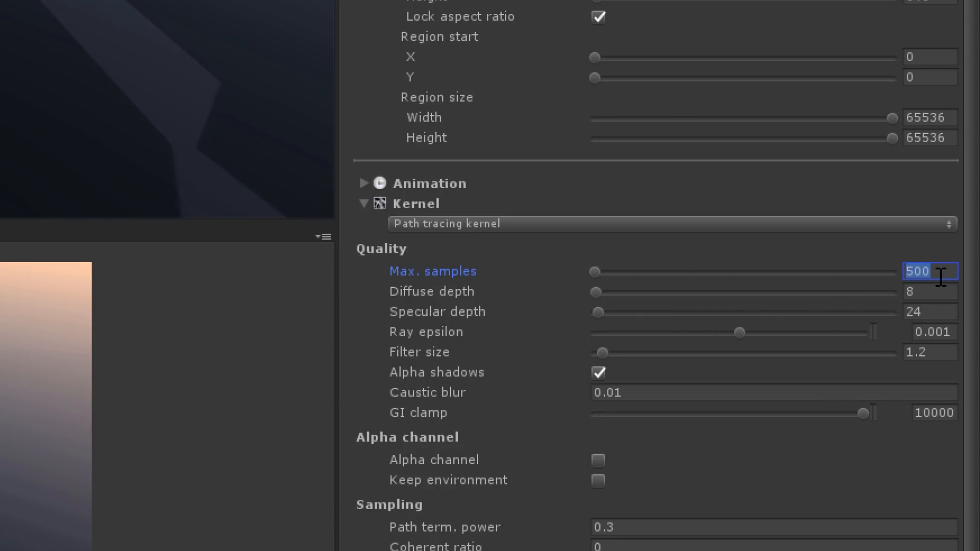
{"action": "type", "text": "2400"}
{"action": "key", "text": "Return"}
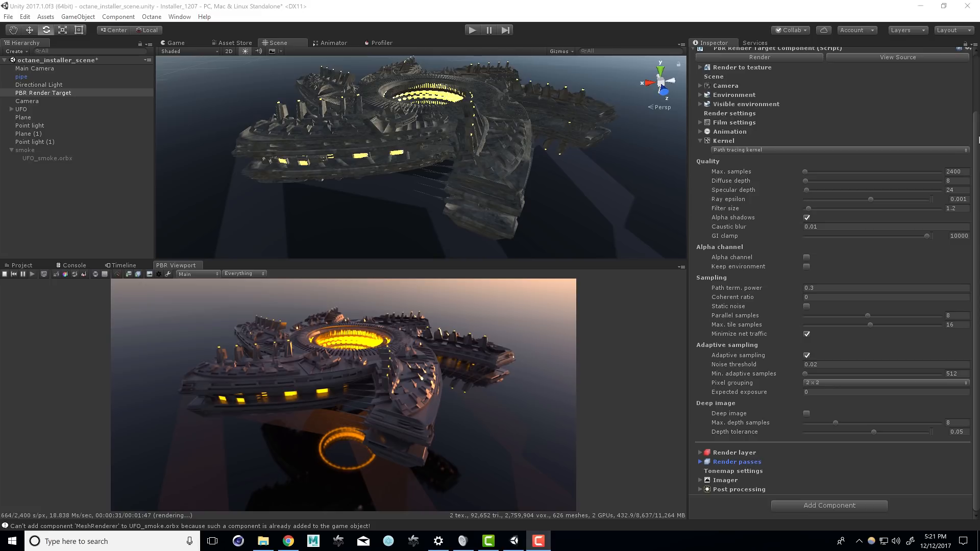
Collapse the Kernel settings and enable the Diffuse direct, Diffuse indirect, Reflection direct and Reflection indirect beauty passes
{"action": "left_click", "coordinate": [700, 141]}
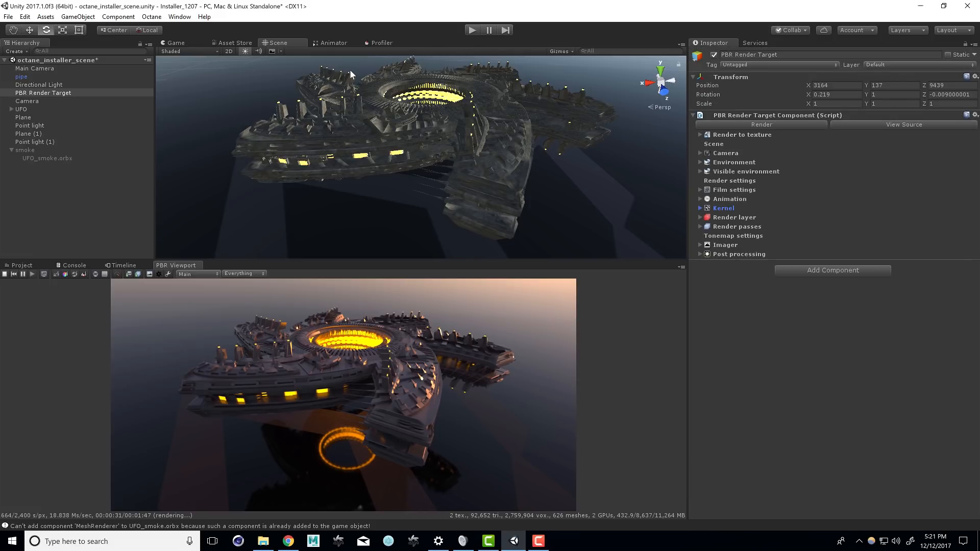
{"action": "left_click", "coordinate": [700, 226]}
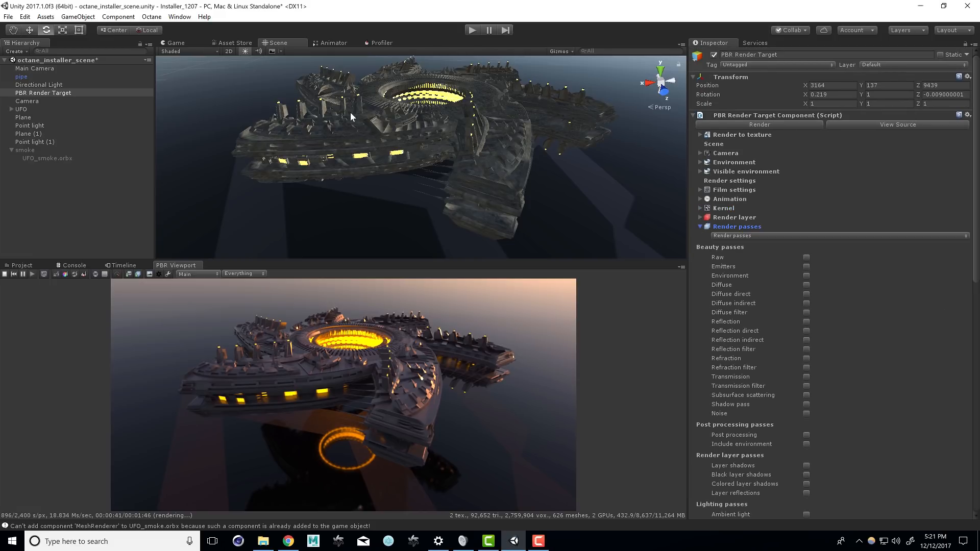
{"action": "left_click", "coordinate": [806, 294]}
{"action": "left_click", "coordinate": [807, 304]}
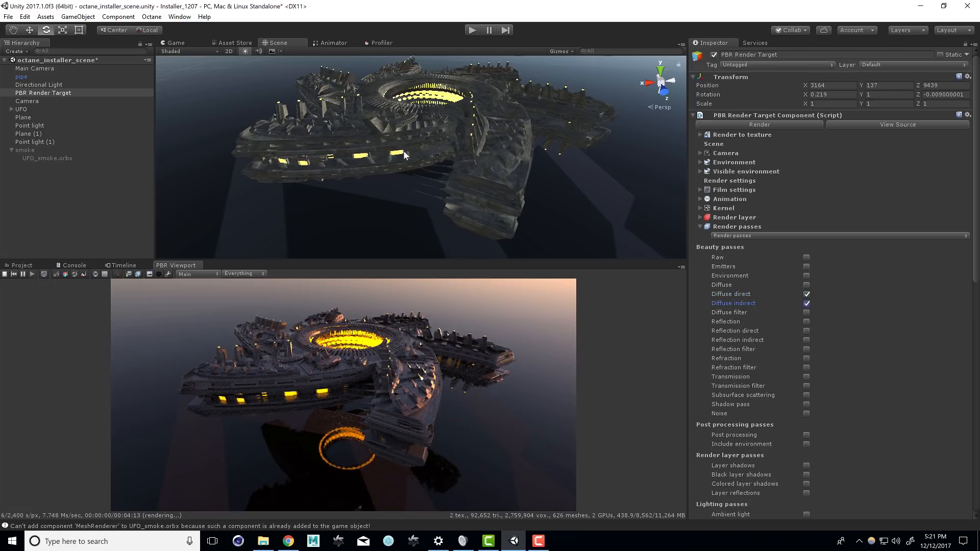
{"action": "left_click", "coordinate": [807, 331]}
{"action": "left_click", "coordinate": [807, 340]}
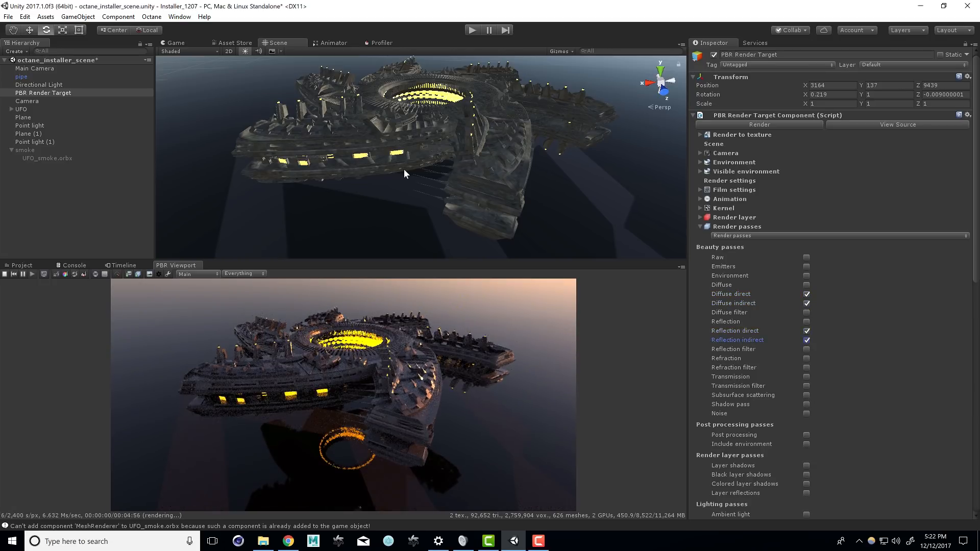
Enable the Z-depth info pass in the render passes and set its Z-depth max to about 955
{"action": "scroll", "coordinate": [816, 391], "scroll_direction": "down", "scroll_amount": 3}
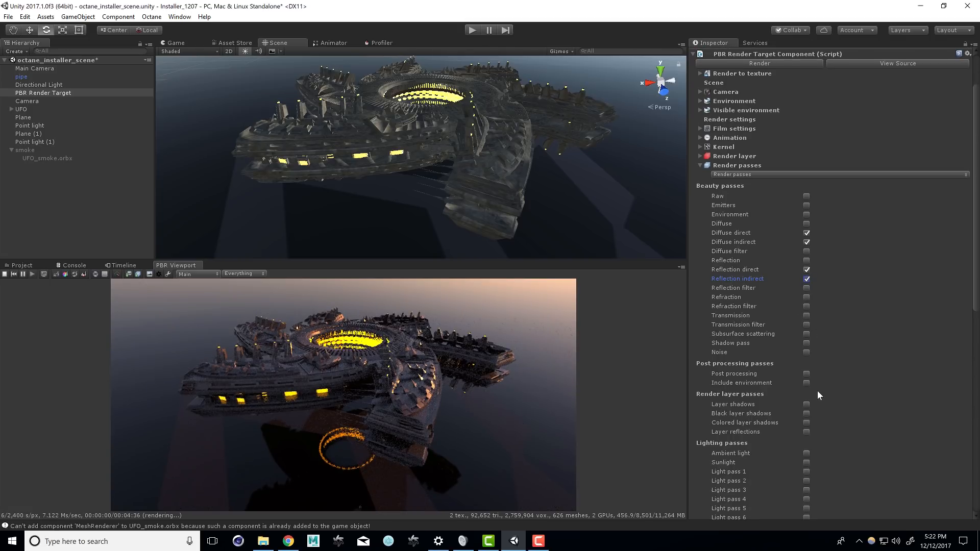
{"action": "scroll", "coordinate": [818, 390], "scroll_direction": "down", "scroll_amount": 8}
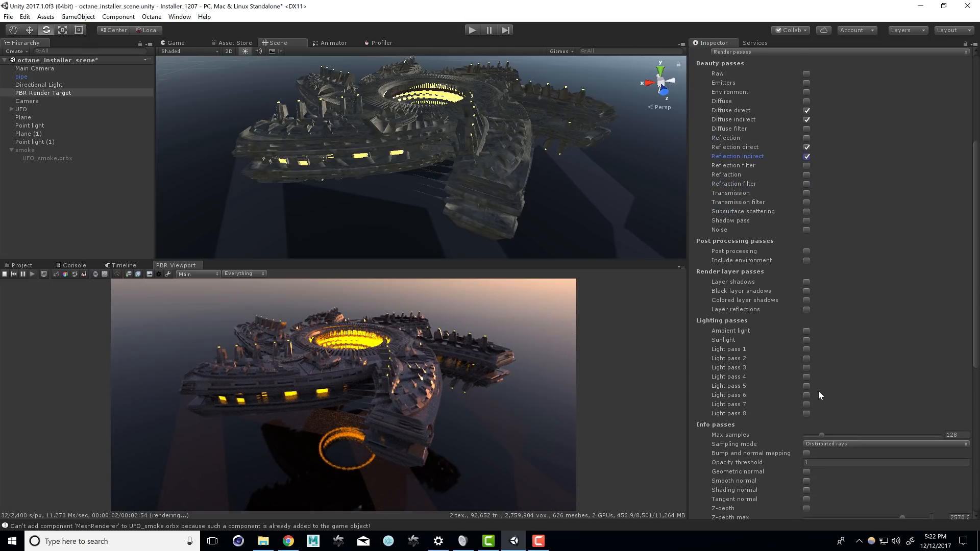
{"action": "scroll", "coordinate": [818, 391], "scroll_direction": "down", "scroll_amount": 6}
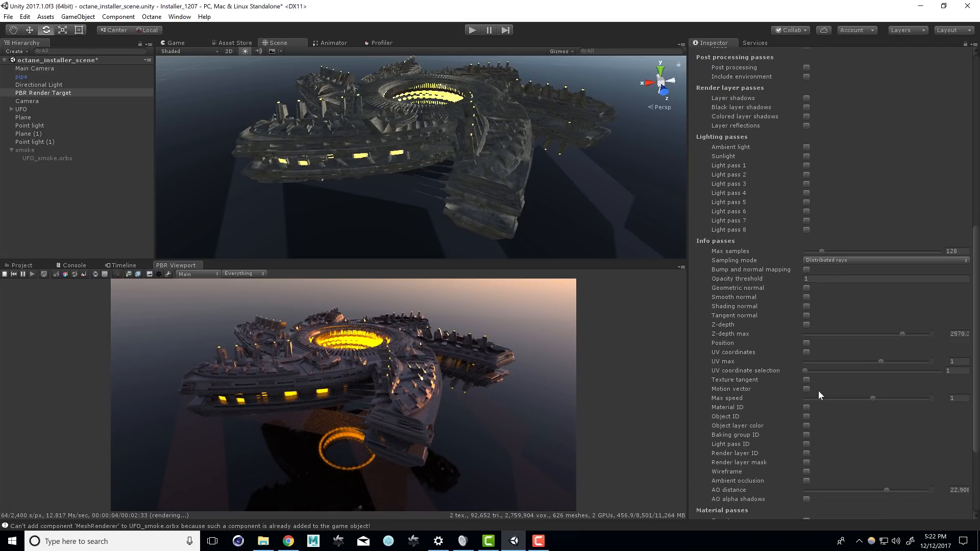
{"action": "left_click", "coordinate": [806, 324]}
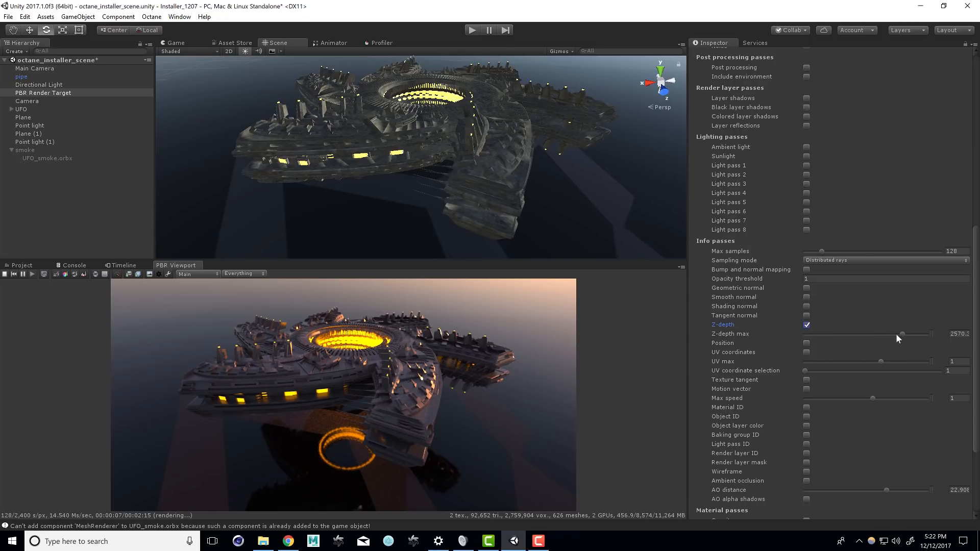
{"action": "left_click_drag", "start_coordinate": [896, 332], "coordinate": [896, 332]}
Enable the Object ID and Ambient occlusion info passes, and set the AO distance to about 43.7
{"action": "left_click", "coordinate": [807, 416]}
{"action": "left_click", "coordinate": [806, 480]}
{"action": "left_click", "coordinate": [867, 490]}
{"action": "mouse_move", "coordinate": [894, 489]}
{"action": "left_mouse_down"}
{"action": "mouse_move", "coordinate": [905, 490]}
{"action": "mouse_move", "coordinate": [882, 490]}
{"action": "mouse_move", "coordinate": [892, 490]}
{"action": "left_mouse_up"}
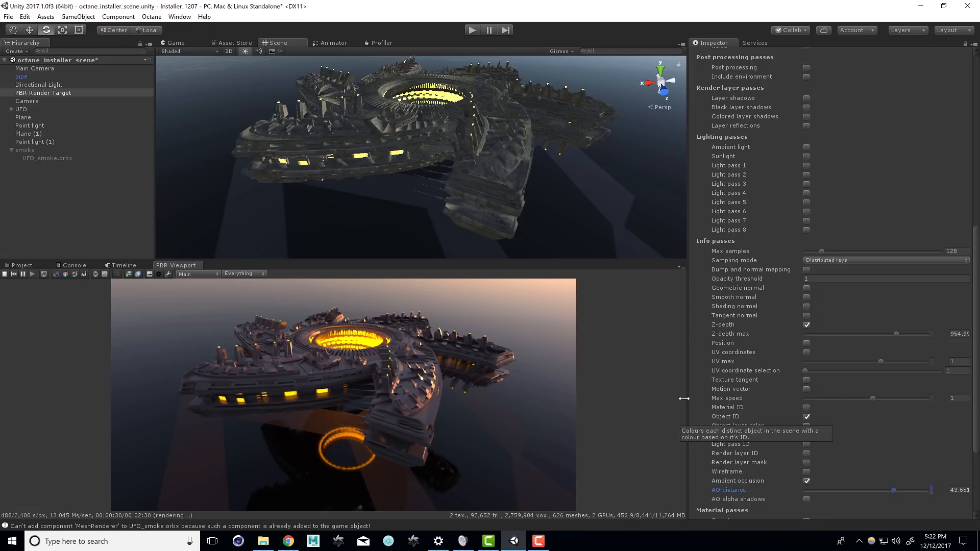
View the Diffuse direct, Diffuse indirect, Reflection direct and Reflection indirect passes one after another in the PBR Viewport
{"action": "left_click", "coordinate": [201, 272]}
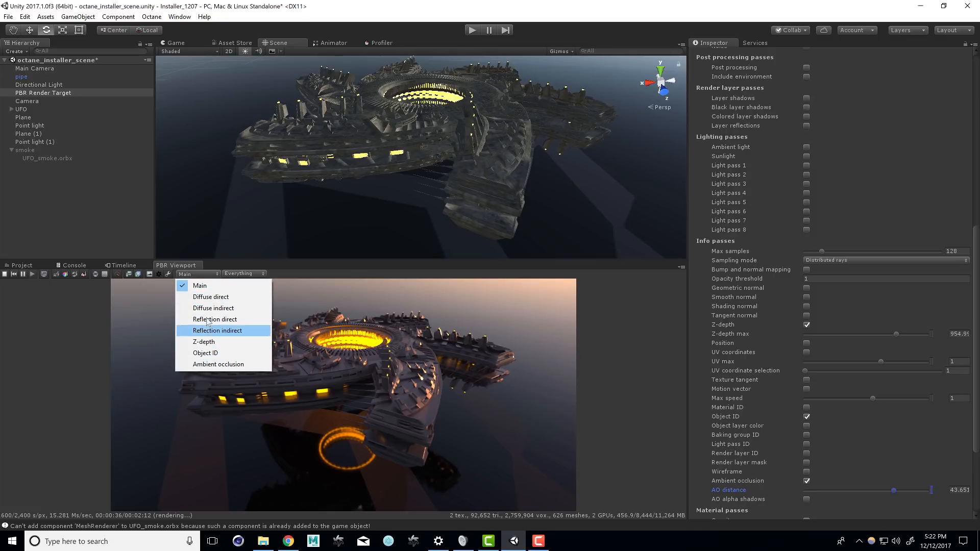
{"action": "left_click", "coordinate": [211, 296]}
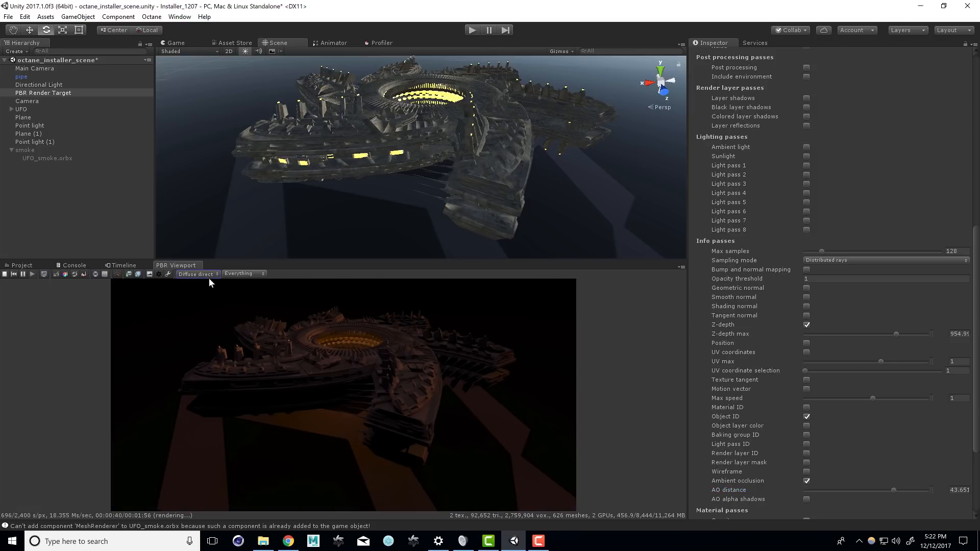
{"action": "left_click", "coordinate": [198, 274]}
{"action": "left_click", "coordinate": [210, 309]}
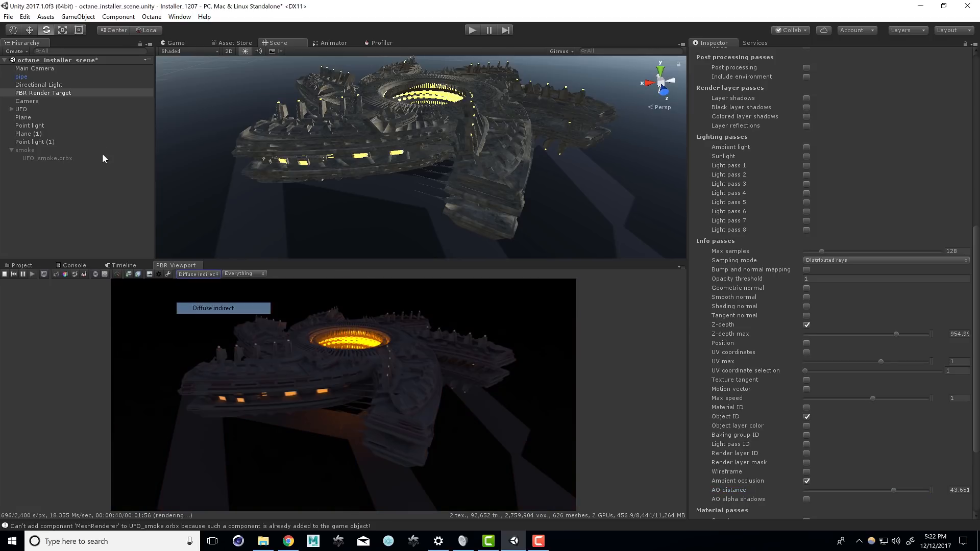
{"action": "left_click", "coordinate": [207, 274]}
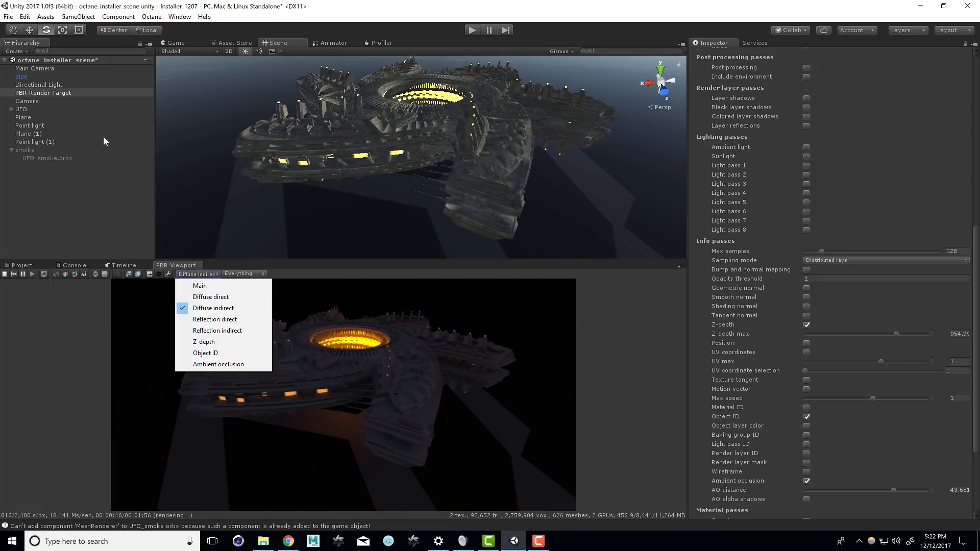
{"action": "left_click", "coordinate": [210, 319]}
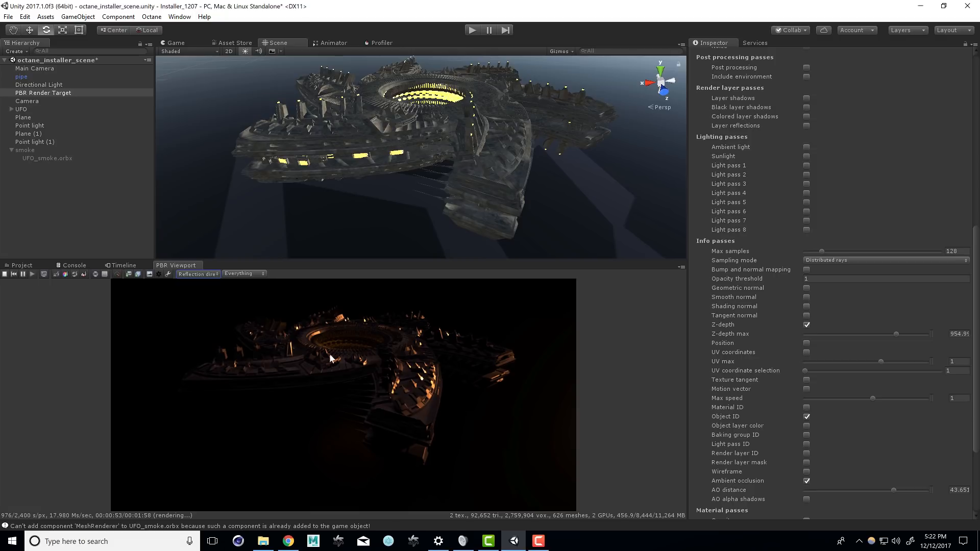
{"action": "left_click", "coordinate": [205, 274]}
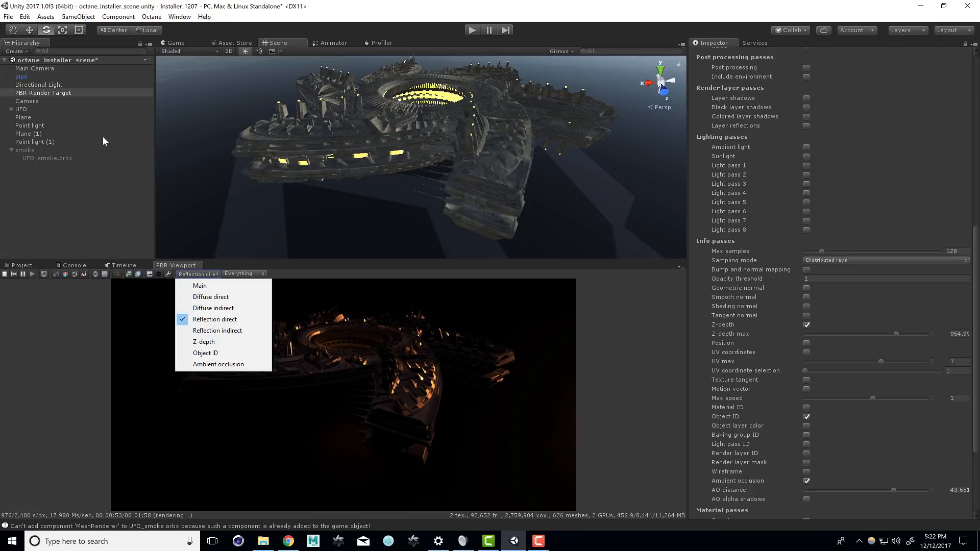
{"action": "left_click", "coordinate": [213, 331]}
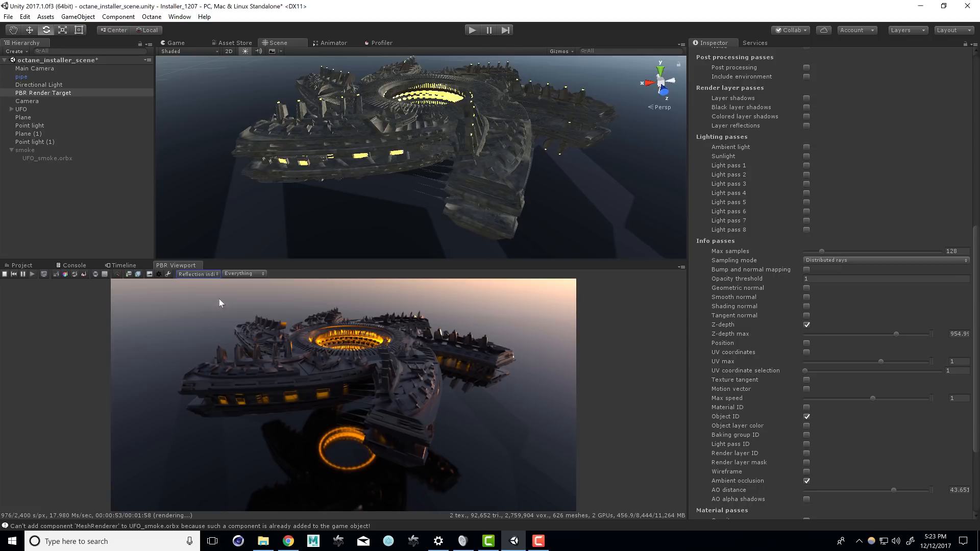
Display the Z-depth pass in the PBR Viewport and set its Z-depth max to about 1348
{"action": "left_click", "coordinate": [199, 274]}
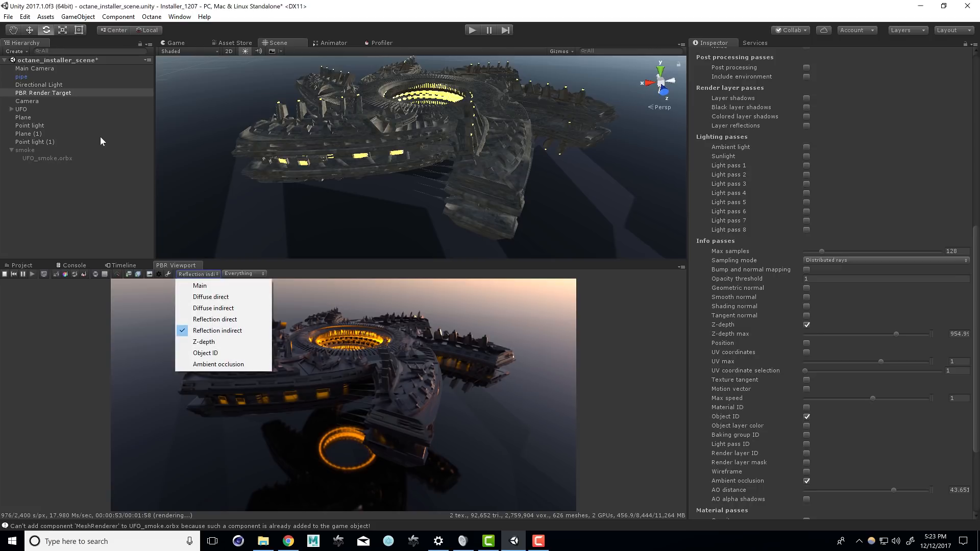
{"action": "left_click", "coordinate": [205, 341]}
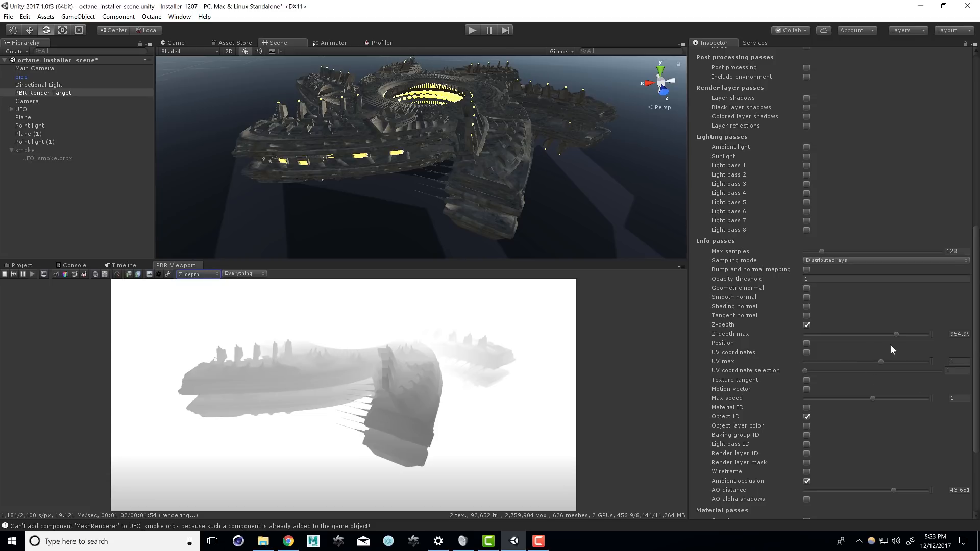
{"action": "mouse_move", "coordinate": [897, 335]}
{"action": "left_mouse_down"}
{"action": "mouse_move", "coordinate": [912, 334]}
{"action": "mouse_move", "coordinate": [899, 341]}
{"action": "left_mouse_up"}
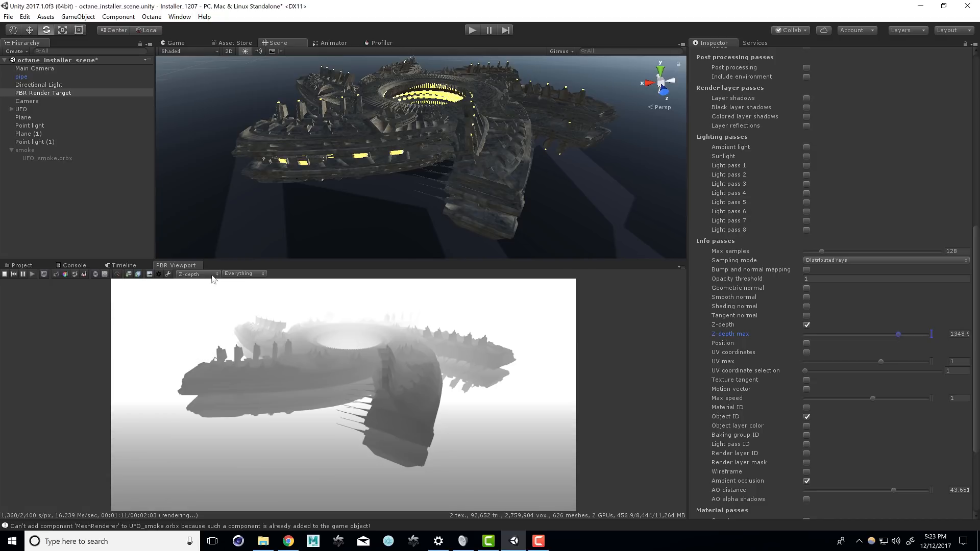
View the Object ID and Ambient occlusion passes in the PBR Viewport
{"action": "left_click", "coordinate": [210, 275]}
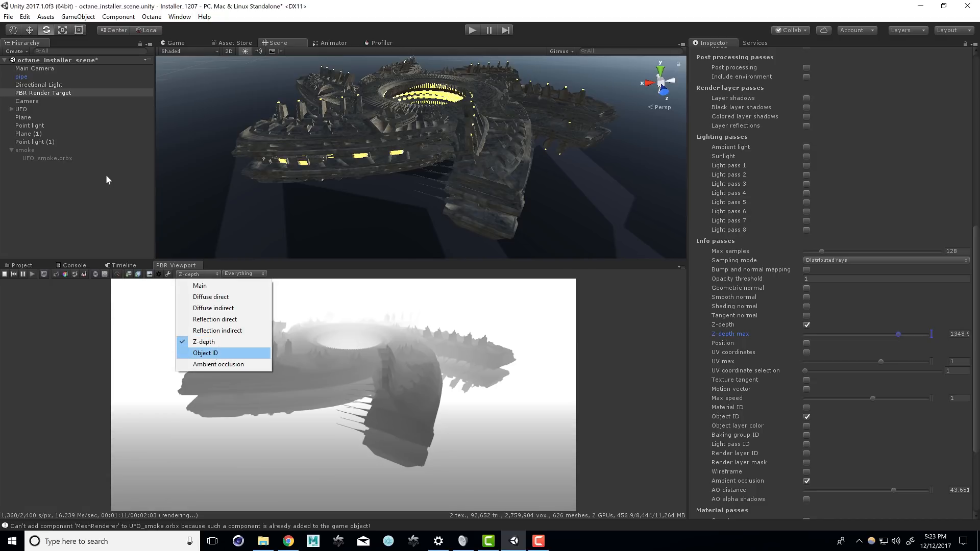
{"action": "left_click", "coordinate": [205, 353]}
{"action": "left_click", "coordinate": [204, 275]}
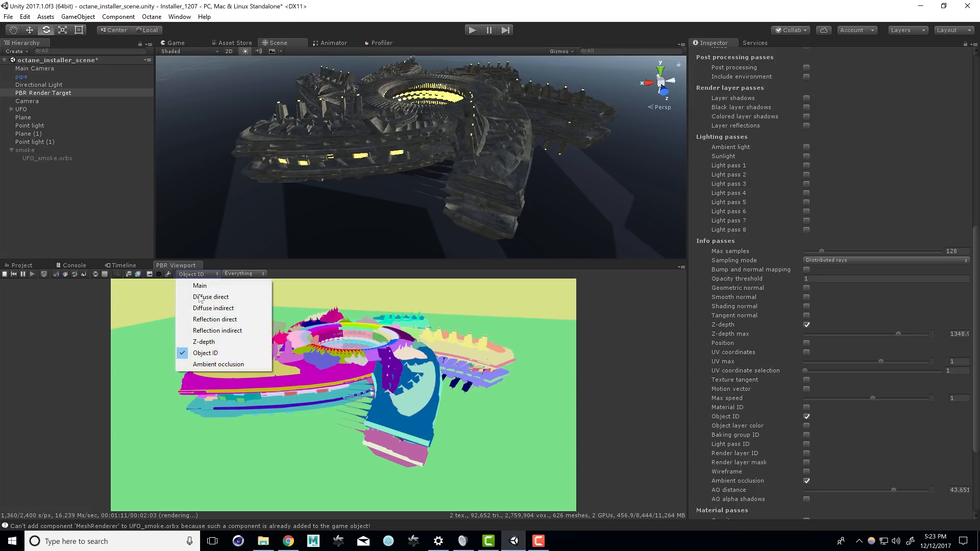
{"action": "left_click", "coordinate": [214, 365]}
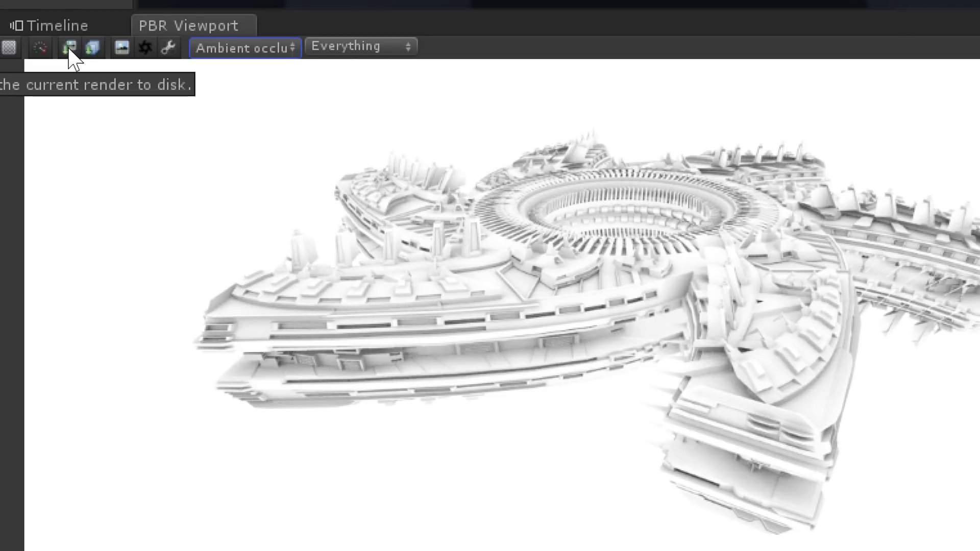
Examine the file formats for saving the current render and the export options in an enlarged Render passes window
{"action": "left_click", "coordinate": [70, 49]}
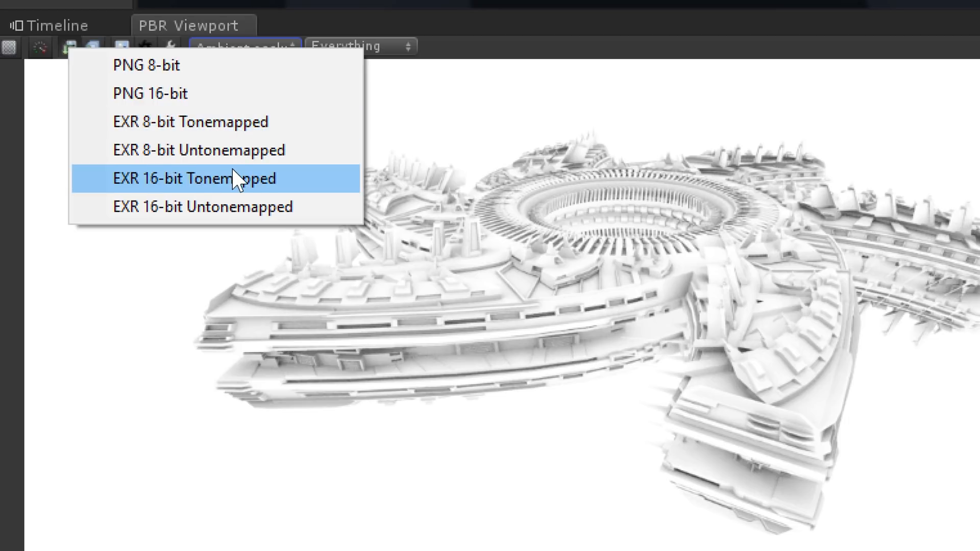
{"action": "left_click", "coordinate": [69, 44]}
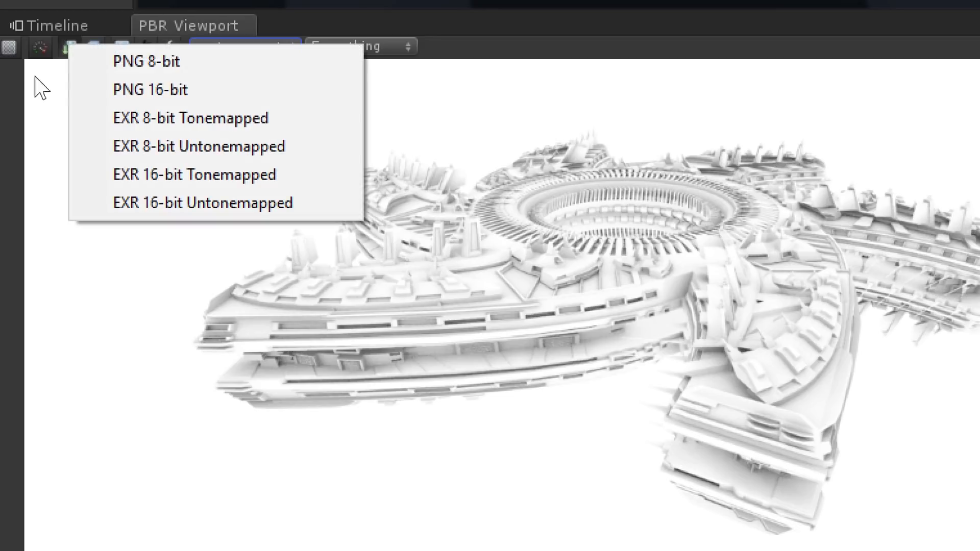
{"action": "left_click", "coordinate": [644, 56]}
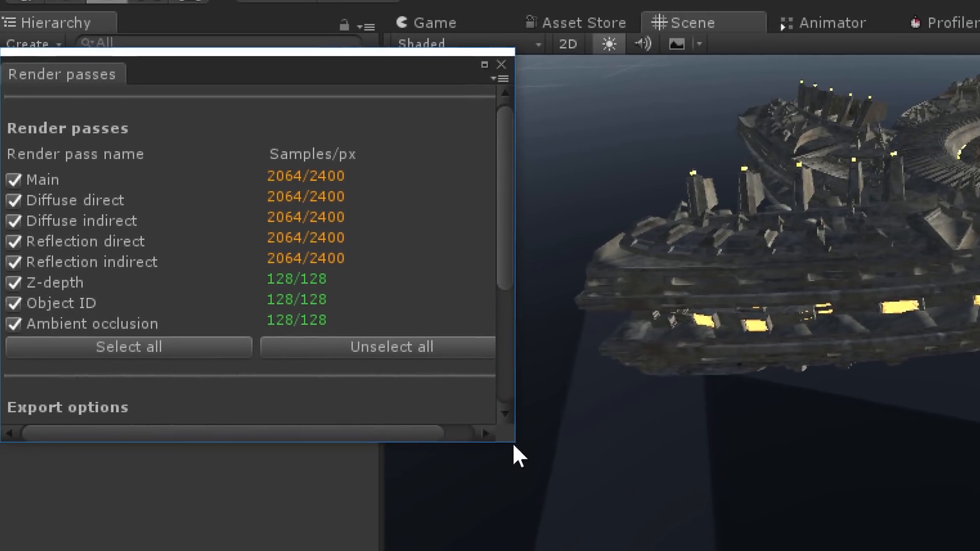
{"action": "left_click_drag", "start_coordinate": [514, 443], "coordinate": [584, 550]}
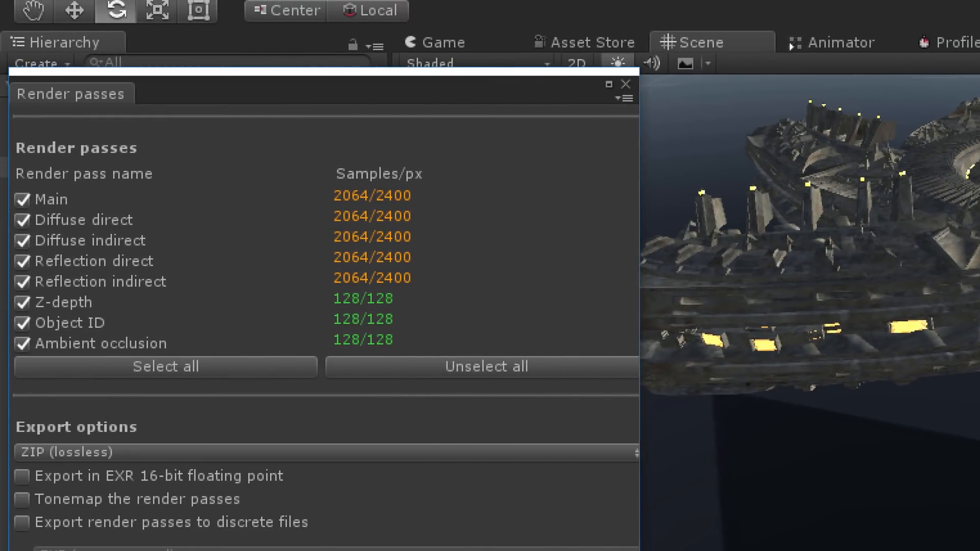
{"action": "left_click_drag", "start_coordinate": [640, 550], "coordinate": [651, 550]}
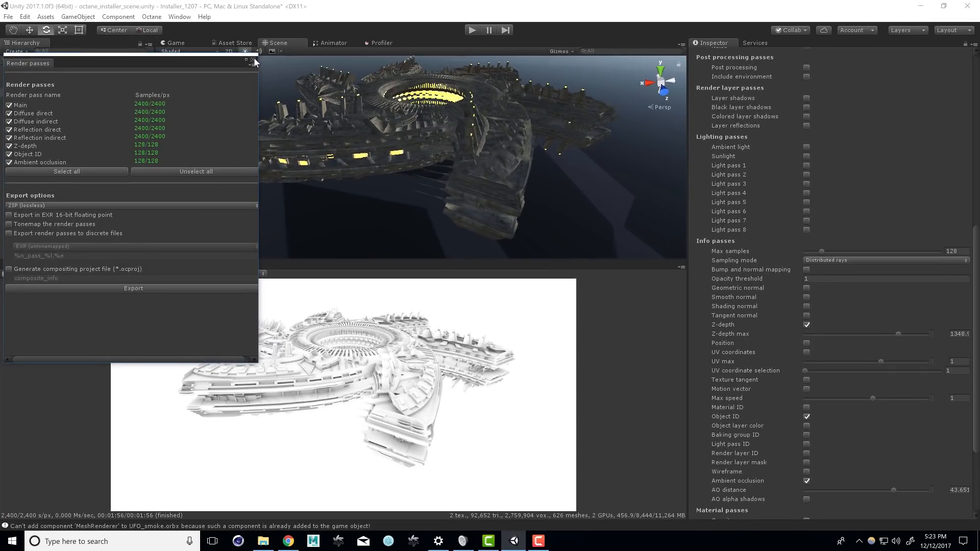
{"action": "left_click", "coordinate": [377, 67]}
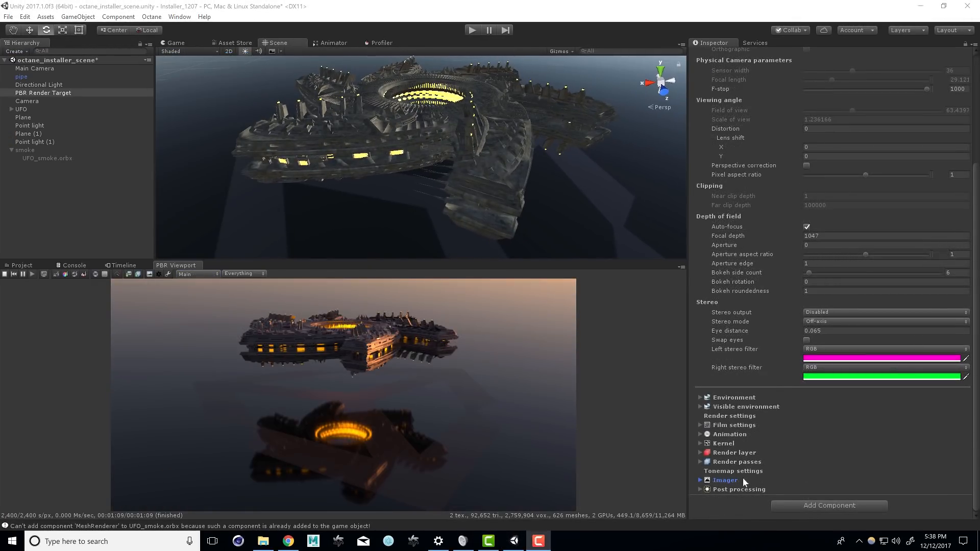
Expand the Imager tonemap settings of the PBR Render Target and lower the exposure to about 0.4677
{"action": "left_click", "coordinate": [701, 480]}
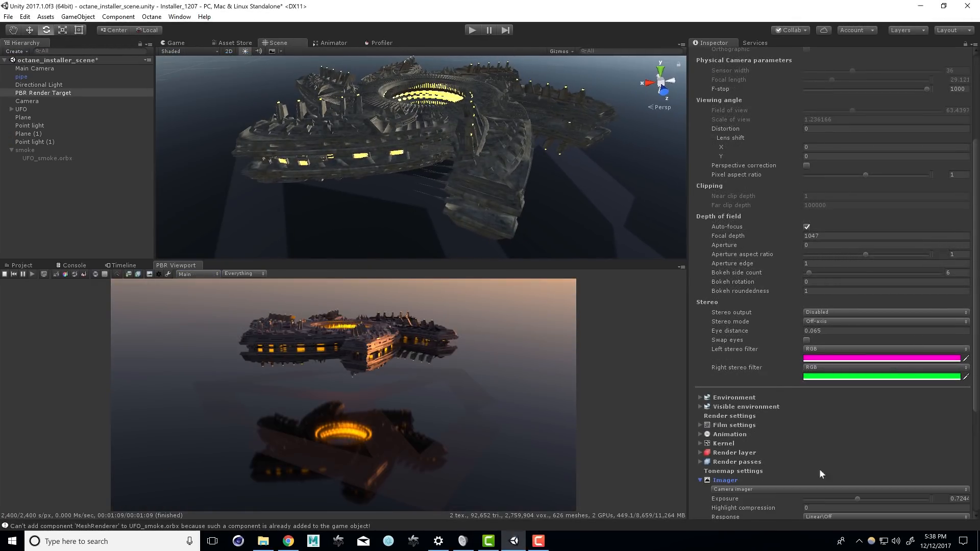
{"action": "left_click_drag", "start_coordinate": [975, 411], "coordinate": [976, 520]}
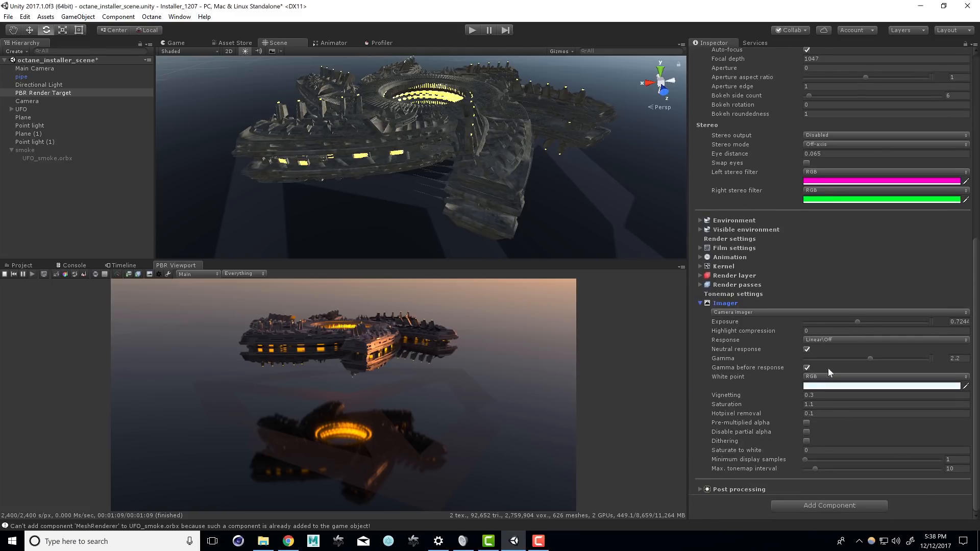
{"action": "mouse_move", "coordinate": [858, 322]}
{"action": "left_mouse_down"}
{"action": "mouse_move", "coordinate": [874, 319]}
{"action": "mouse_move", "coordinate": [853, 321]}
{"action": "left_mouse_up"}
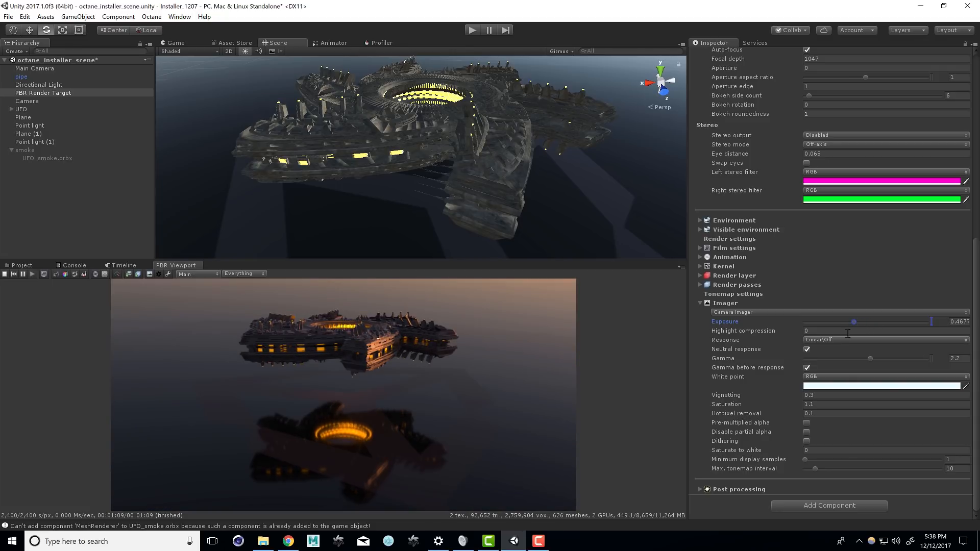
Try the Kodak Ektachrome 100 plusCD response in the camera imager and return the response to Linear\Off
{"action": "left_click", "coordinate": [837, 339]}
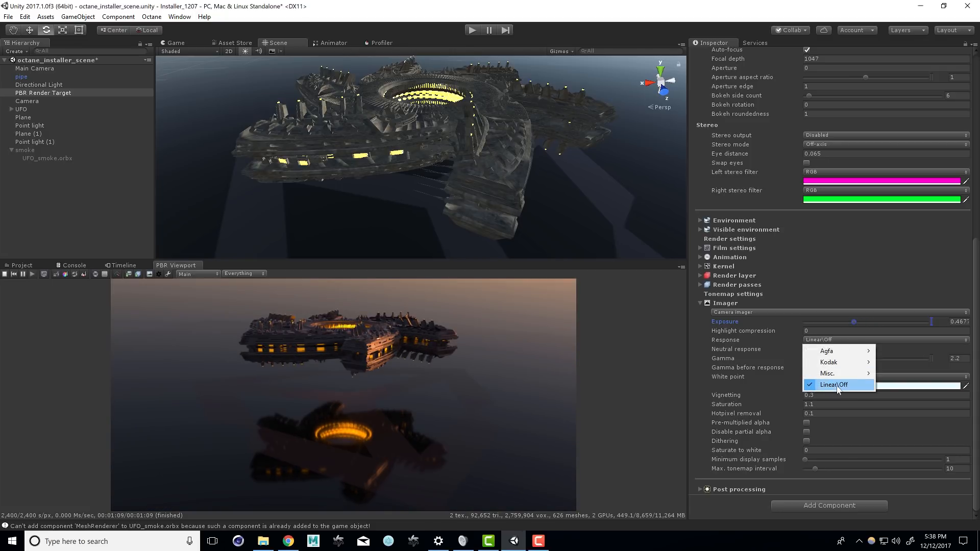
{"action": "mouse_move", "coordinate": [832, 361]}
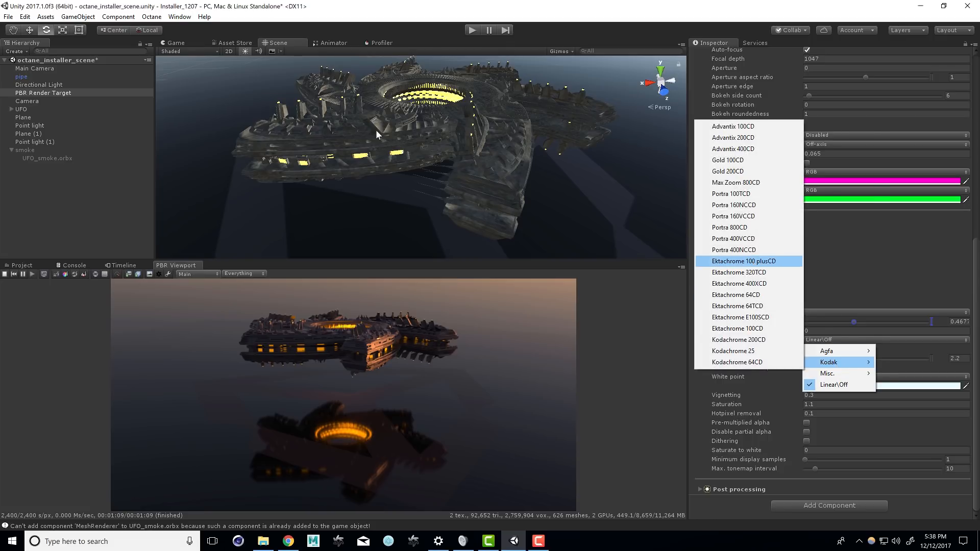
{"action": "left_click", "coordinate": [744, 261]}
{"action": "left_click", "coordinate": [836, 340]}
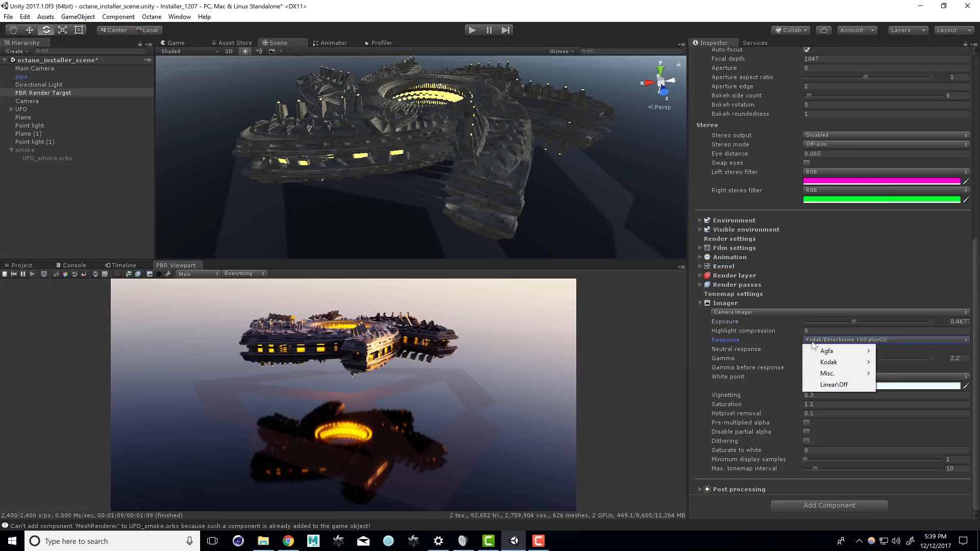
{"action": "left_click", "coordinate": [821, 386]}
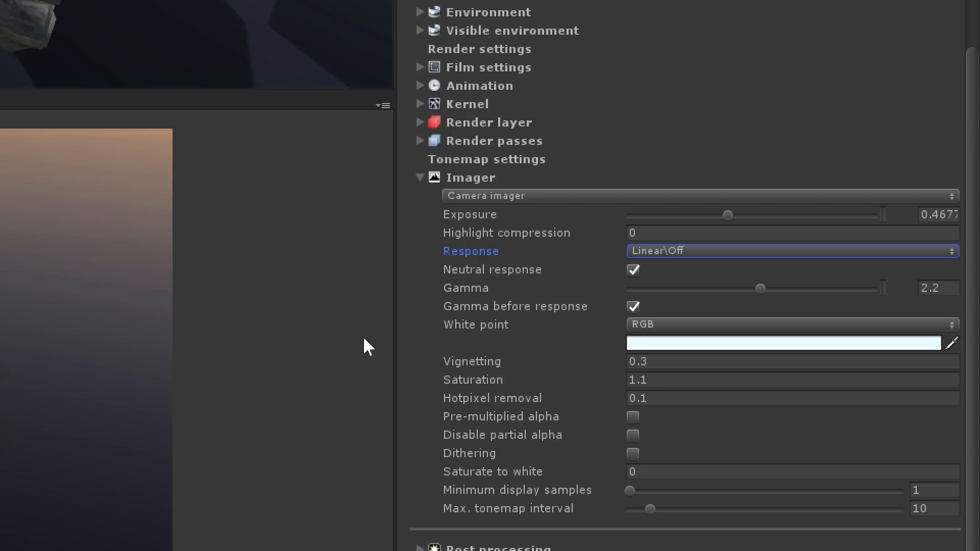
Enable Post processing and set the bloom power to about 13.18 and the glare power to about 114.8
{"action": "left_click", "coordinate": [662, 399]}
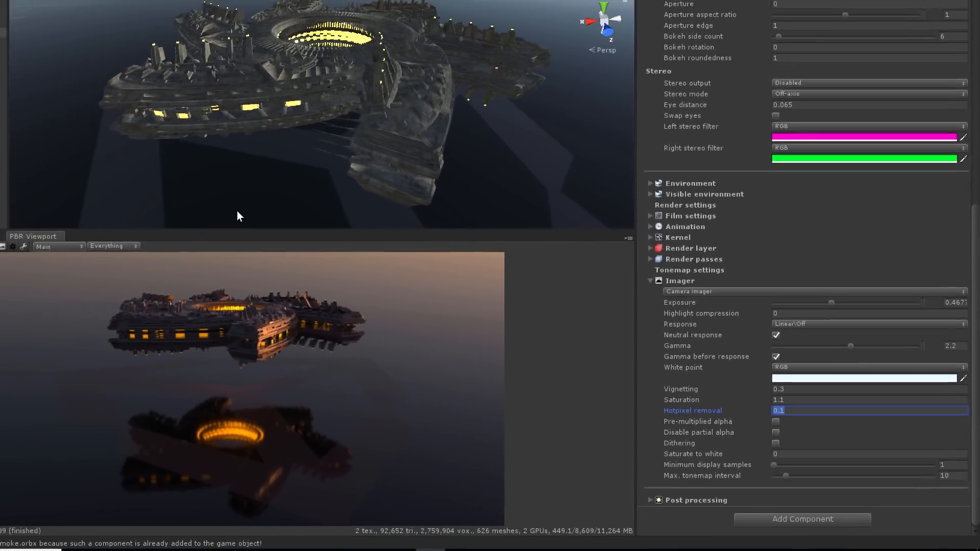
{"action": "left_click", "coordinate": [516, 529]}
{"action": "scroll", "coordinate": [948, 452], "scroll_direction": "down", "scroll_amount": 3}
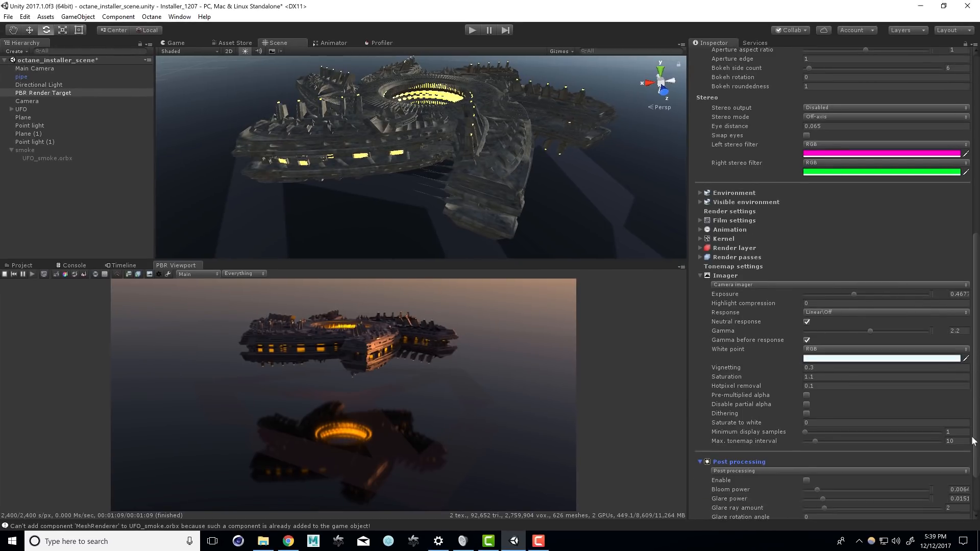
{"action": "left_click", "coordinate": [807, 414]}
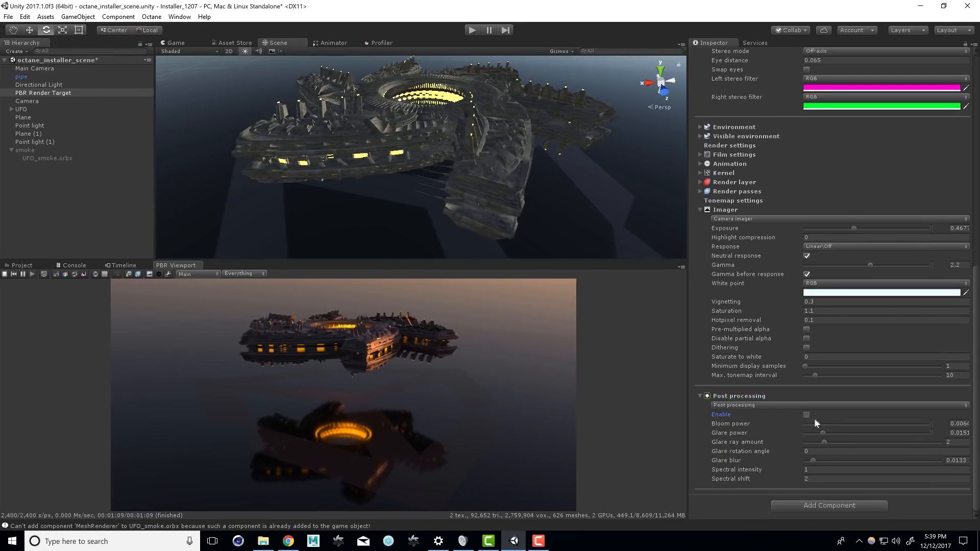
{"action": "left_click_drag", "start_coordinate": [822, 422], "coordinate": [881, 434]}
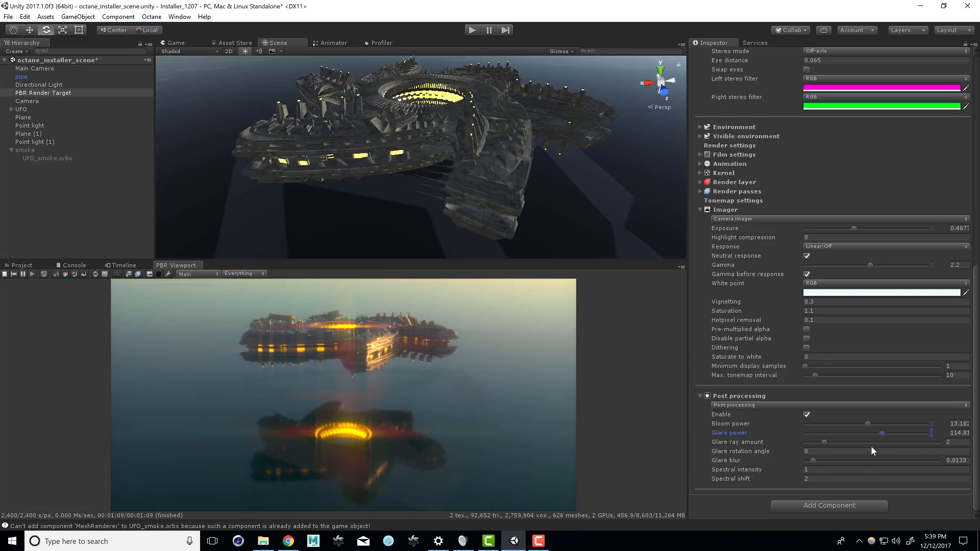
Try a glare ray amount of 3, return it to 2, and set the glare rotation angle to 20
{"action": "left_click_drag", "start_coordinate": [827, 442], "coordinate": [847, 442]}
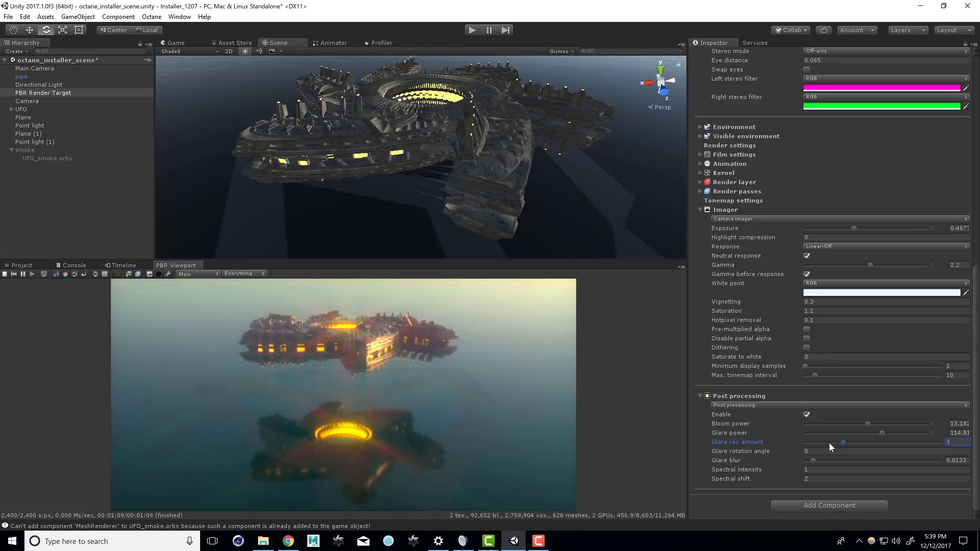
{"action": "left_click", "coordinate": [828, 443]}
{"action": "left_click", "coordinate": [792, 451]}
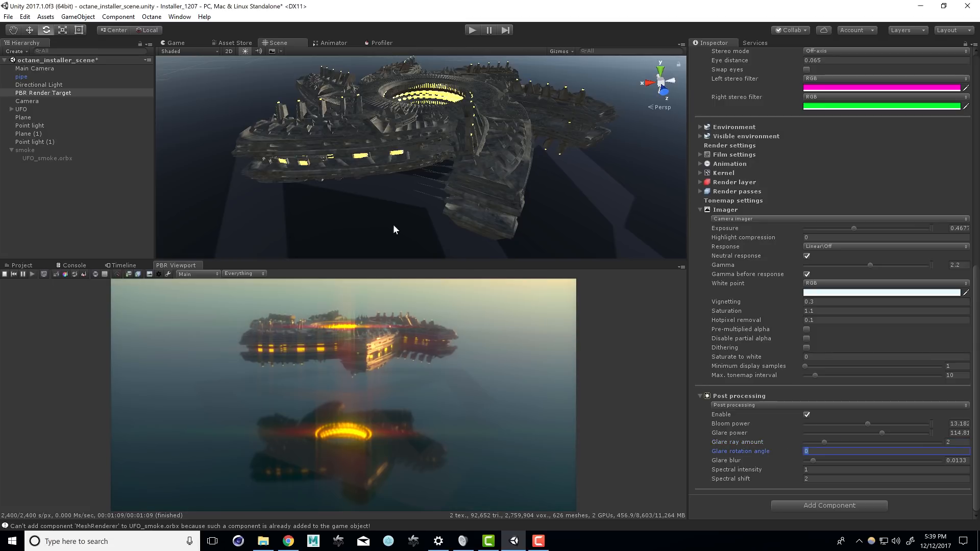
{"action": "type", "text": "20"}
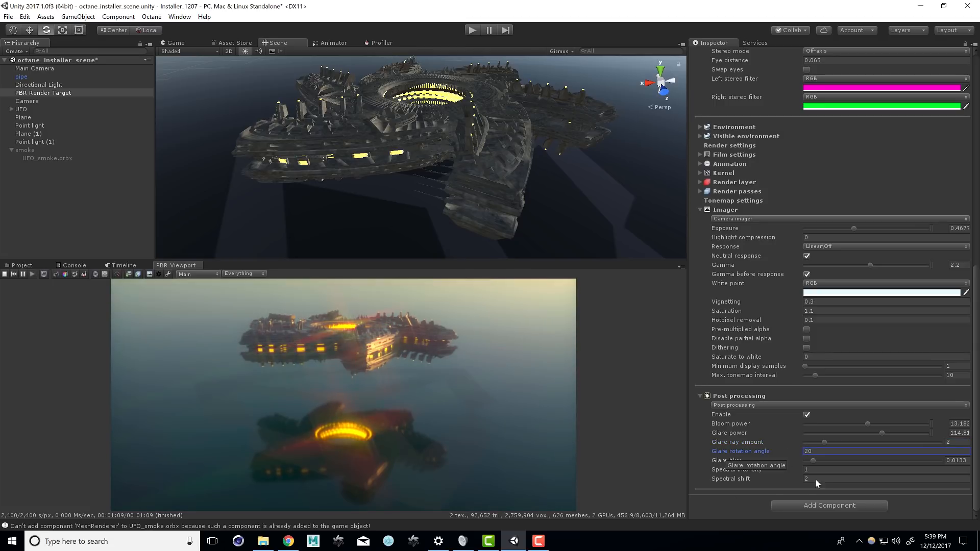
Set the spectral intensity of the post processing to 0 after trying a value of 1
{"action": "left_click", "coordinate": [797, 470]}
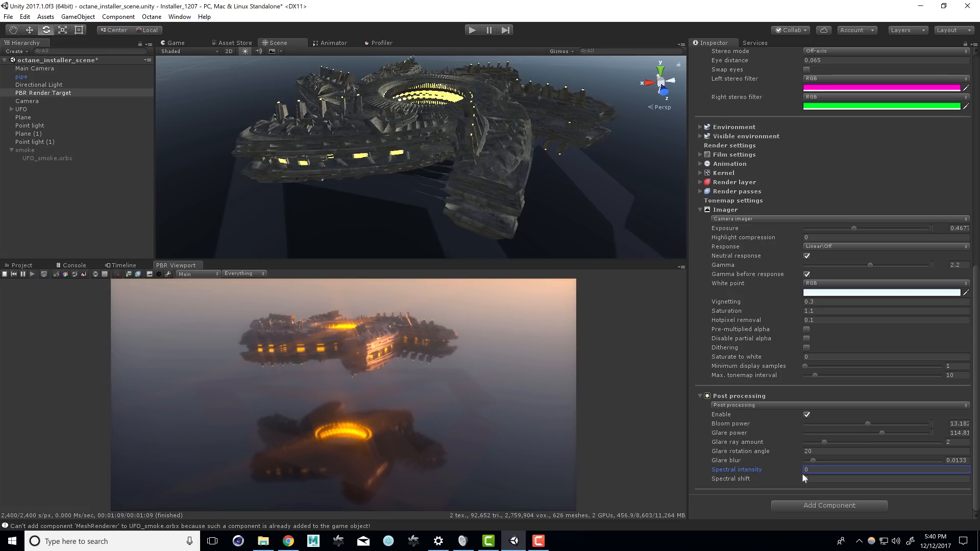
{"action": "left_click", "coordinate": [805, 468]}
{"action": "type", "text": "1"}
{"action": "type", "text": "0"}
{"action": "scroll", "coordinate": [976, 354], "scroll_direction": "up", "scroll_amount": 12}
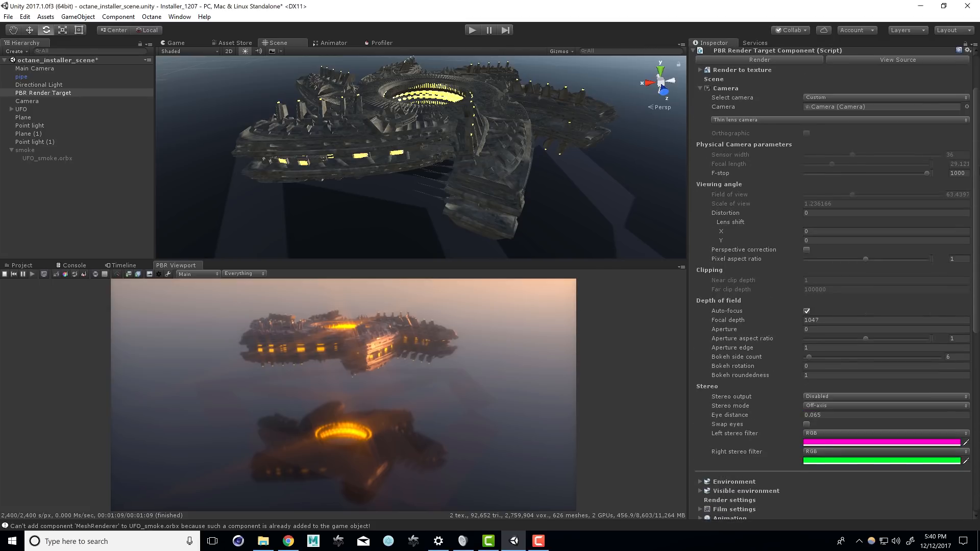
Enable the Post processing pass in the render target's render passes
{"action": "scroll", "coordinate": [837, 286], "scroll_direction": "down", "scroll_amount": 8}
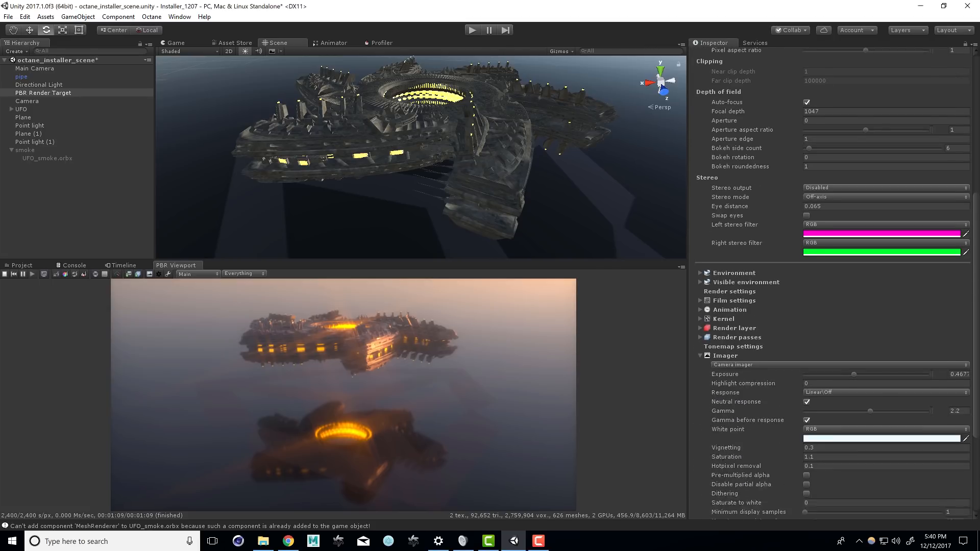
{"action": "left_click", "coordinate": [700, 350]}
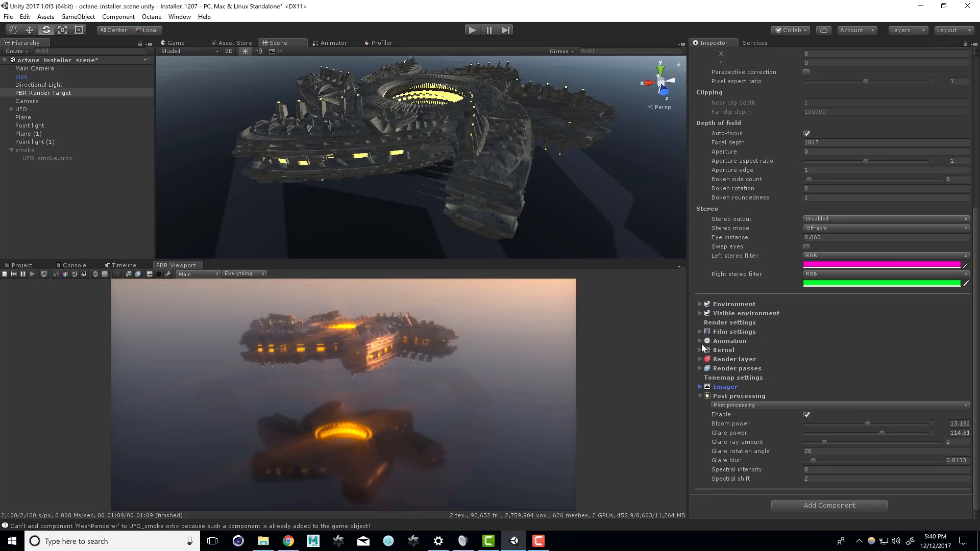
{"action": "left_click", "coordinate": [700, 367]}
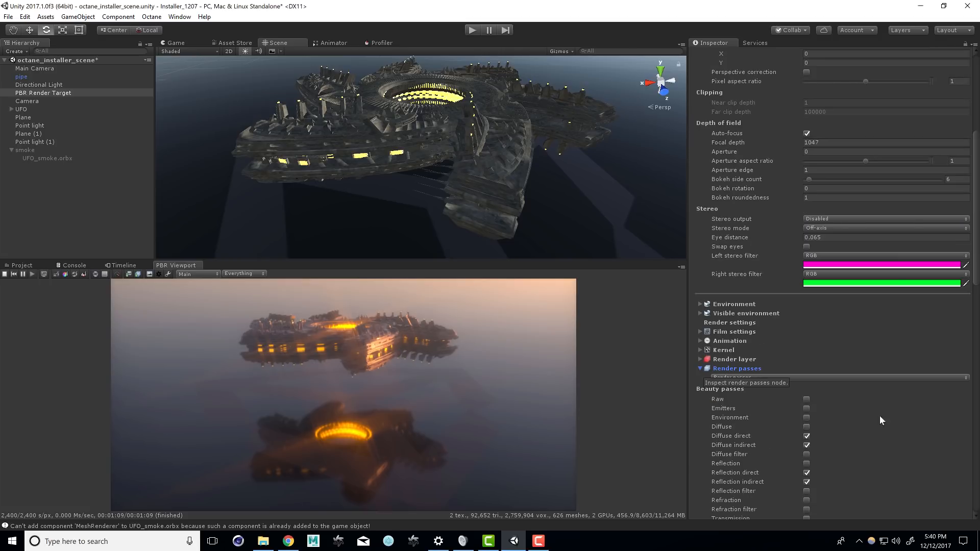
{"action": "left_click_drag", "start_coordinate": [975, 219], "coordinate": [975, 299]}
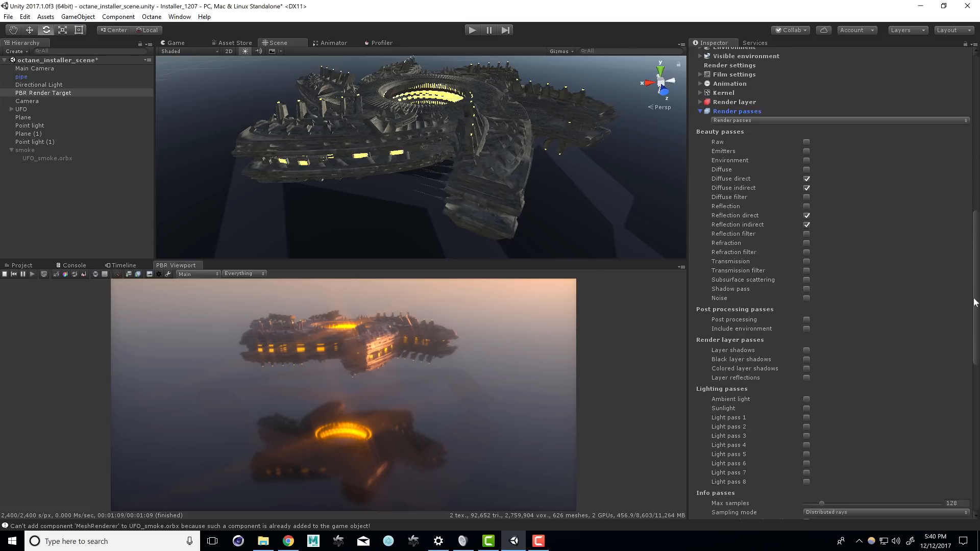
{"action": "left_click", "coordinate": [805, 319]}
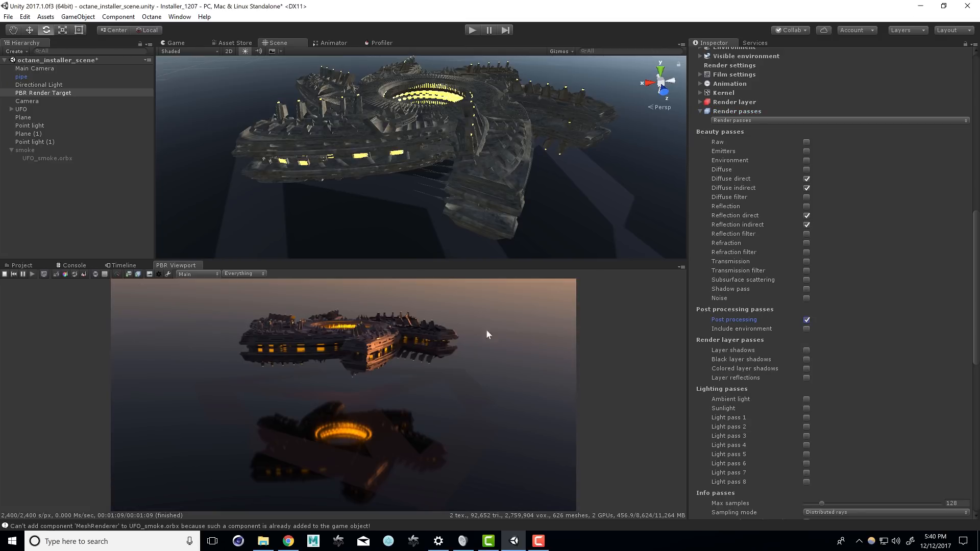
View the Post processing pass of the render in the viewport and return to the Main pass
{"action": "left_click", "coordinate": [190, 274]}
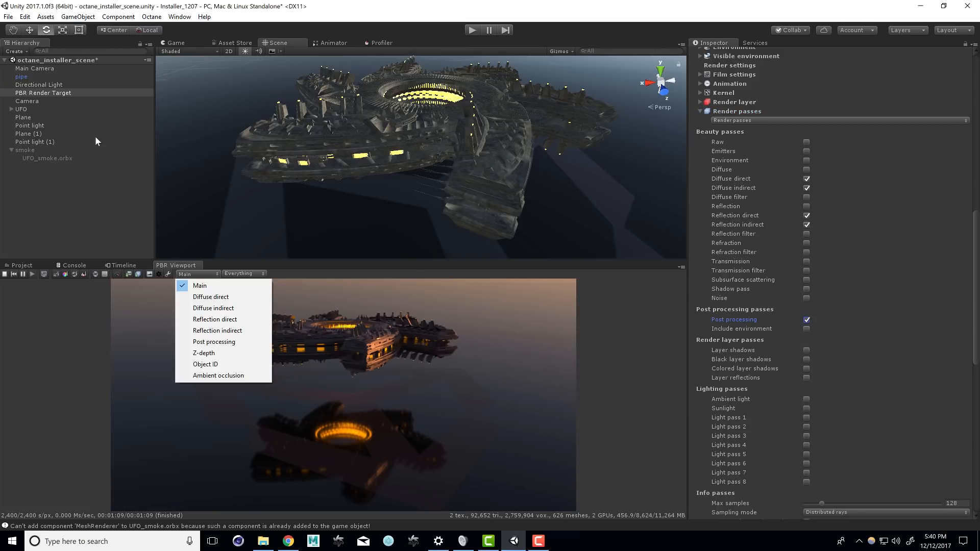
{"action": "left_click", "coordinate": [222, 342]}
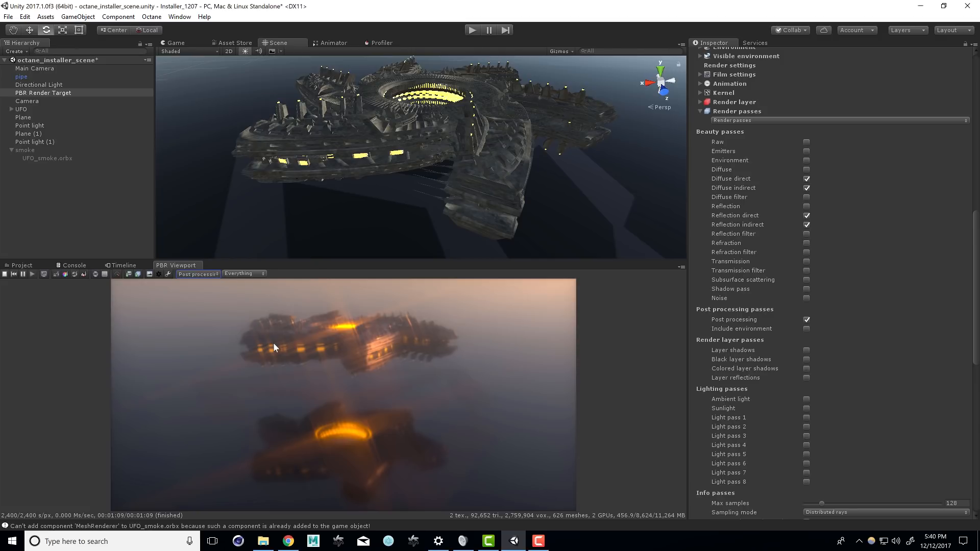
{"action": "left_click", "coordinate": [209, 274]}
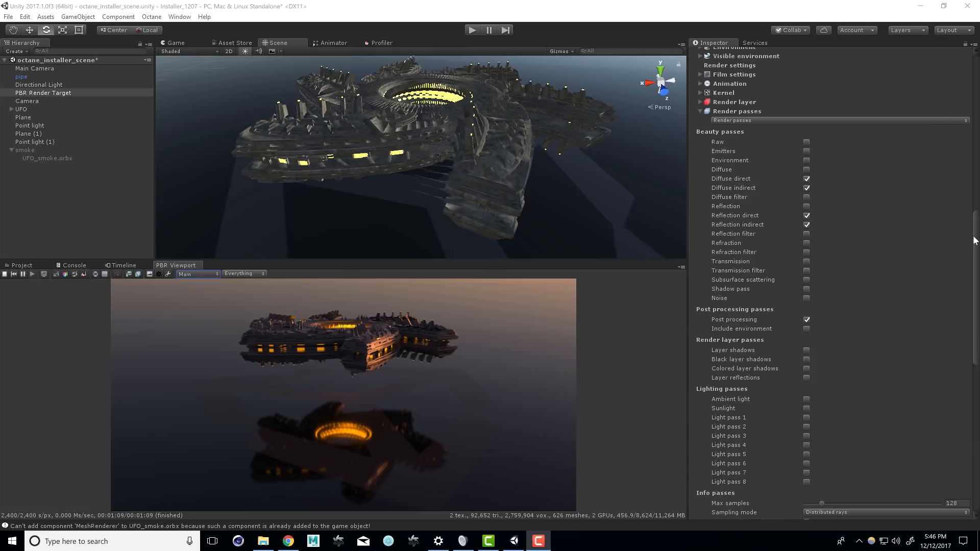
Change the render target's camera type to Panoramic camera
{"action": "left_click_drag", "start_coordinate": [975, 240], "coordinate": [975, 127]}
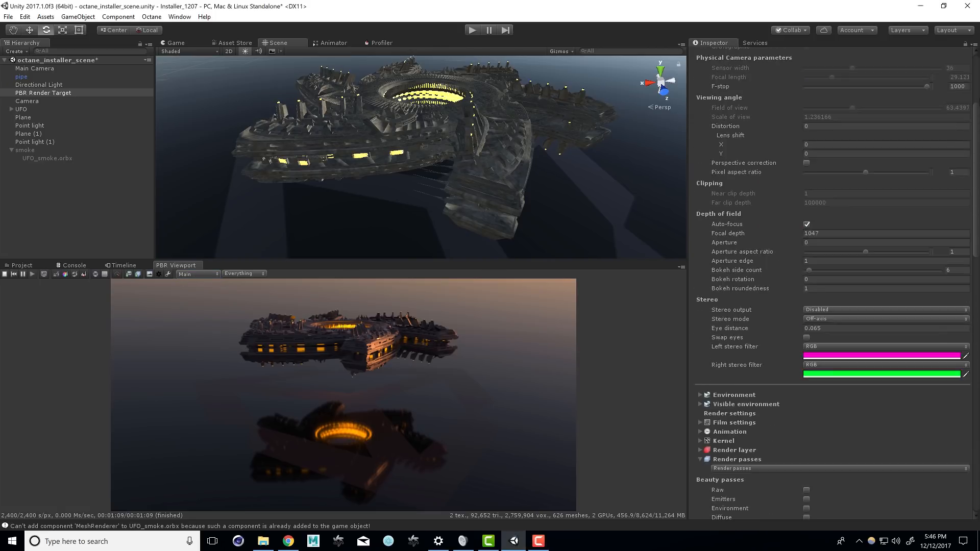
{"action": "left_click_drag", "start_coordinate": [661, 83], "coordinate": [489, 37]}
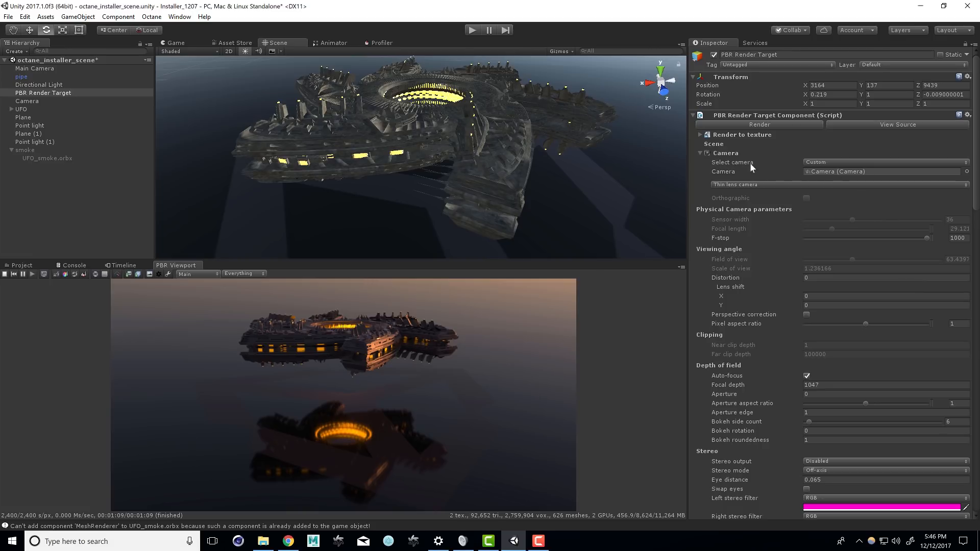
{"action": "left_click", "coordinate": [743, 185]}
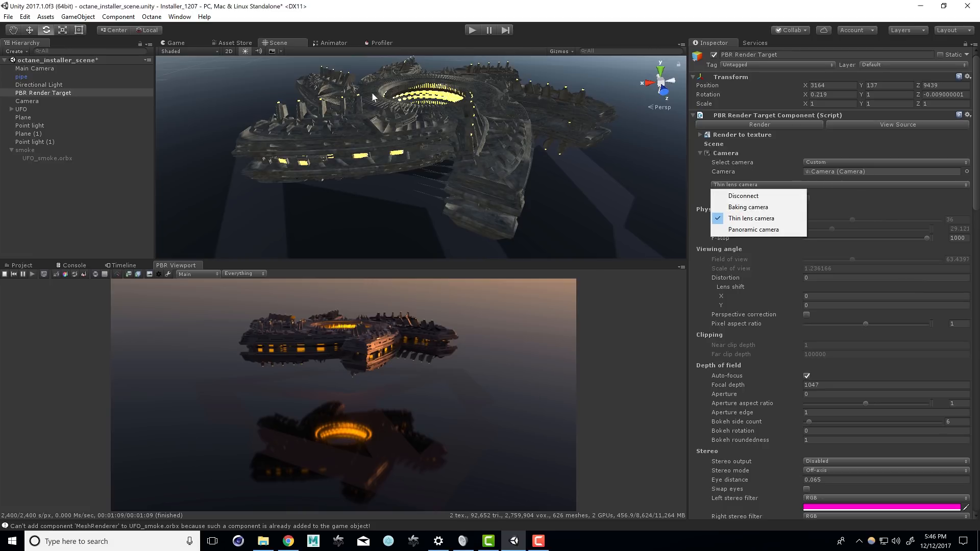
{"action": "left_click", "coordinate": [746, 230]}
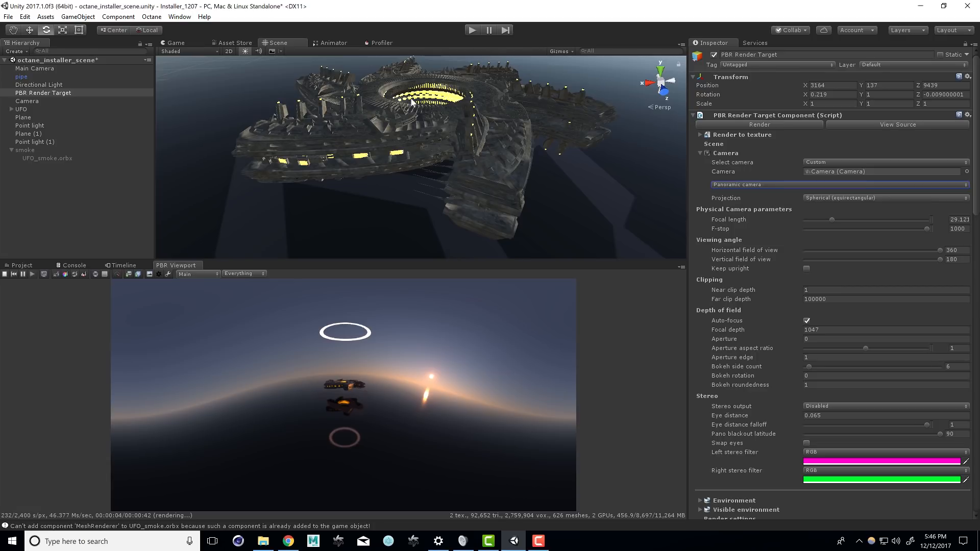
Try the Cube map (+X) and Cylindrical projections for the panoramic camera and return it to Spherical (equirectangular)
{"action": "left_click", "coordinate": [809, 200]}
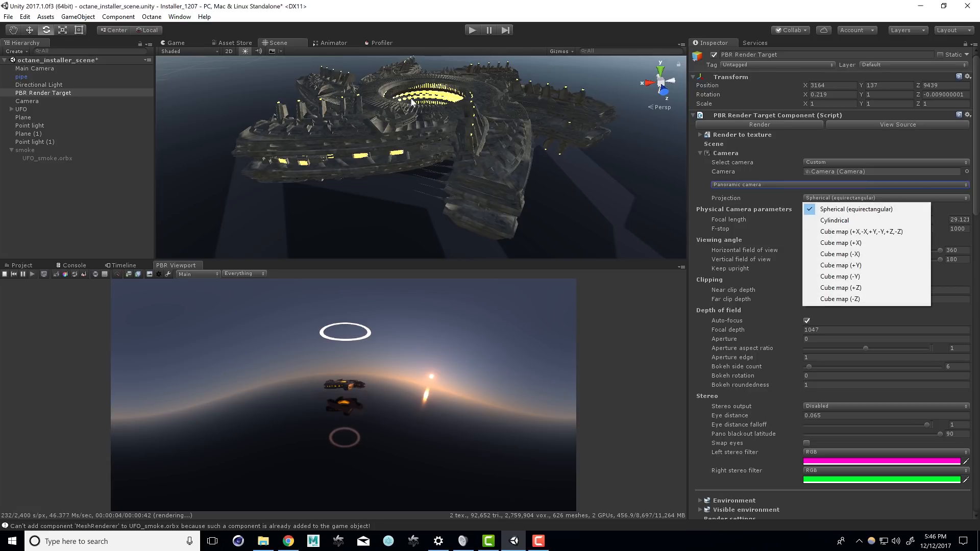
{"action": "left_click", "coordinate": [831, 244]}
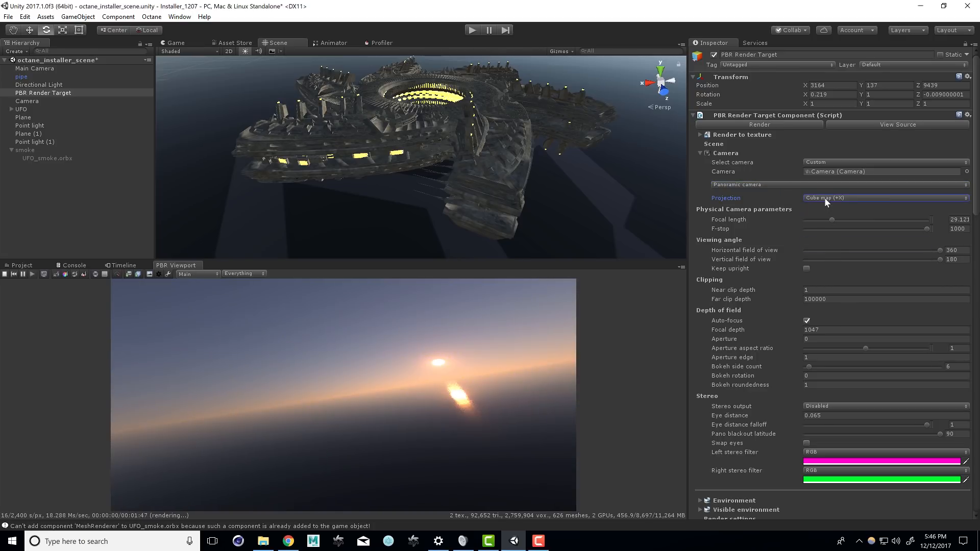
{"action": "left_click", "coordinate": [824, 198]}
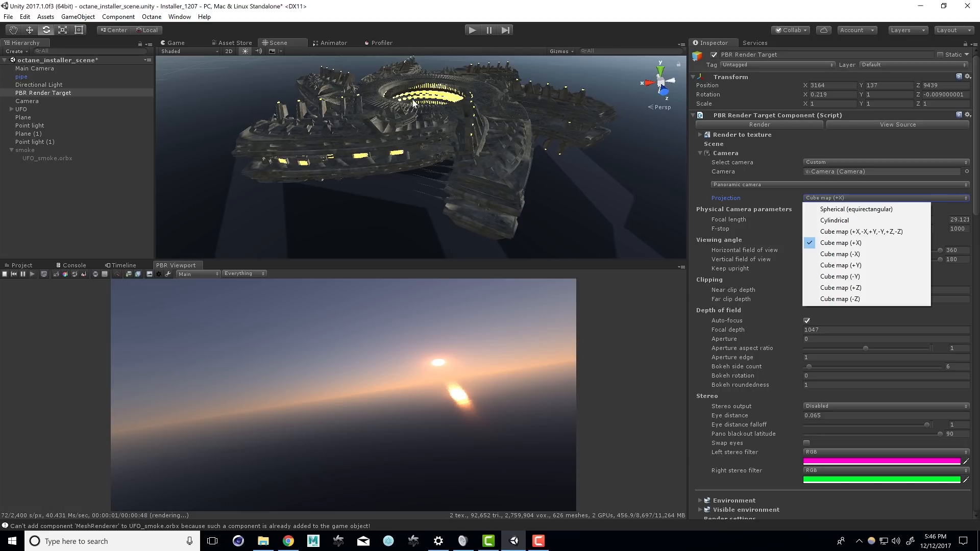
{"action": "left_click", "coordinate": [832, 214]}
{"action": "left_click", "coordinate": [834, 199]}
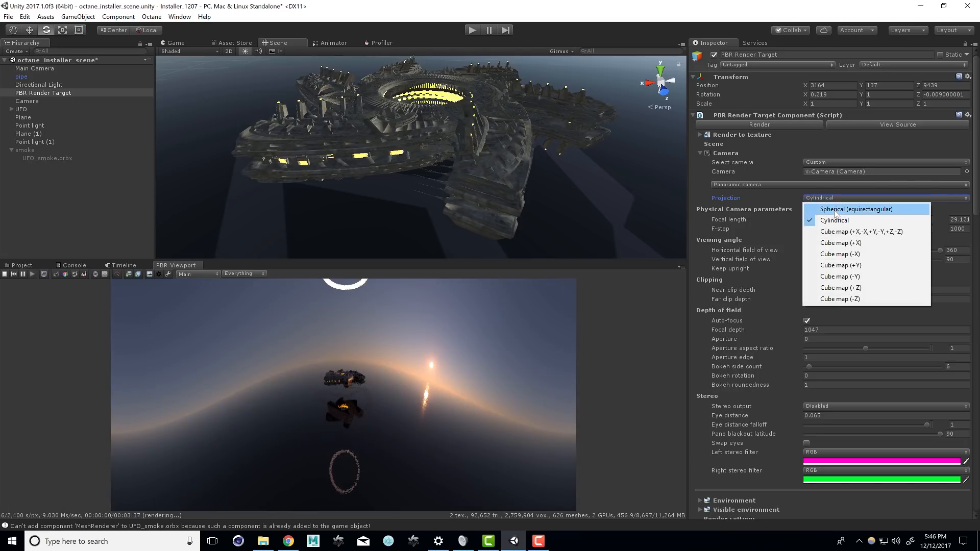
{"action": "left_click", "coordinate": [856, 209]}
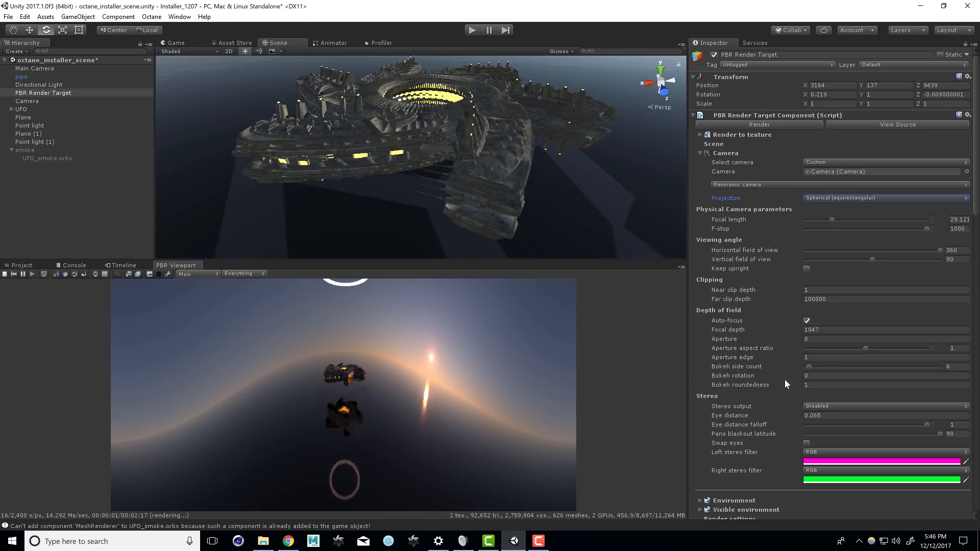
Try the Over-under stereo output on the panoramic camera and return it to Disabled
{"action": "left_click", "coordinate": [821, 406]}
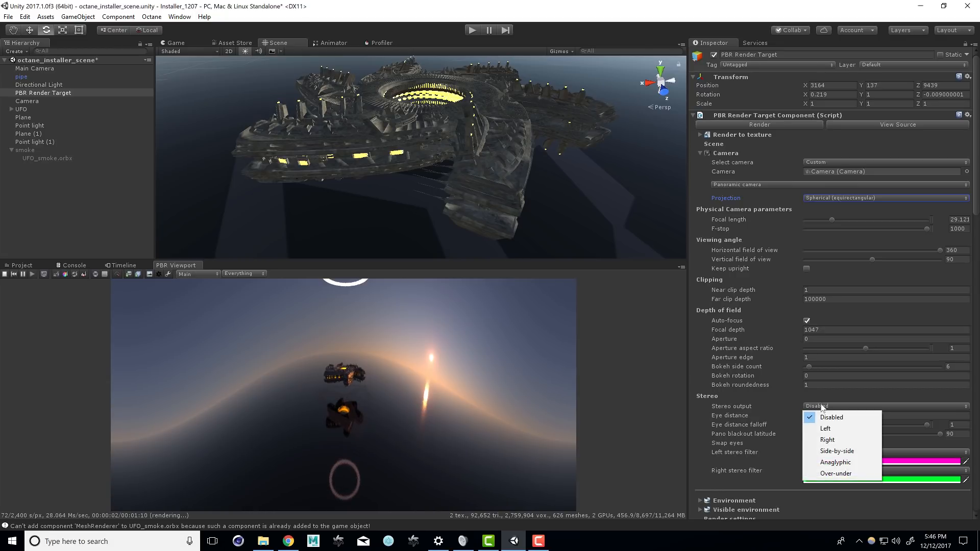
{"action": "left_click", "coordinate": [832, 473]}
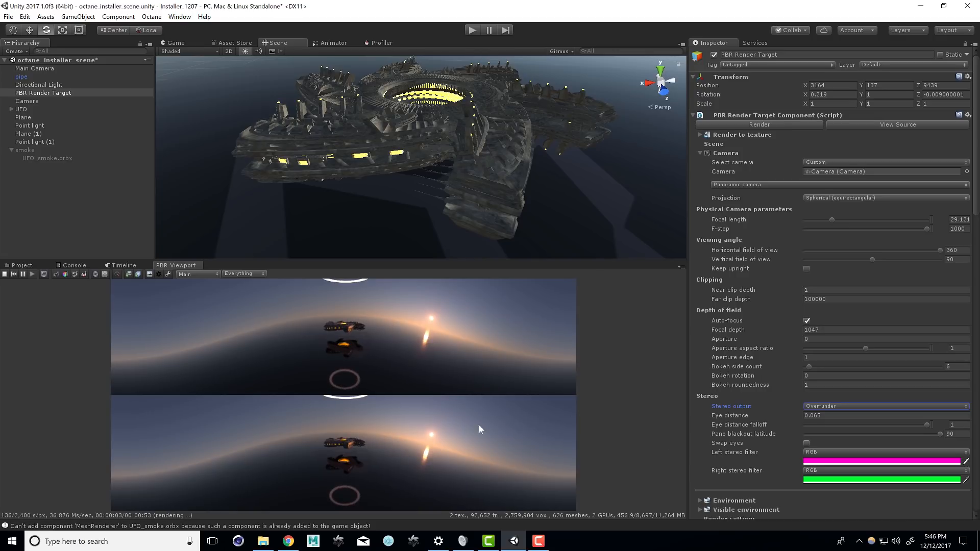
{"action": "left_click", "coordinate": [856, 407]}
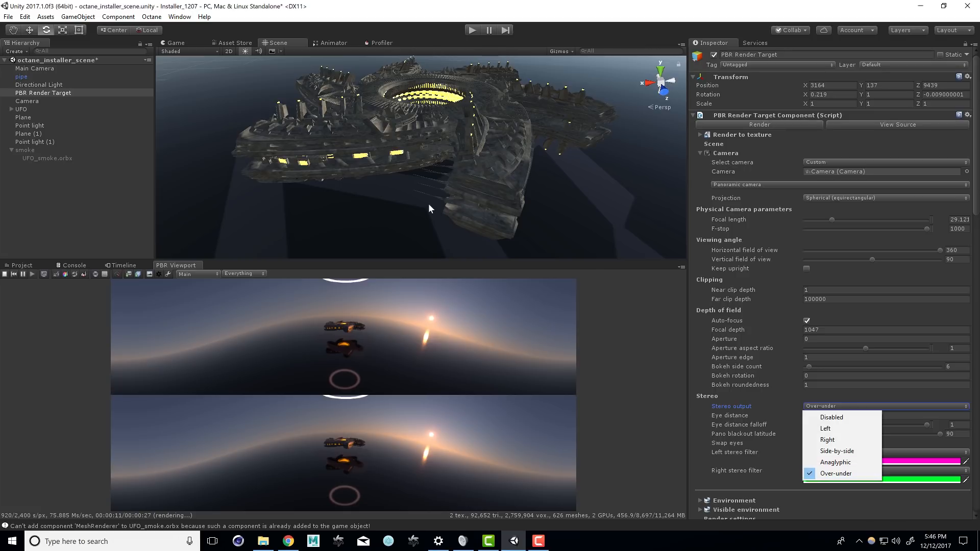
{"action": "left_click", "coordinate": [859, 418]}
Return the render target's camera type to Thin lens camera
{"action": "left_click", "coordinate": [824, 162]}
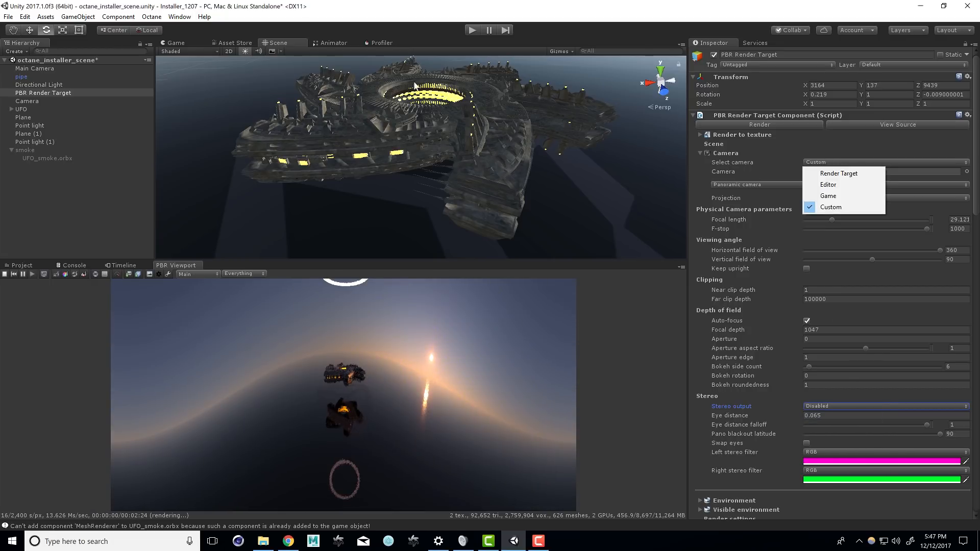
{"action": "left_click", "coordinate": [824, 155]}
{"action": "left_click", "coordinate": [824, 183]}
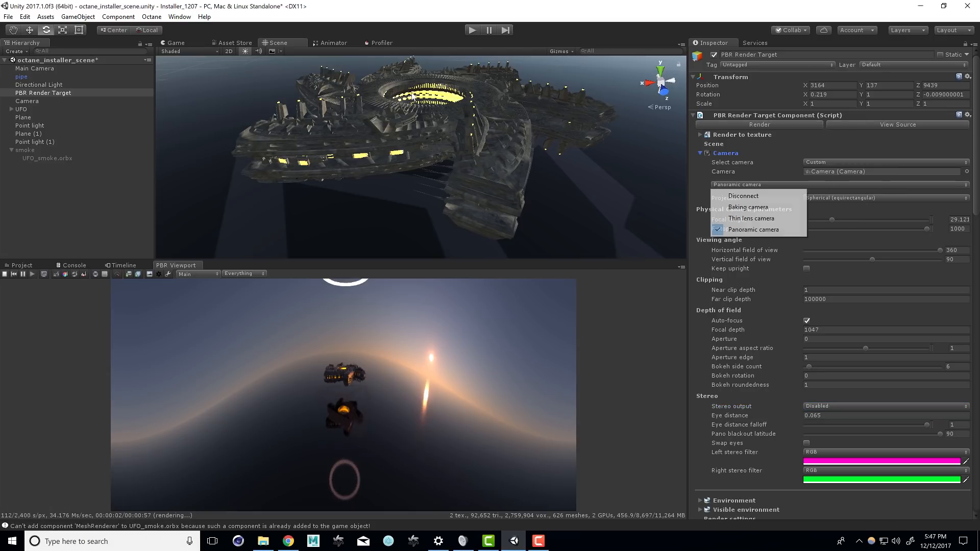
{"action": "left_click", "coordinate": [745, 218]}
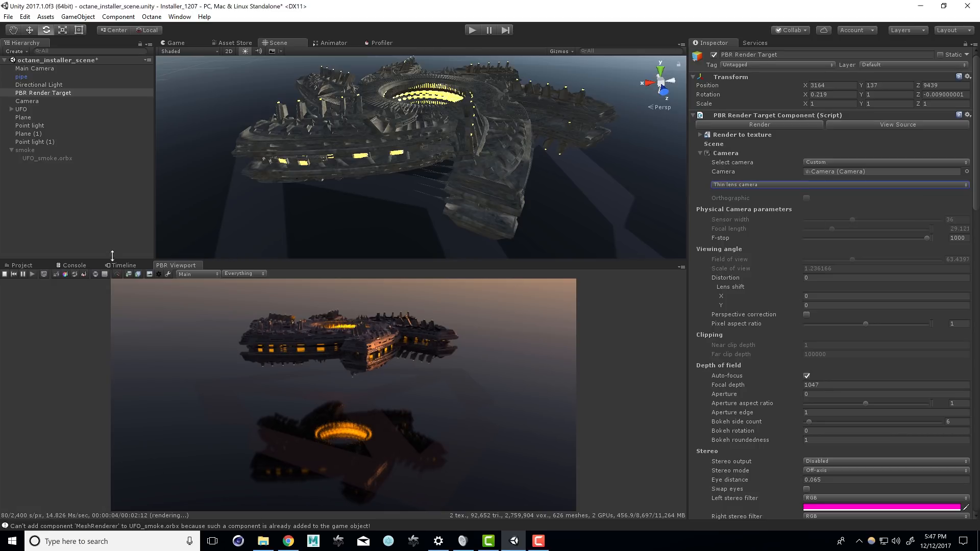
Dock the Project window beside the Inspector and widen that area of the layout
{"action": "left_click", "coordinate": [22, 266]}
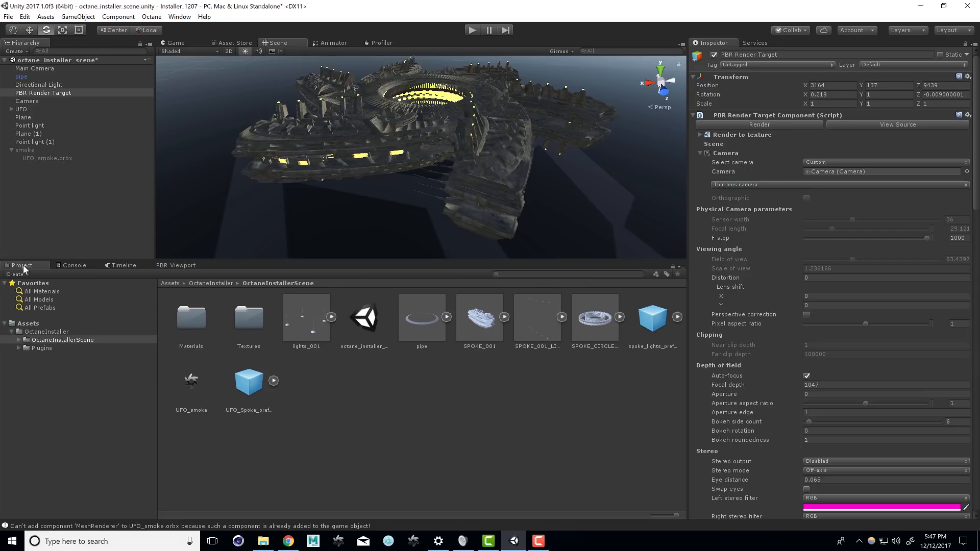
{"action": "left_click_drag", "start_coordinate": [23, 264], "coordinate": [758, 45]}
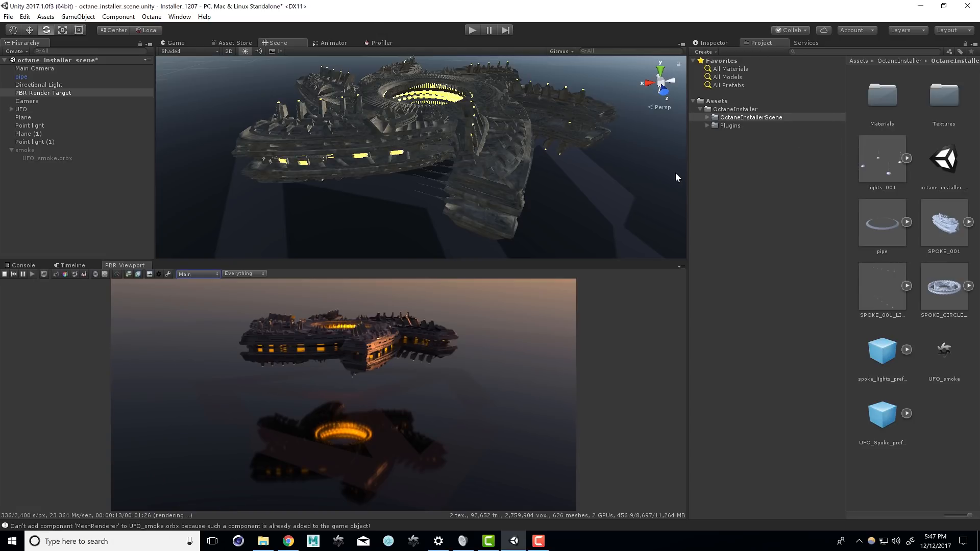
{"action": "left_click_drag", "start_coordinate": [686, 175], "coordinate": [526, 176]}
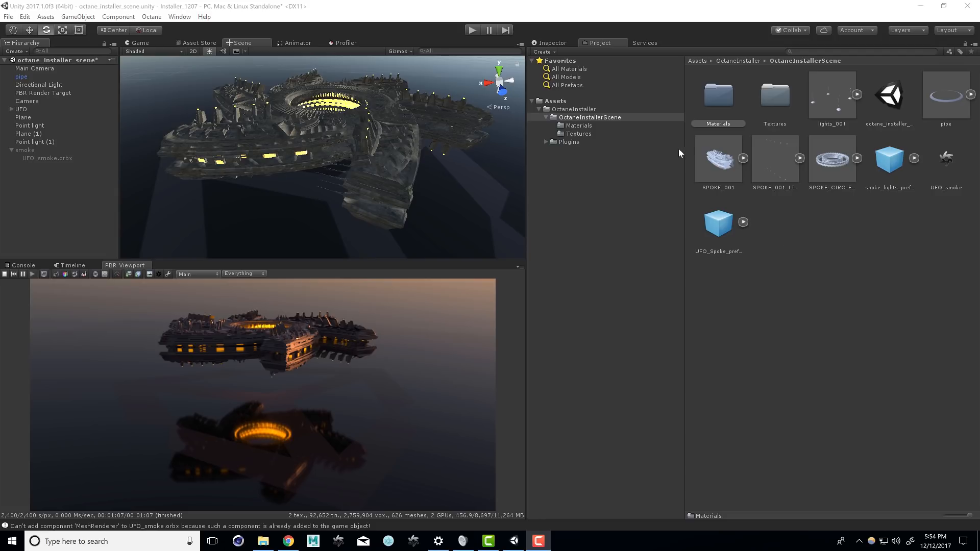
Create a material named test in the OctaneInstallerScene folder and assign it to the ground plane below the UFO
{"action": "right_click", "coordinate": [790, 262]}
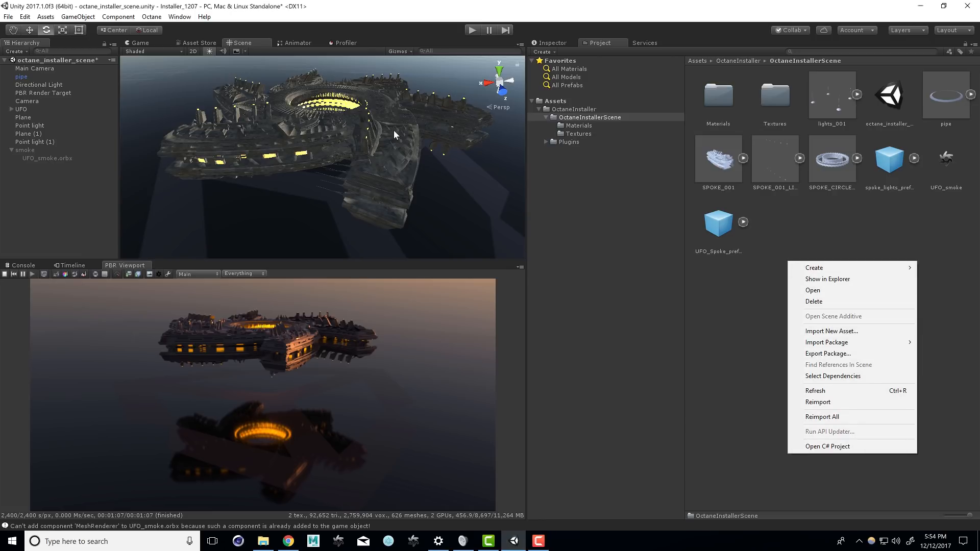
{"action": "mouse_move", "coordinate": [808, 271]}
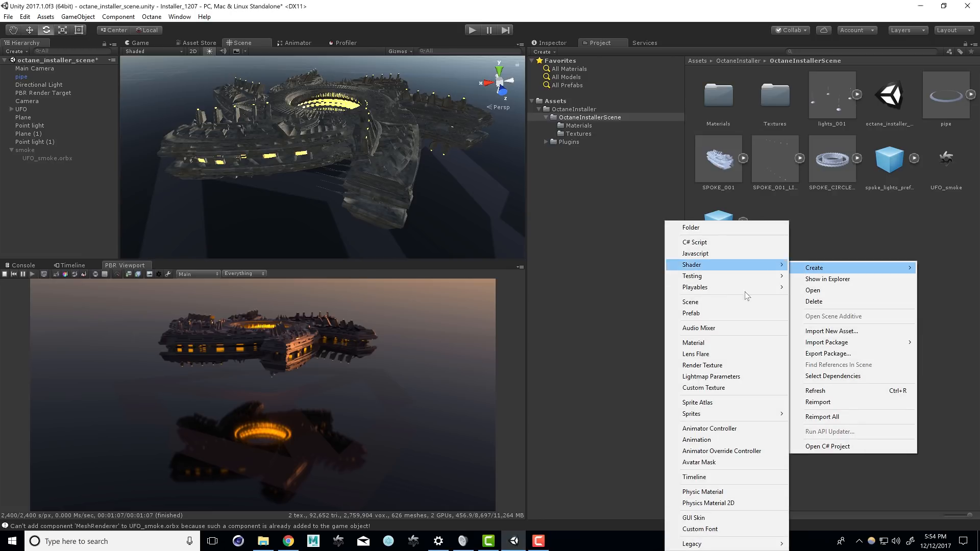
{"action": "left_click", "coordinate": [715, 343]}
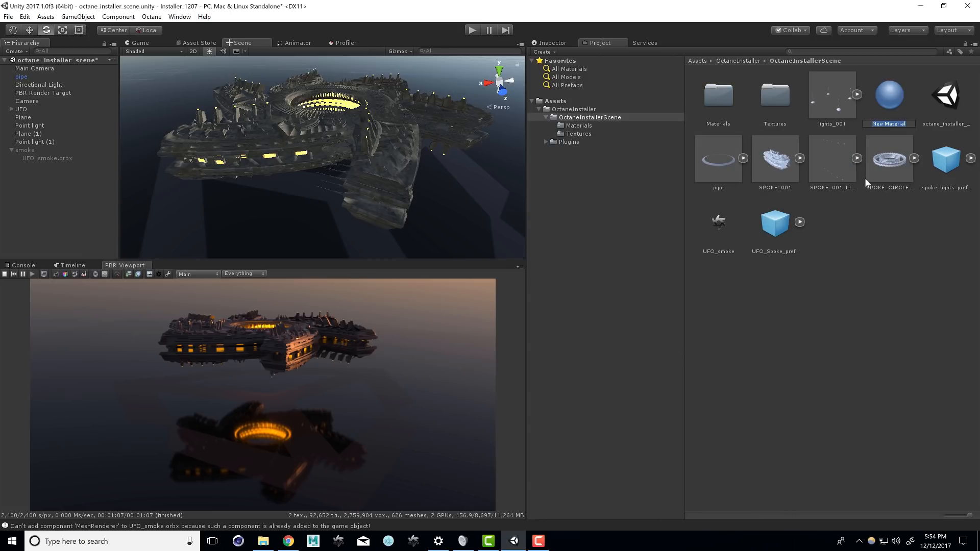
{"action": "type", "text": "test"}
{"action": "key", "text": "Return"}
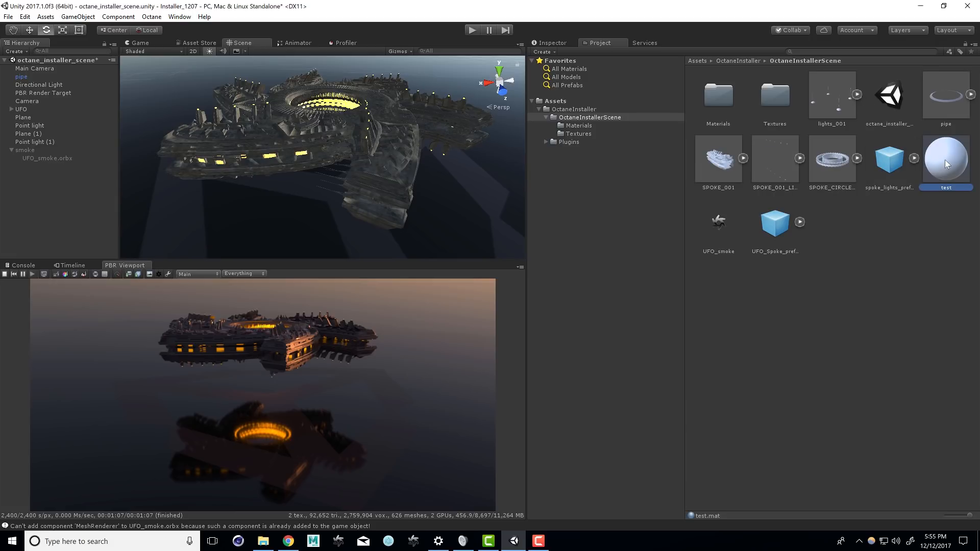
{"action": "left_click_drag", "start_coordinate": [945, 160], "coordinate": [468, 192]}
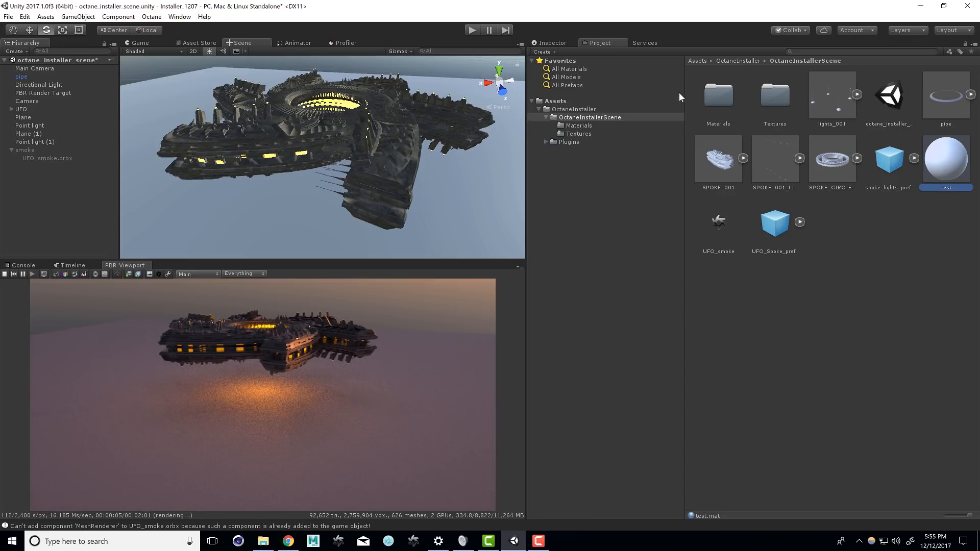
Set the test material's shader to Standard (Specular setup)
{"action": "left_click", "coordinate": [556, 43]}
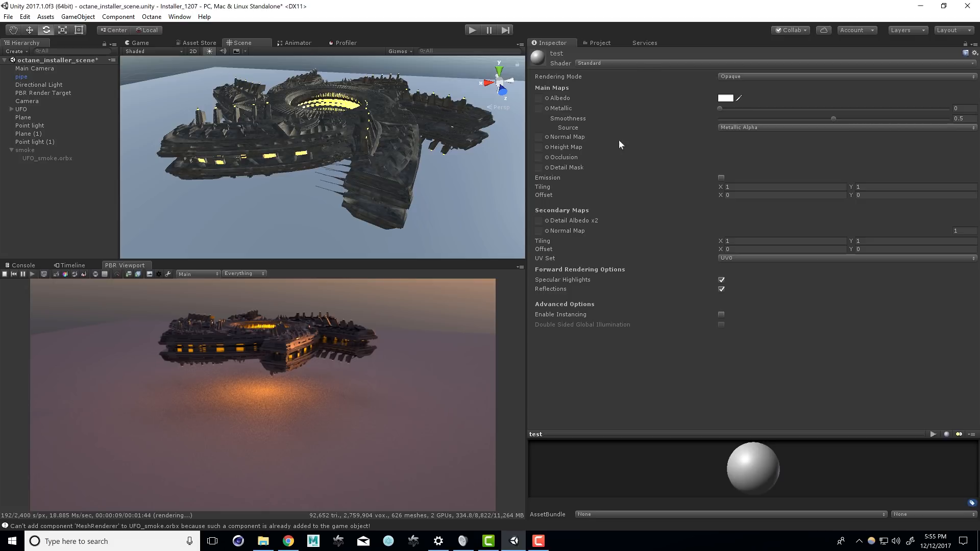
{"action": "left_click", "coordinate": [644, 62]}
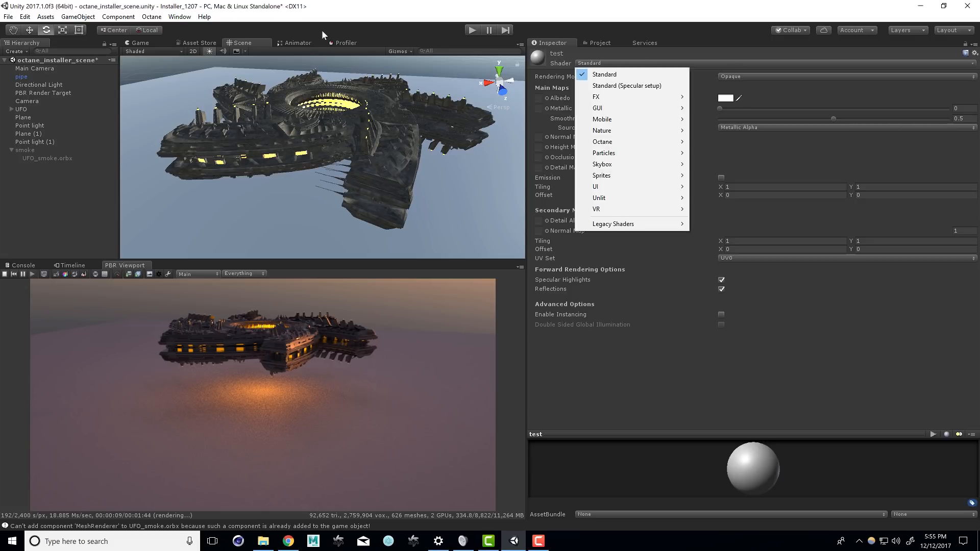
{"action": "left_click", "coordinate": [633, 85]}
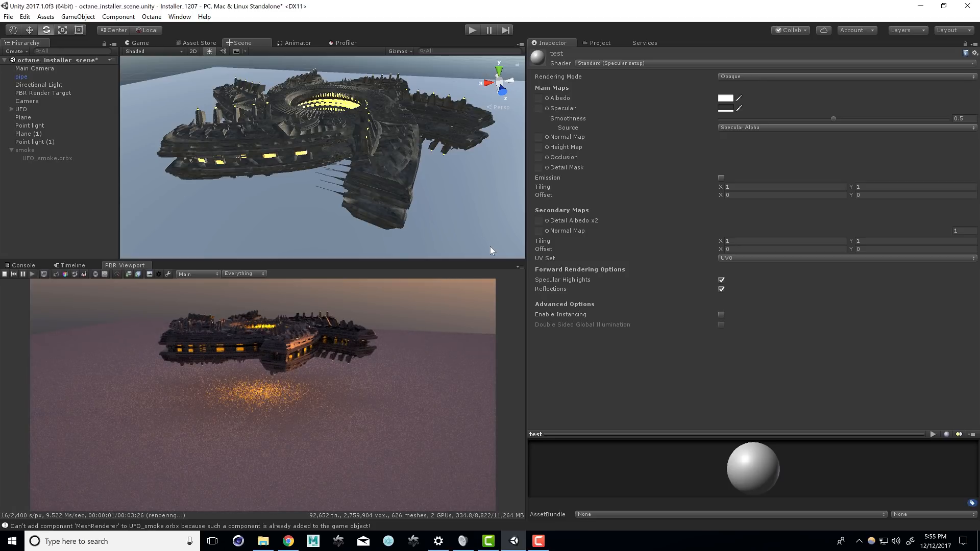
Assign a CLAYS_DIFFUSE texture to the test material's Albedo map
{"action": "left_click", "coordinate": [547, 98]}
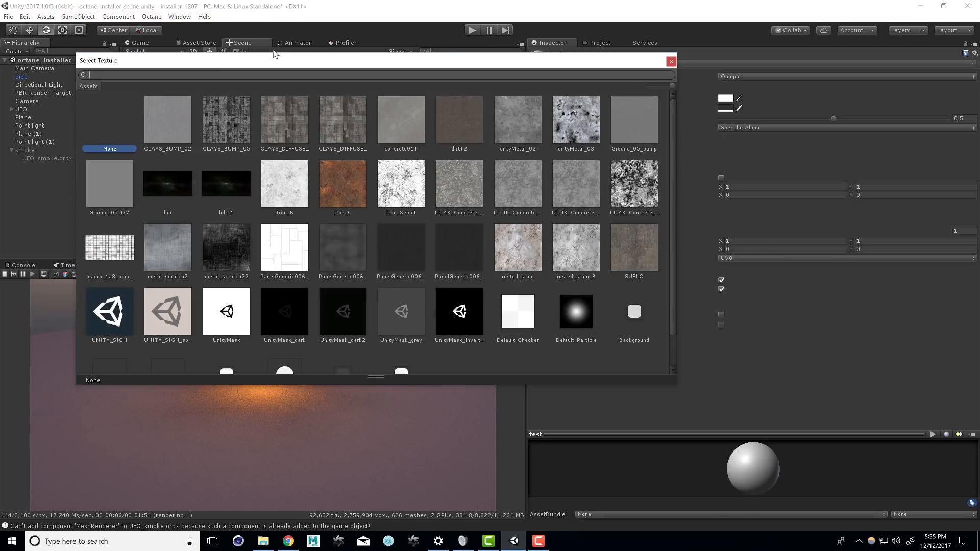
{"action": "double_click", "coordinate": [354, 126]}
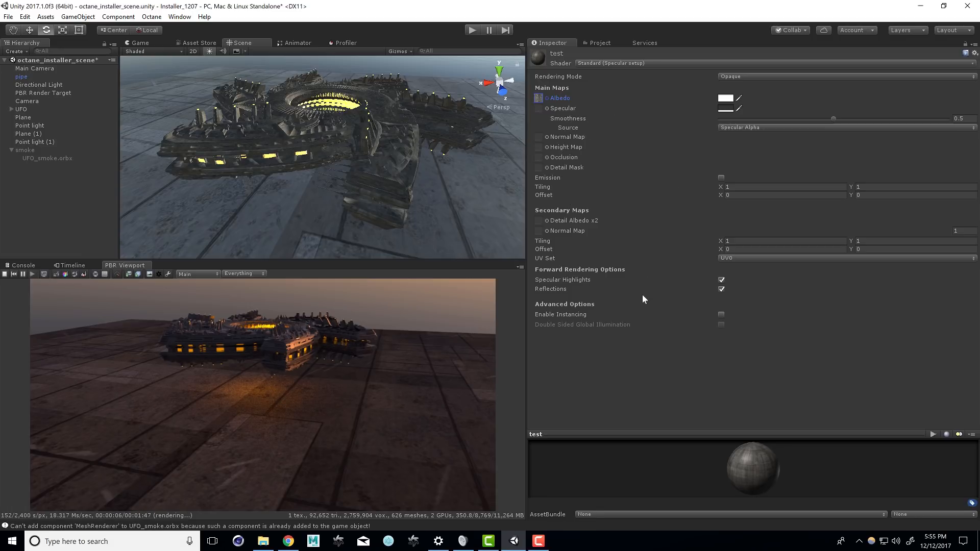
Switch the test material's shader to Octane/PBR Override and set its Unity display texture to CLAYS_DIFFUSE_01
{"action": "left_click", "coordinate": [662, 63]}
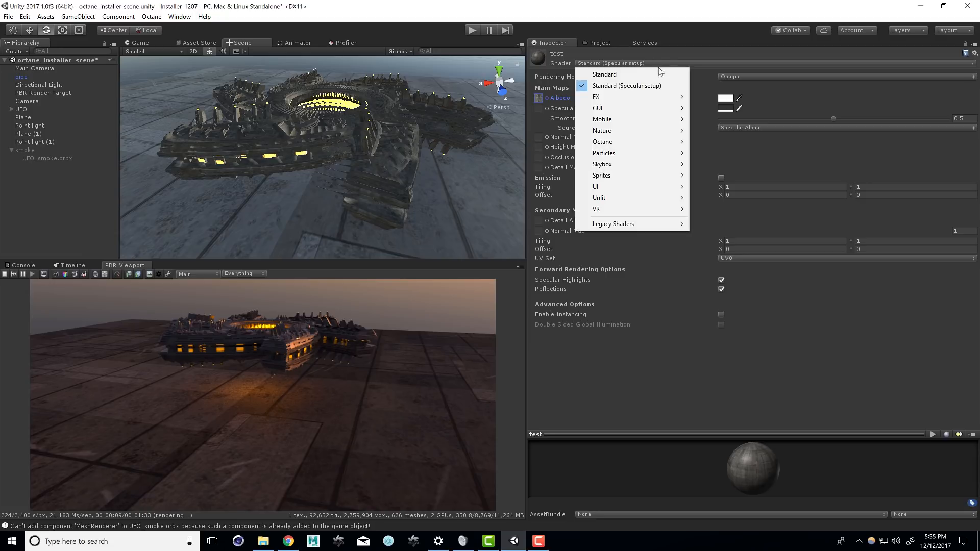
{"action": "mouse_move", "coordinate": [634, 141]}
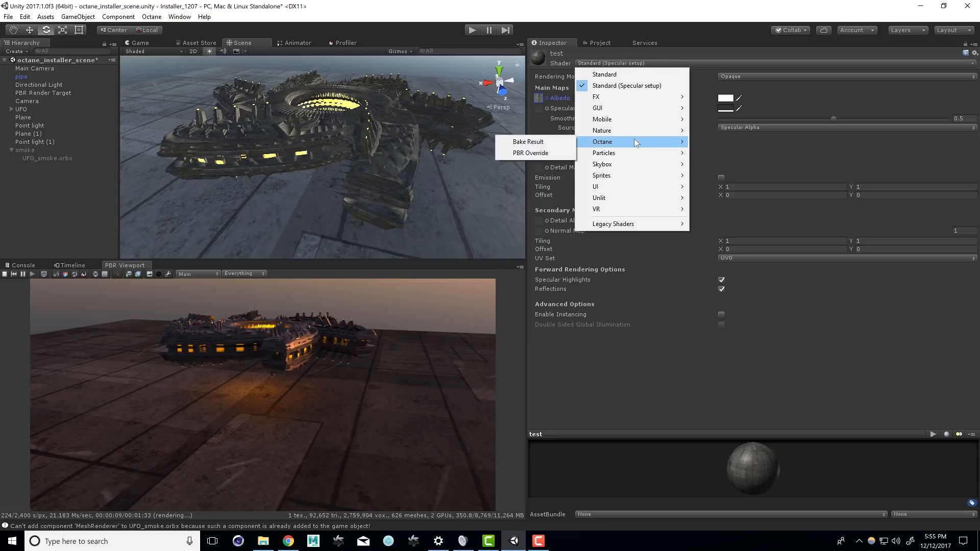
{"action": "left_click", "coordinate": [561, 156]}
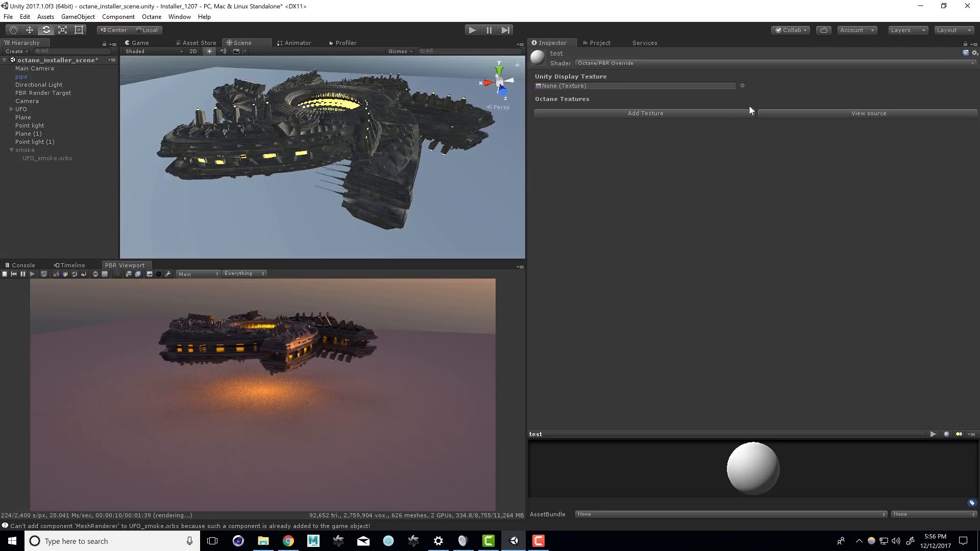
{"action": "left_click", "coordinate": [742, 86]}
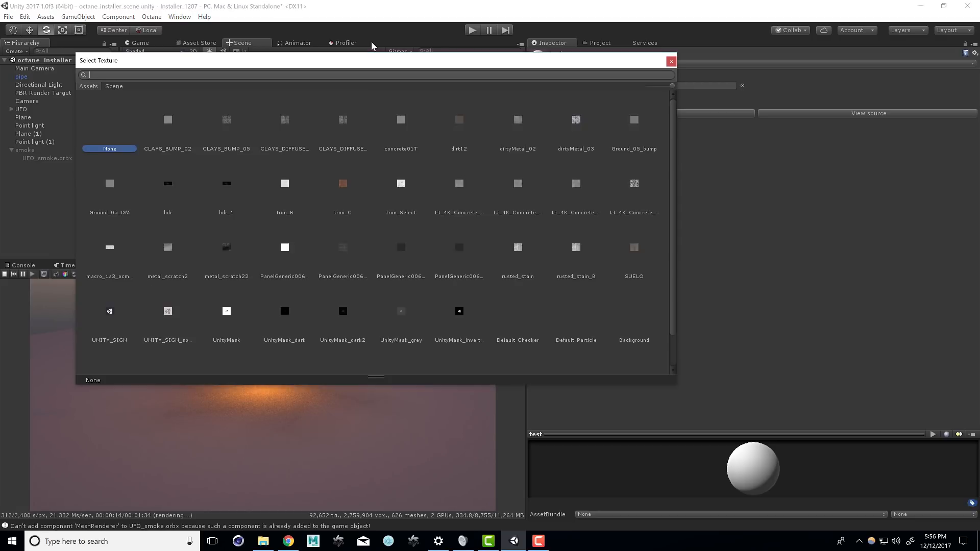
{"action": "double_click", "coordinate": [290, 134]}
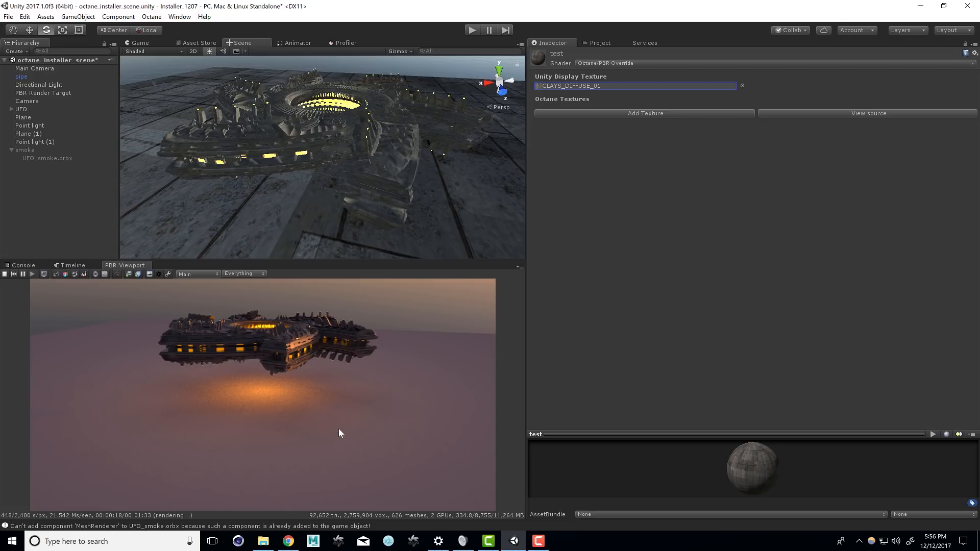
Add three Octane texture slots to the test material
{"action": "left_click", "coordinate": [652, 112]}
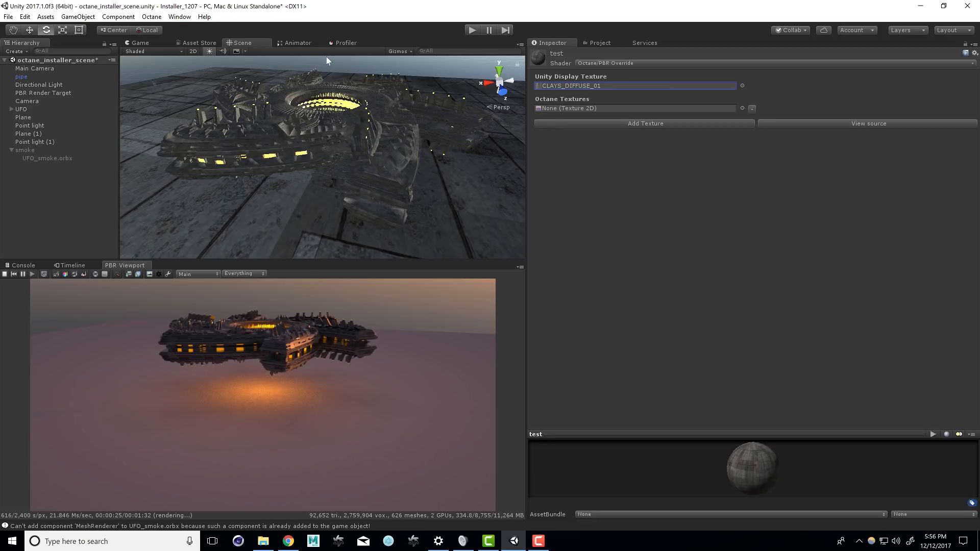
{"action": "left_click", "coordinate": [651, 123]}
{"action": "left_click", "coordinate": [649, 132]}
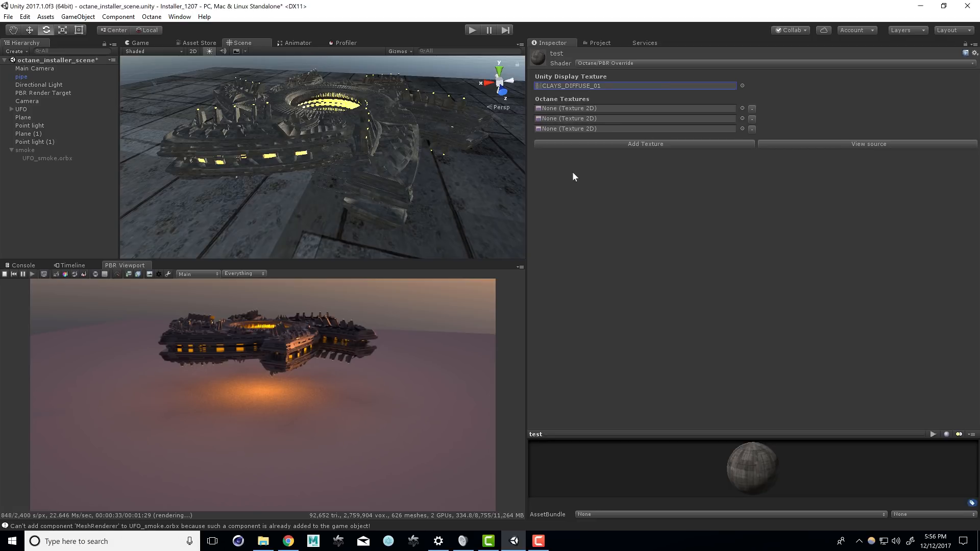
Fill the three Octane texture slots, in order, with CLAYS_DIFFUSE_01, dirtyMetal_03 and metal_scratch22
{"action": "left_click", "coordinate": [742, 108]}
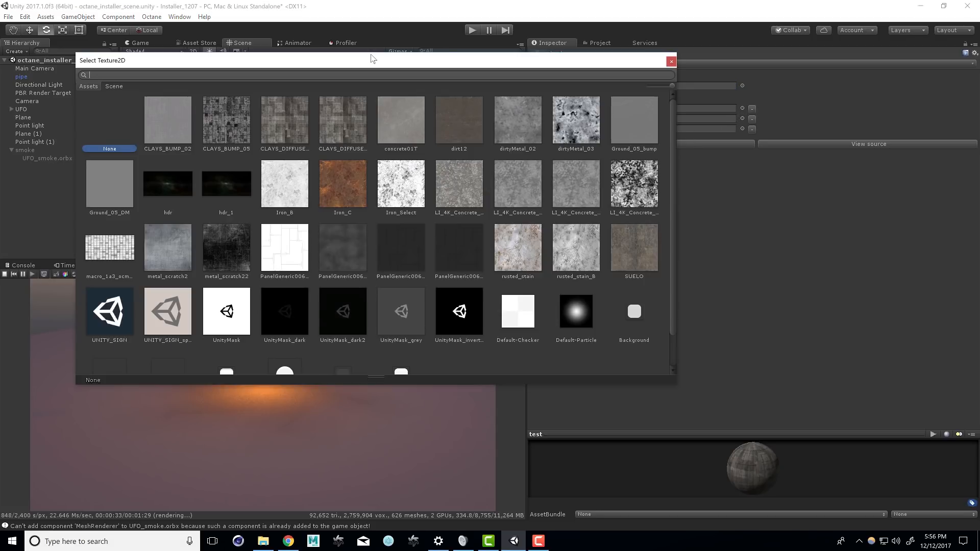
{"action": "left_click", "coordinate": [299, 118]}
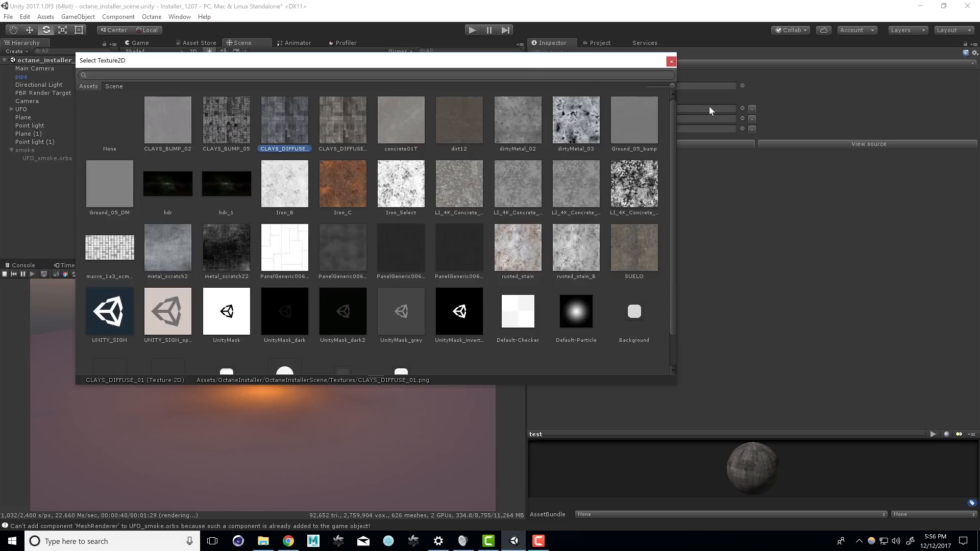
{"action": "left_click", "coordinate": [742, 119]}
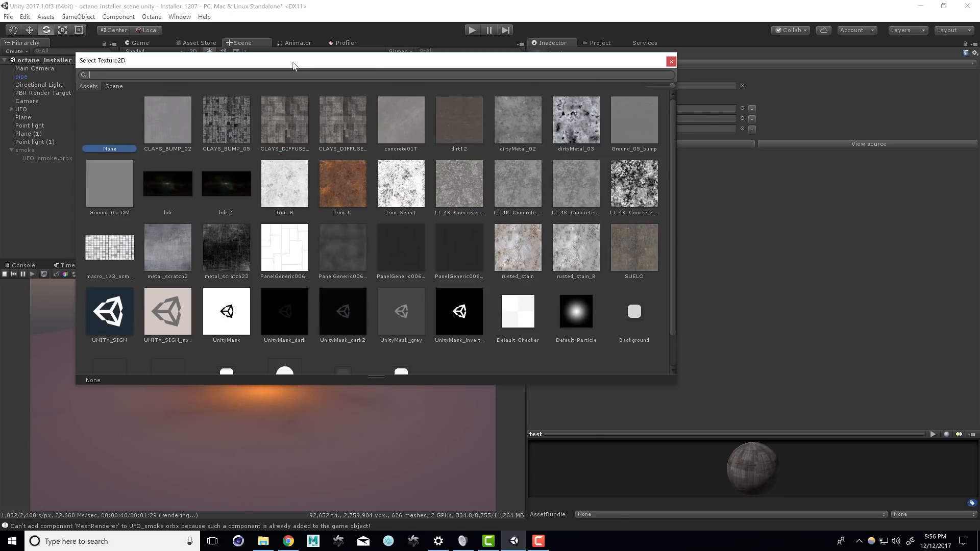
{"action": "left_click_drag", "start_coordinate": [600, 69], "coordinate": [444, 65]}
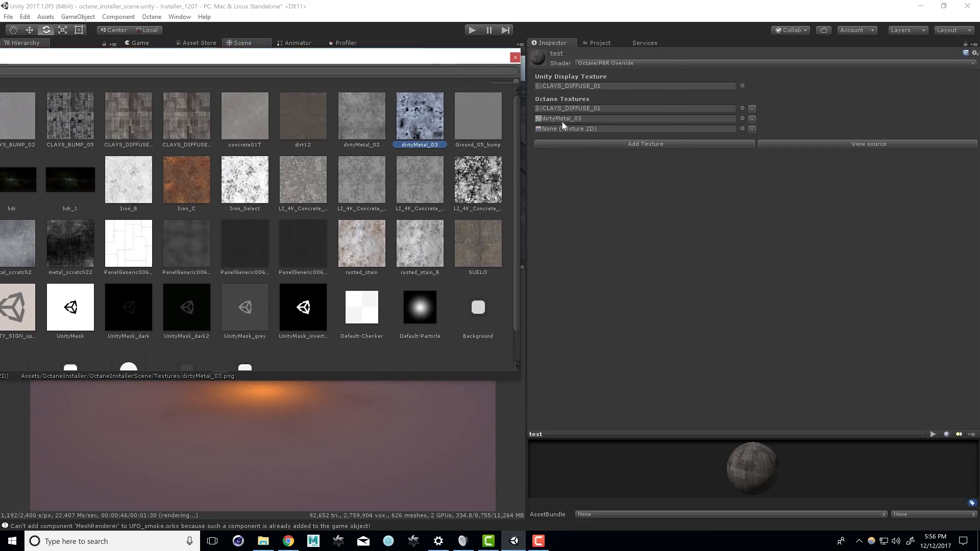
{"action": "left_click", "coordinate": [741, 129]}
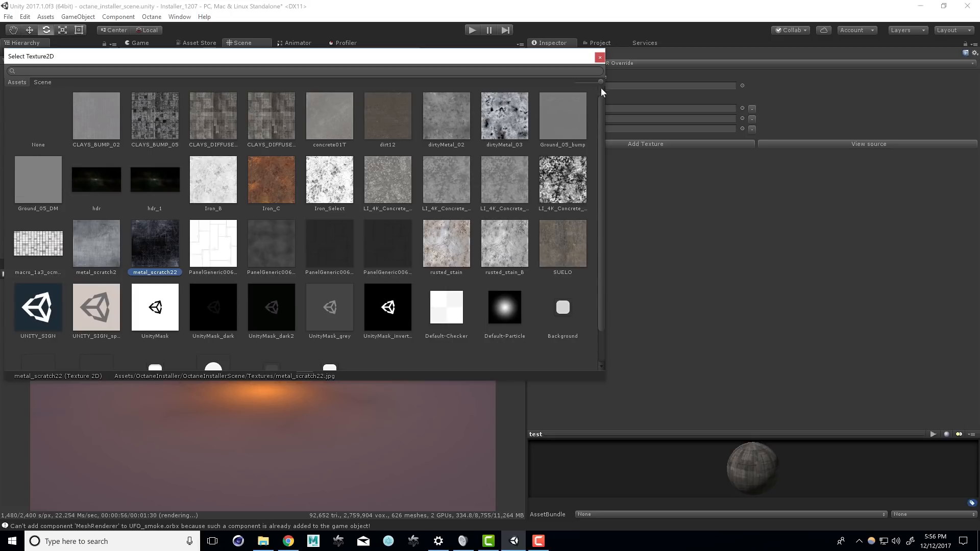
{"action": "left_click", "coordinate": [599, 57]}
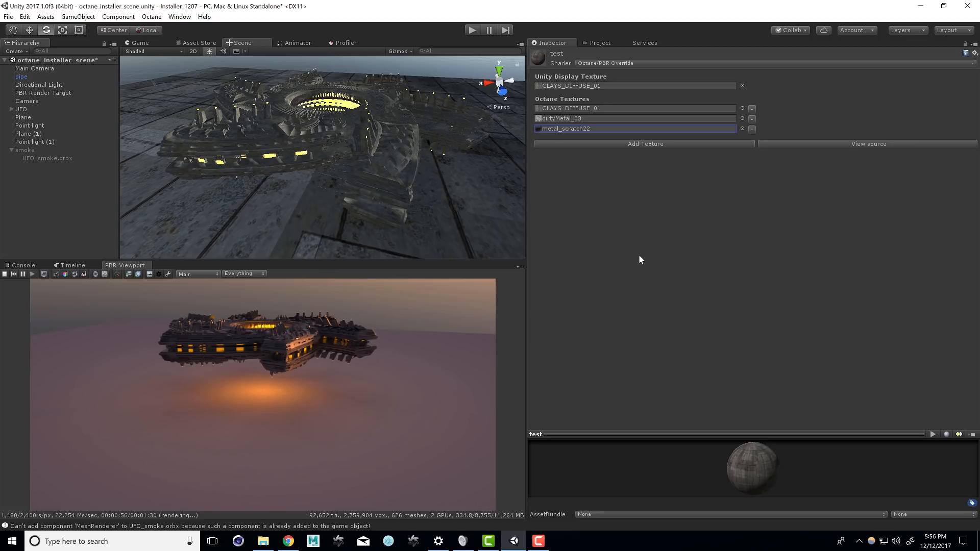
Open the test material's source node graph in Octane, reposition and enlarge its window, and bring the UFO into the render view
{"action": "left_click", "coordinate": [815, 144]}
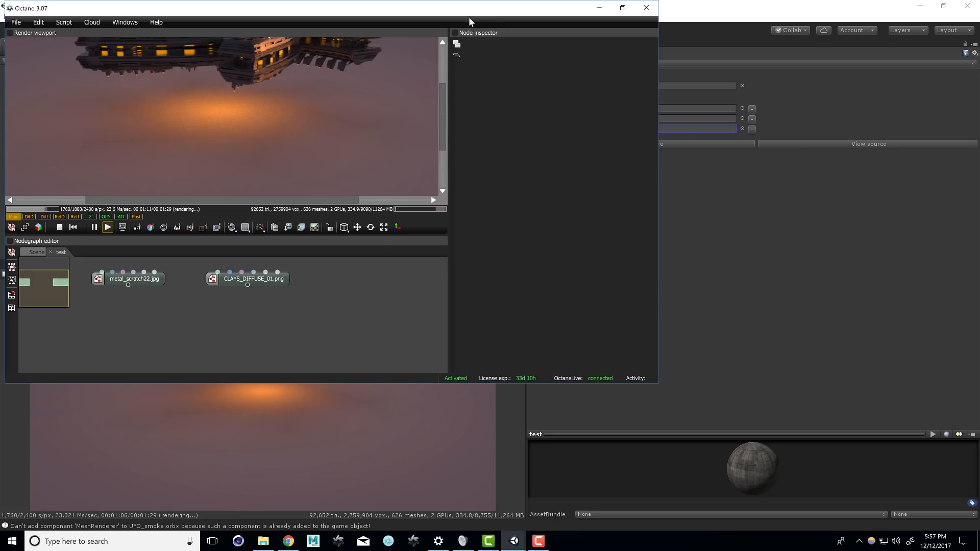
{"action": "left_click_drag", "start_coordinate": [468, 19], "coordinate": [675, 76]}
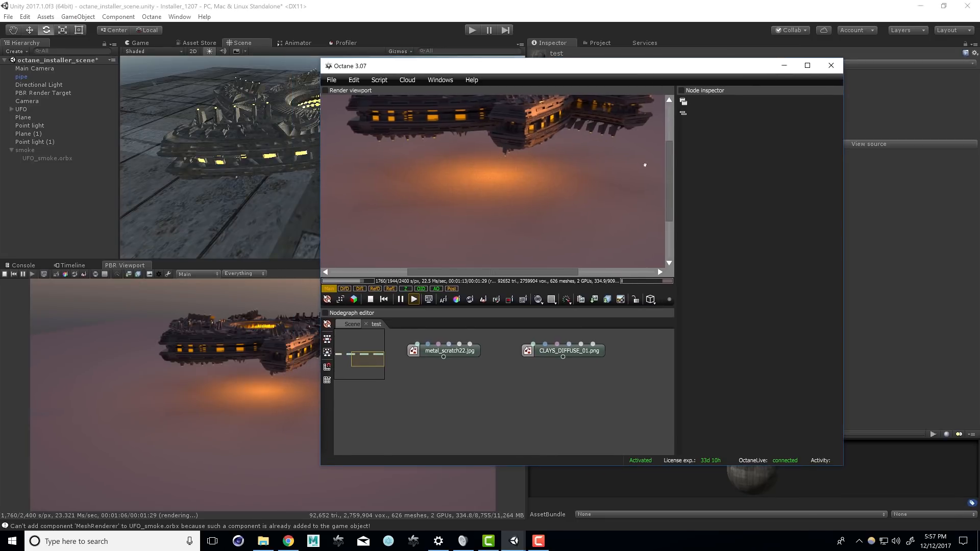
{"action": "left_click_drag", "start_coordinate": [672, 175], "coordinate": [671, 149]}
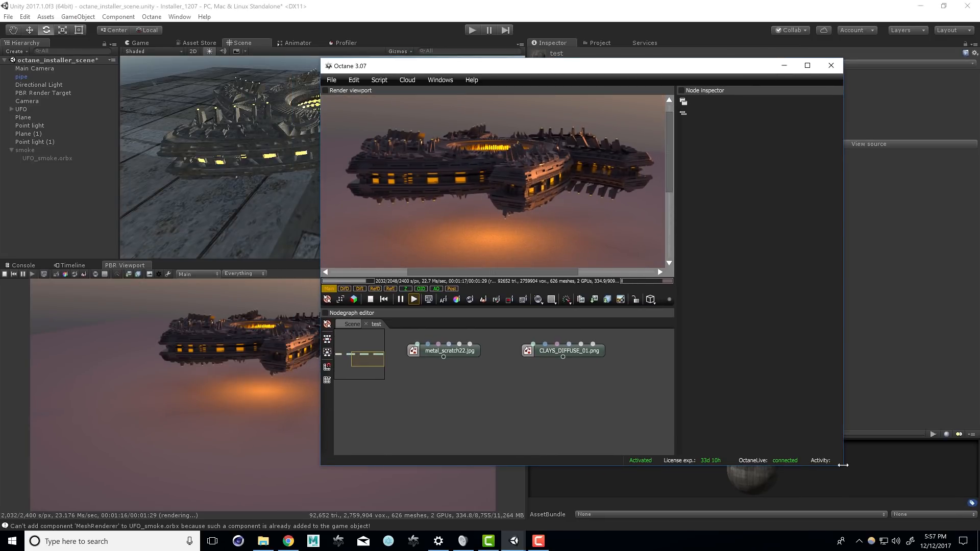
{"action": "left_click_drag", "start_coordinate": [843, 465], "coordinate": [896, 477]}
Place the Material out node below the row of texture nodes, leaving space between them for another node
{"action": "scroll", "coordinate": [464, 421], "scroll_direction": "down", "scroll_amount": 4}
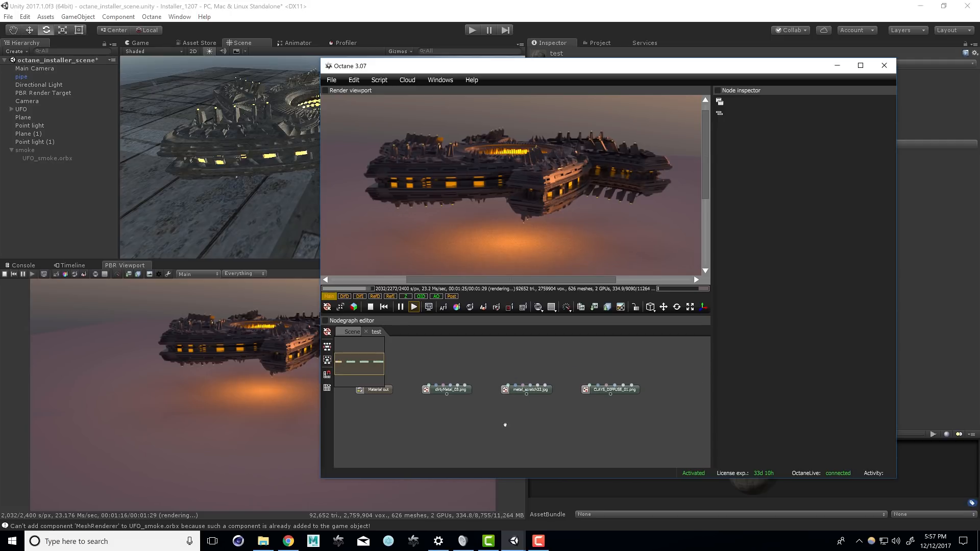
{"action": "middle_click_drag", "start_coordinate": [499, 422], "coordinate": [527, 422]}
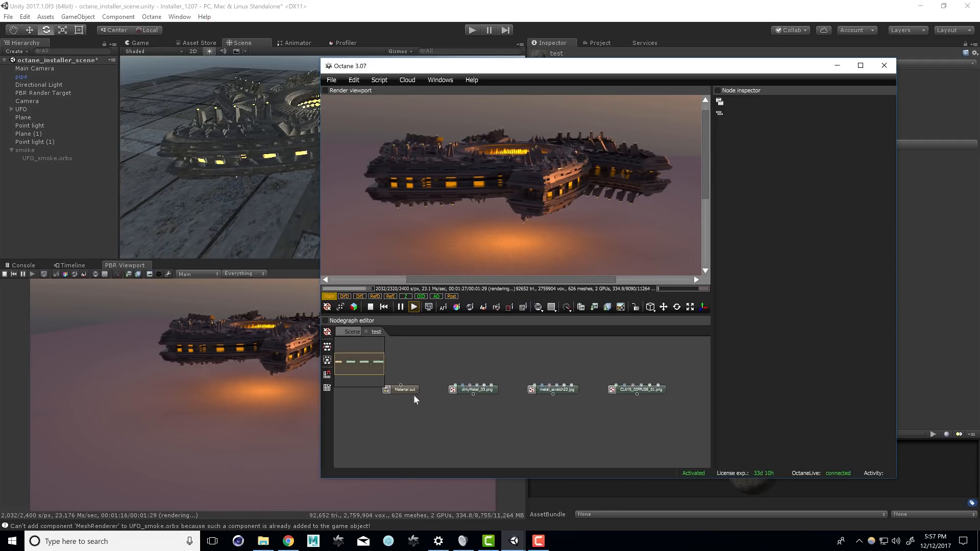
{"action": "left_click_drag", "start_coordinate": [414, 392], "coordinate": [531, 438]}
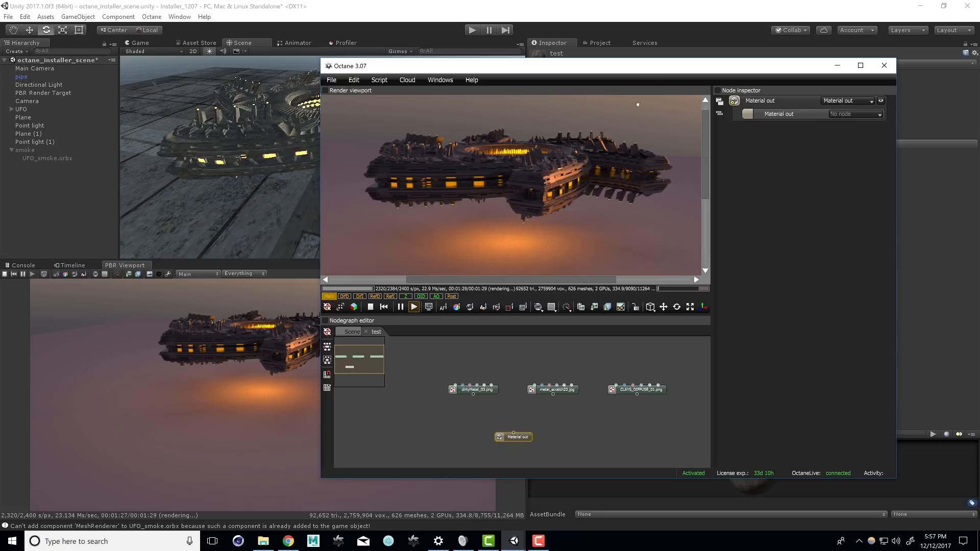
{"action": "mouse_move", "coordinate": [641, 74]}
{"action": "left_mouse_down"}
{"action": "mouse_move", "coordinate": [250, 77]}
{"action": "mouse_move", "coordinate": [628, 63]}
{"action": "left_mouse_up"}
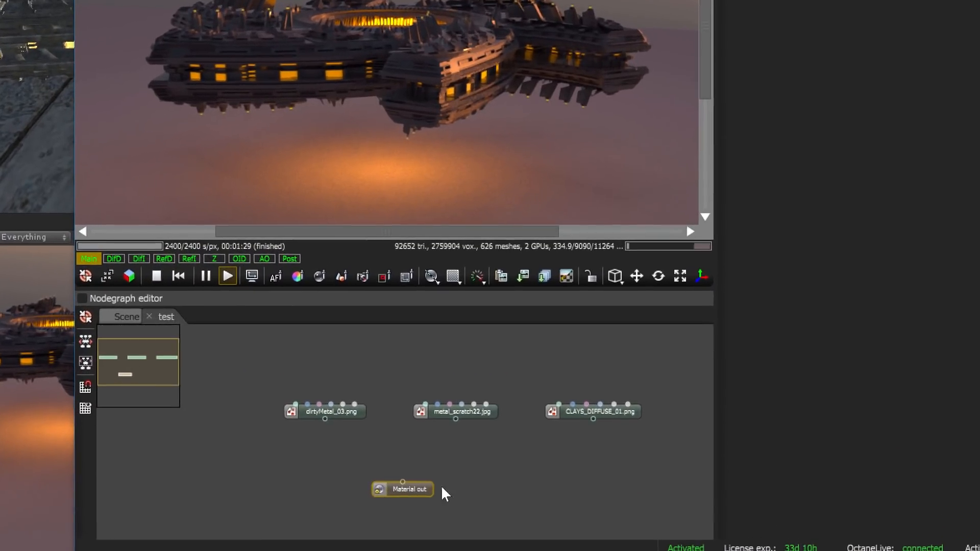
{"action": "scroll", "coordinate": [482, 474], "scroll_direction": "up", "scroll_amount": 2}
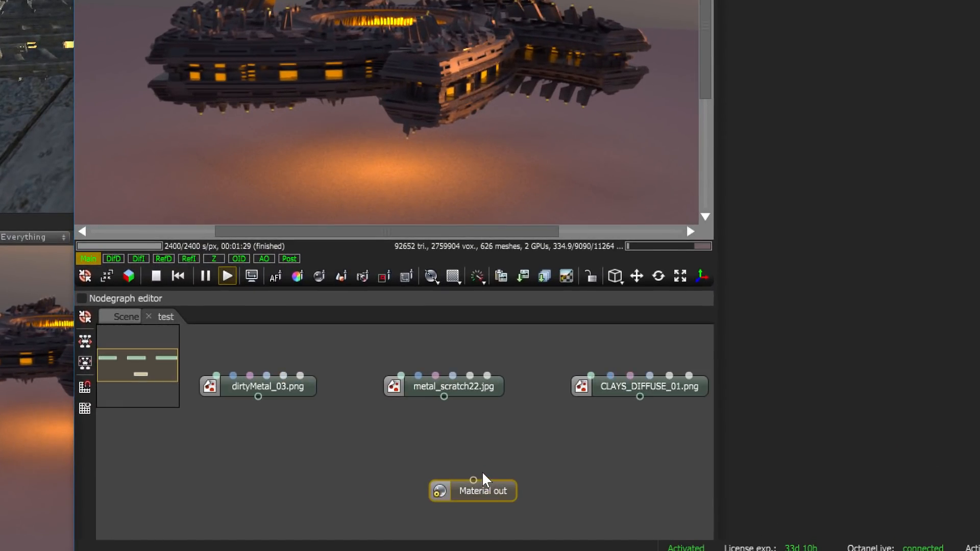
{"action": "left_click_drag", "start_coordinate": [507, 449], "coordinate": [452, 452]}
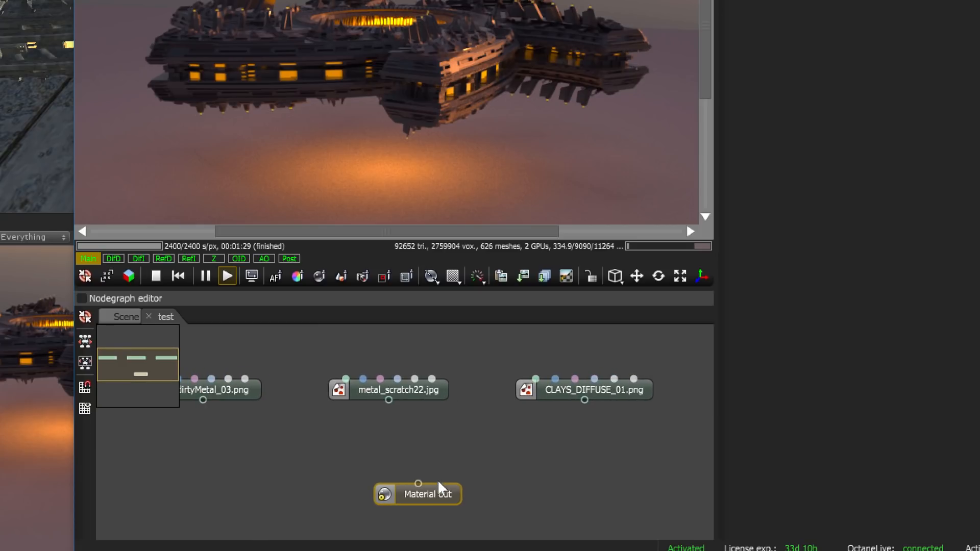
{"action": "left_click_drag", "start_coordinate": [437, 494], "coordinate": [424, 504]}
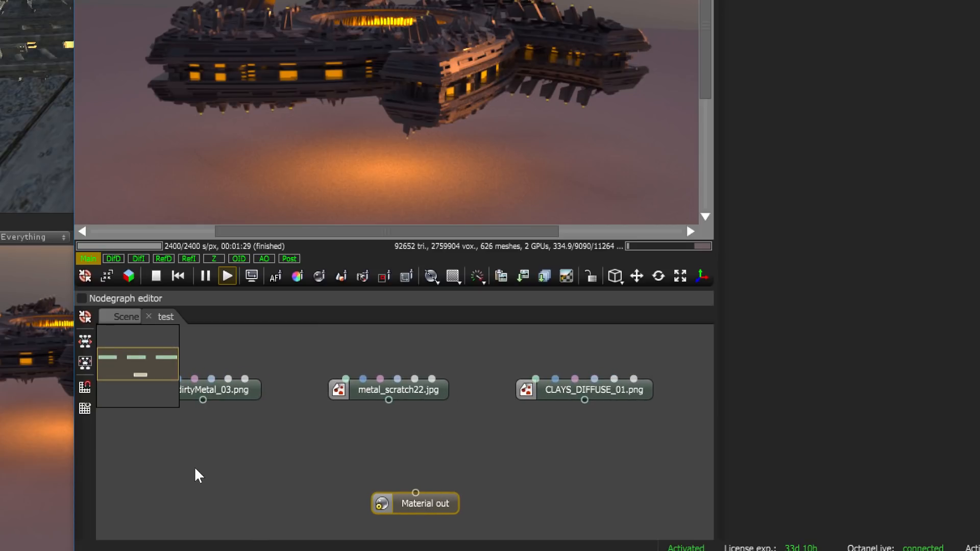
Add a Glossy material node between the textures and the output, and connect it to Material out
{"action": "right_click", "coordinate": [446, 440]}
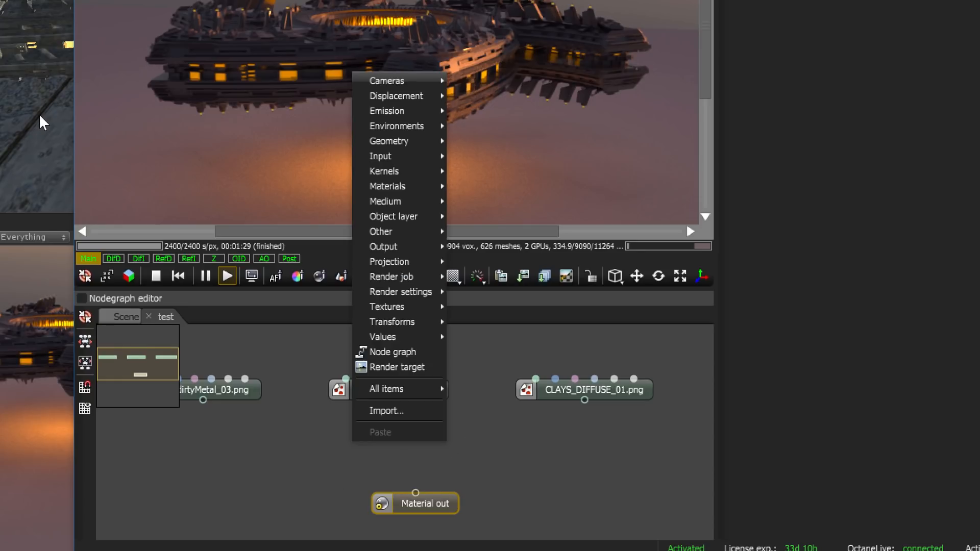
{"action": "mouse_move", "coordinate": [411, 188]}
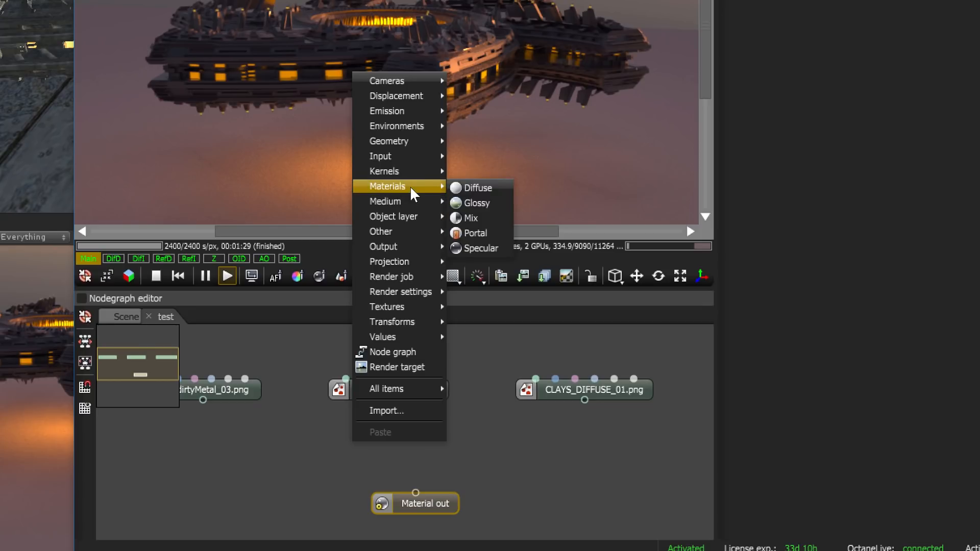
{"action": "left_click", "coordinate": [472, 203]}
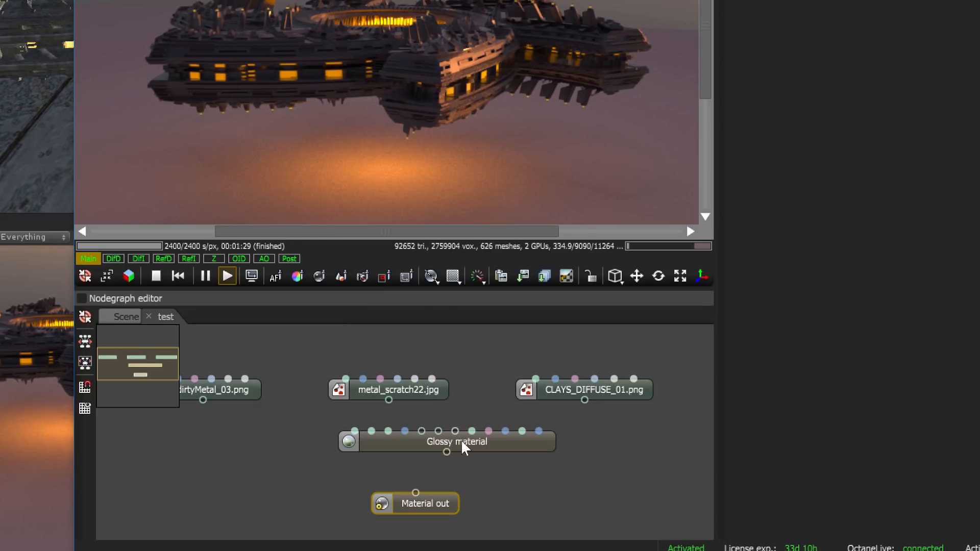
{"action": "left_click_drag", "start_coordinate": [461, 440], "coordinate": [413, 446]}
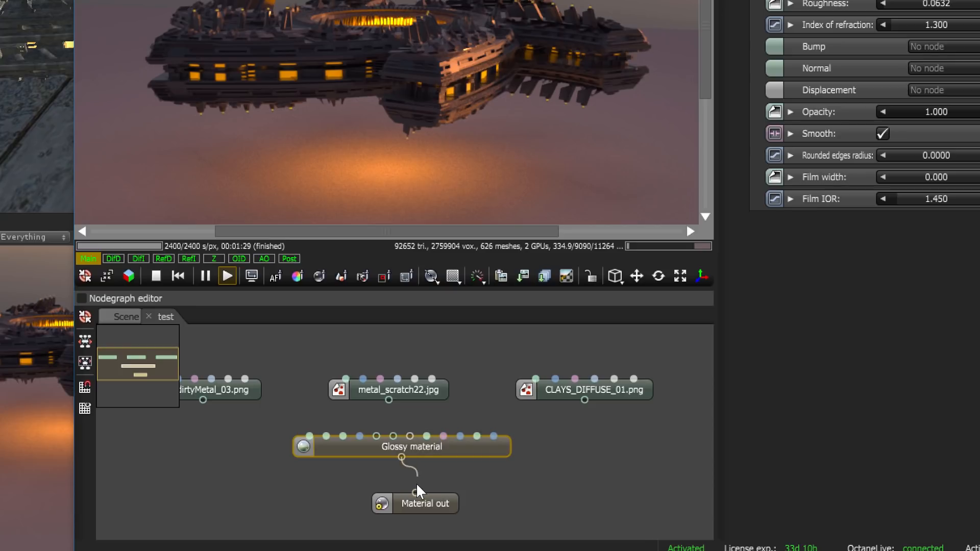
{"action": "left_click_drag", "start_coordinate": [417, 491], "coordinate": [405, 503]}
{"action": "left_click_drag", "start_coordinate": [451, 449], "coordinate": [464, 453]}
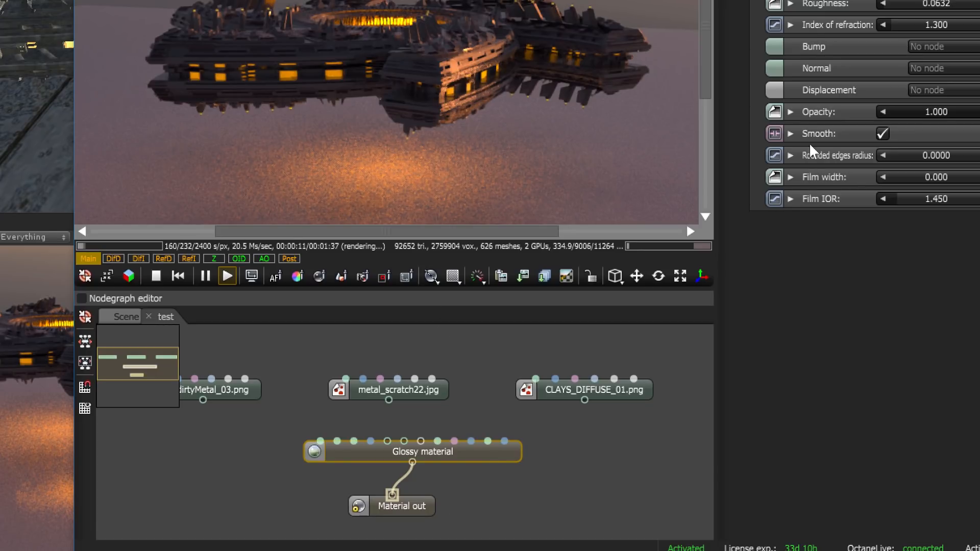
Set the glossy material's diffuse color to RGB 0.236, 0.236, 0.159 and its specular to 0.469
{"action": "scroll", "coordinate": [797, 3], "scroll_direction": "up", "scroll_amount": 1}
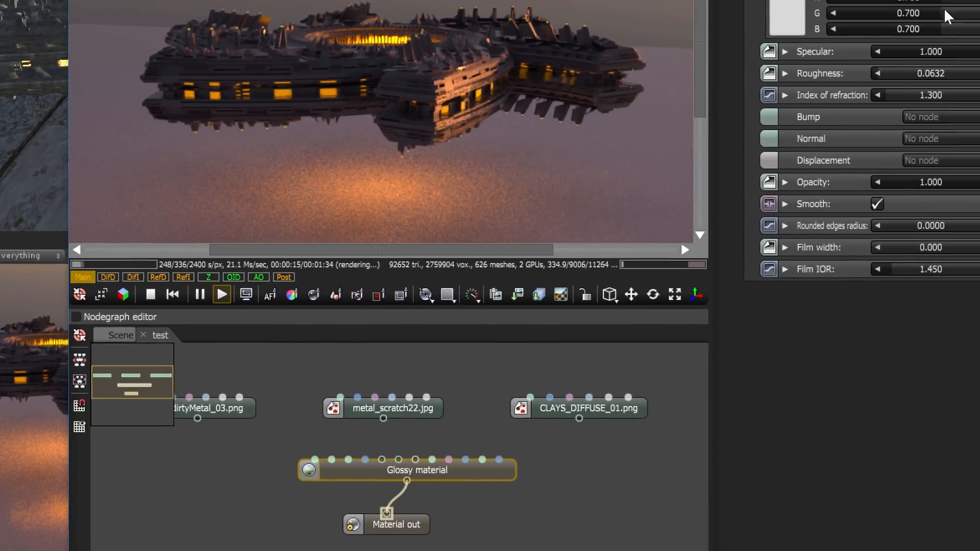
{"action": "left_click_drag", "start_coordinate": [917, 68], "coordinate": [830, 95]}
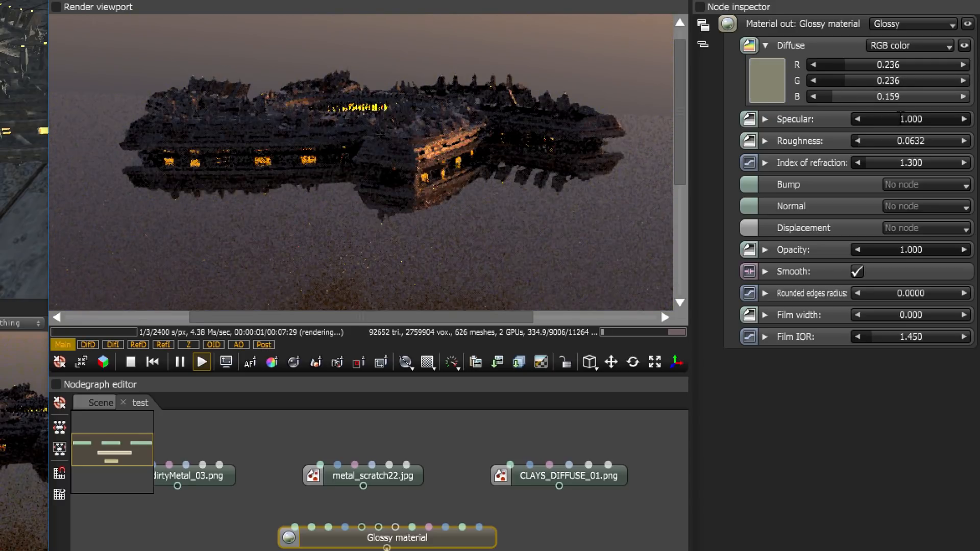
{"action": "left_click", "coordinate": [909, 121]}
{"action": "left_click_drag", "start_coordinate": [907, 121], "coordinate": [906, 121]}
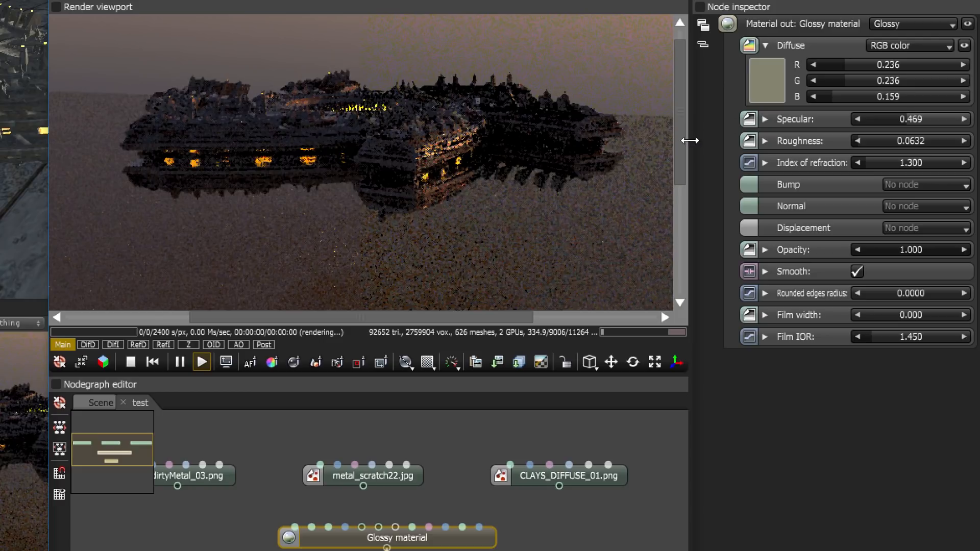
Set the glossy material's roughness to 0.280 and its index of refraction to 1.260
{"action": "left_click_drag", "start_coordinate": [685, 157], "coordinate": [684, 232]}
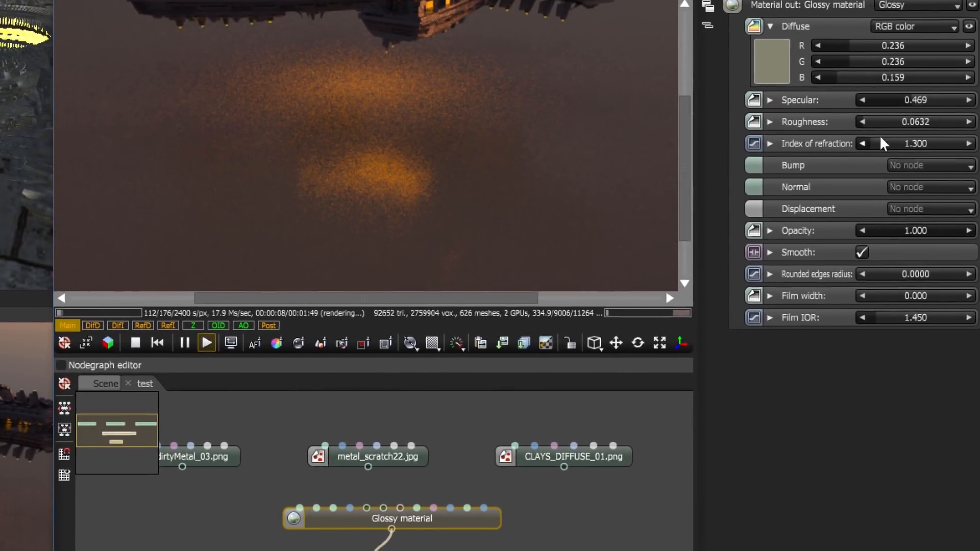
{"action": "left_click_drag", "start_coordinate": [873, 124], "coordinate": [872, 124]}
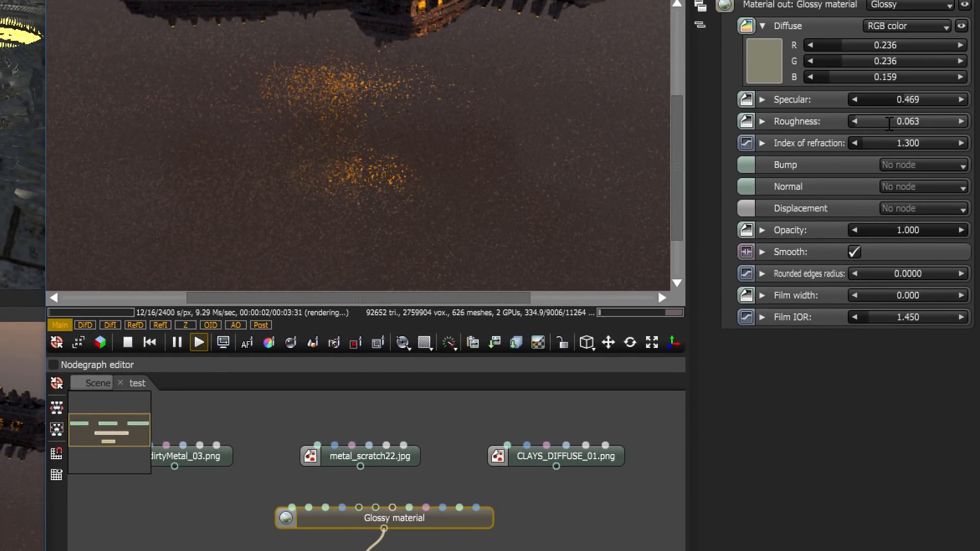
{"action": "mouse_move", "coordinate": [865, 125]}
{"action": "left_mouse_down"}
{"action": "mouse_move", "coordinate": [893, 124]}
{"action": "mouse_move", "coordinate": [881, 126]}
{"action": "left_mouse_up"}
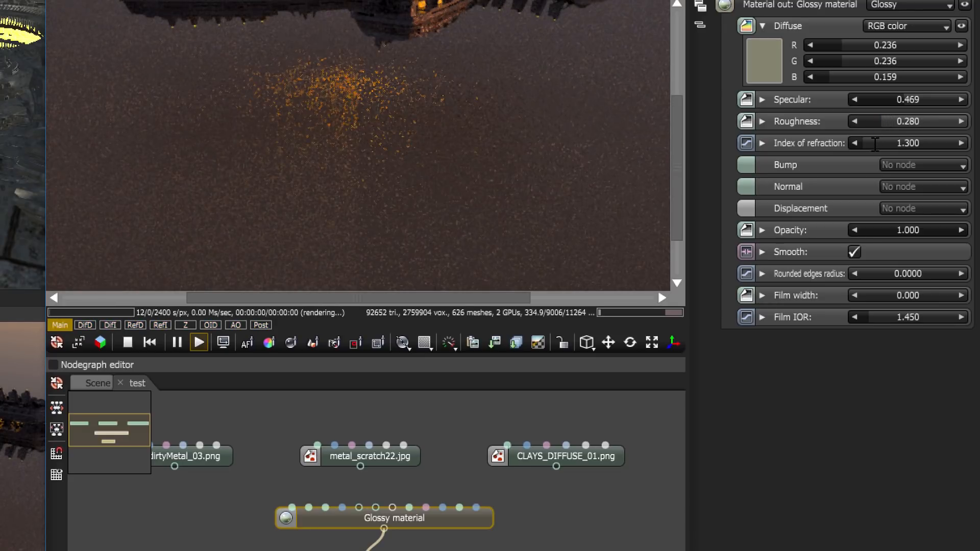
{"action": "left_click", "coordinate": [879, 145]}
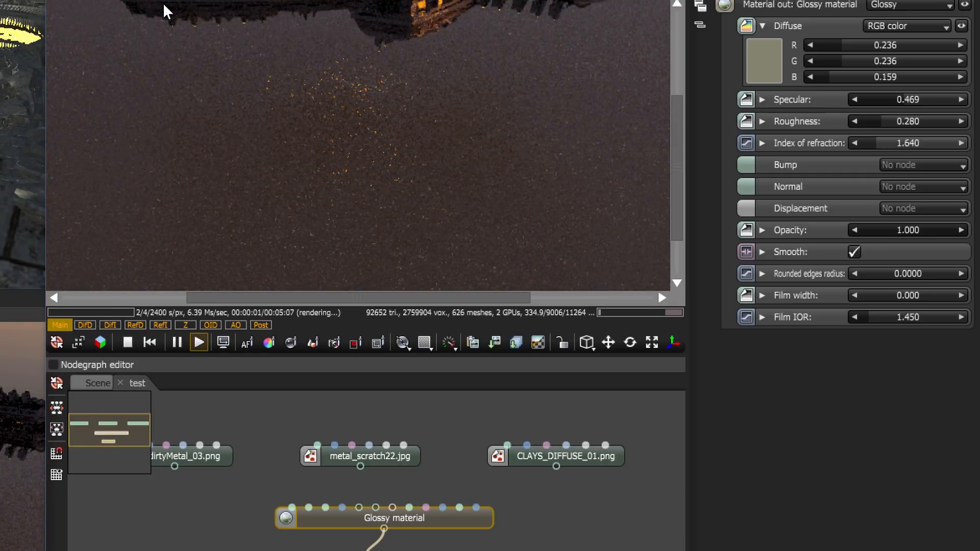
{"action": "left_click_drag", "start_coordinate": [870, 142], "coordinate": [860, 145]}
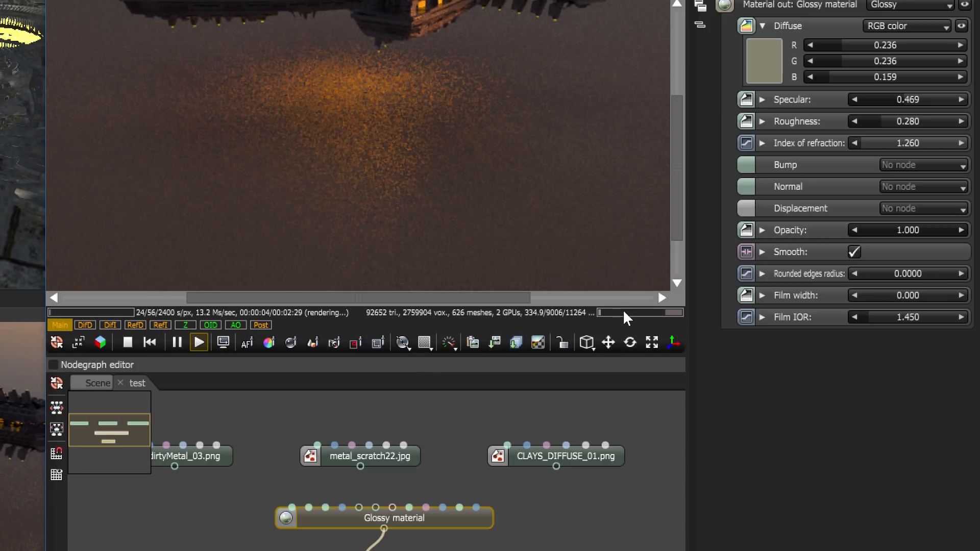
Move the dirtyMetal_03 and metal_scratch22 texture nodes above the Glossy material, and connect dirtyMetal_03.png to its diffuse input
{"action": "left_click_drag", "start_coordinate": [219, 459], "coordinate": [273, 465]}
{"action": "left_click_drag", "start_coordinate": [354, 460], "coordinate": [392, 443]}
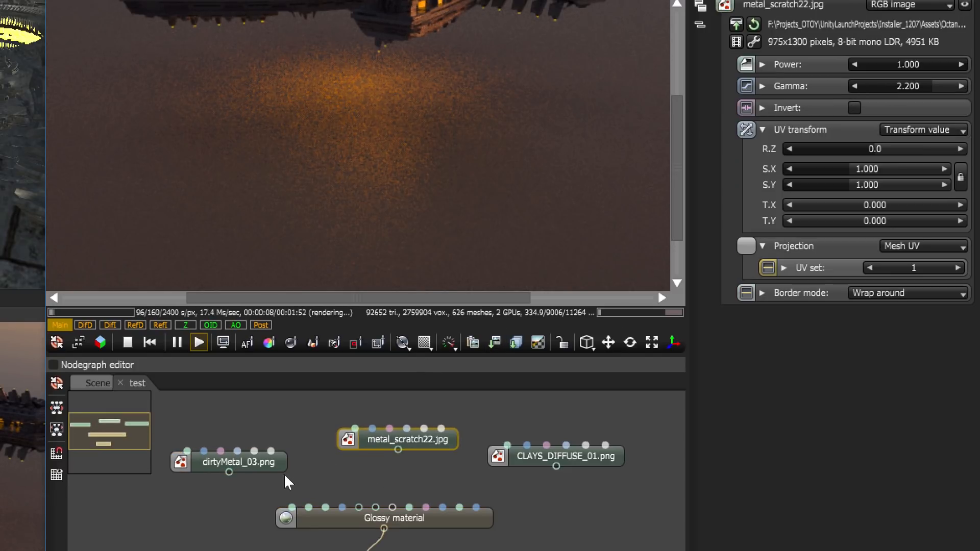
{"action": "left_click_drag", "start_coordinate": [278, 469], "coordinate": [292, 507]}
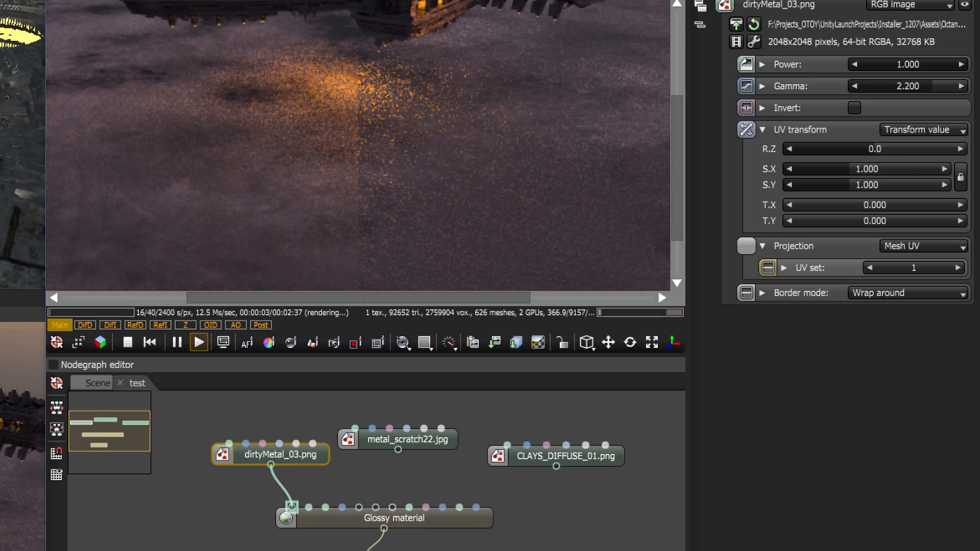
Connect metal_scratch22.jpg to the Glossy material's bump input and reduce the texture's power to 0.427
{"action": "left_click_drag", "start_coordinate": [423, 439], "coordinate": [358, 507]}
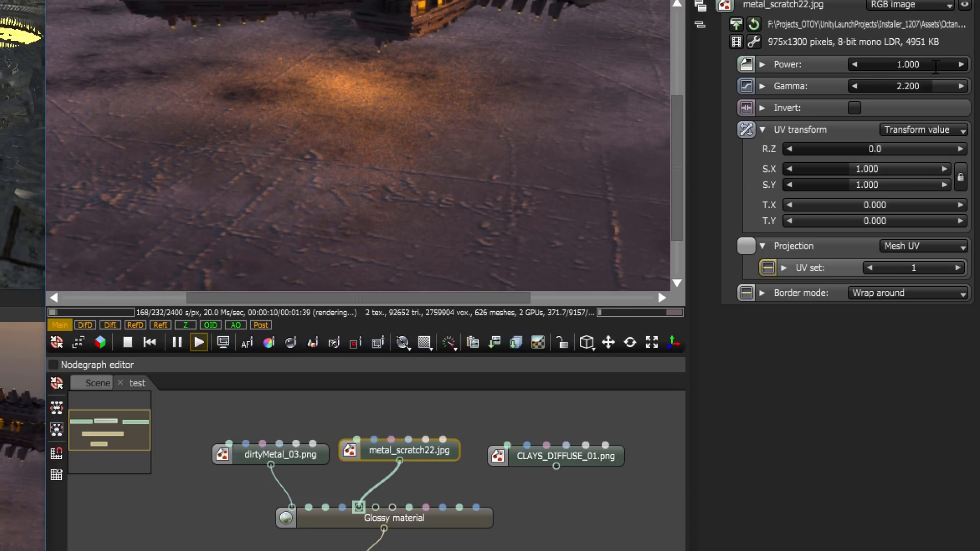
{"action": "left_click_drag", "start_coordinate": [935, 66], "coordinate": [898, 75]}
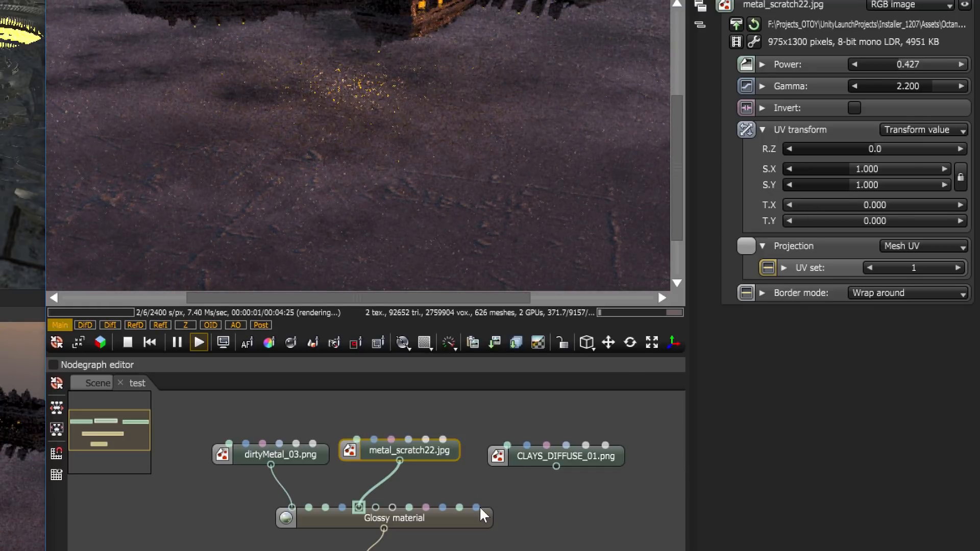
Rearrange the nodes so CLAYS_DIFFUSE_01.png sits between the other two textures, and connect it to the Glossy material's roughness input
{"action": "left_click", "coordinate": [489, 526]}
{"action": "left_click_drag", "start_coordinate": [540, 462], "coordinate": [347, 435]}
{"action": "left_click_drag", "start_coordinate": [423, 456], "coordinate": [502, 451]}
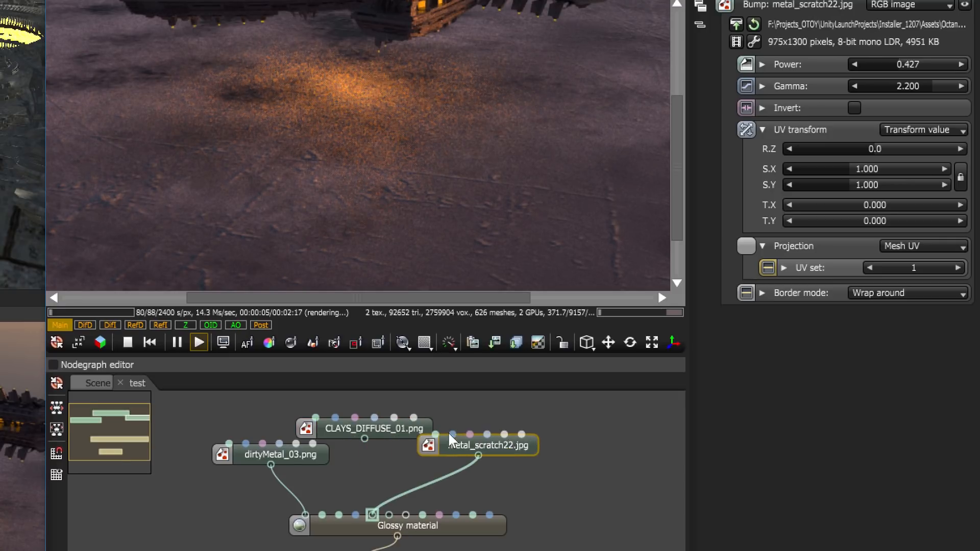
{"action": "left_click_drag", "start_coordinate": [364, 439], "coordinate": [342, 524]}
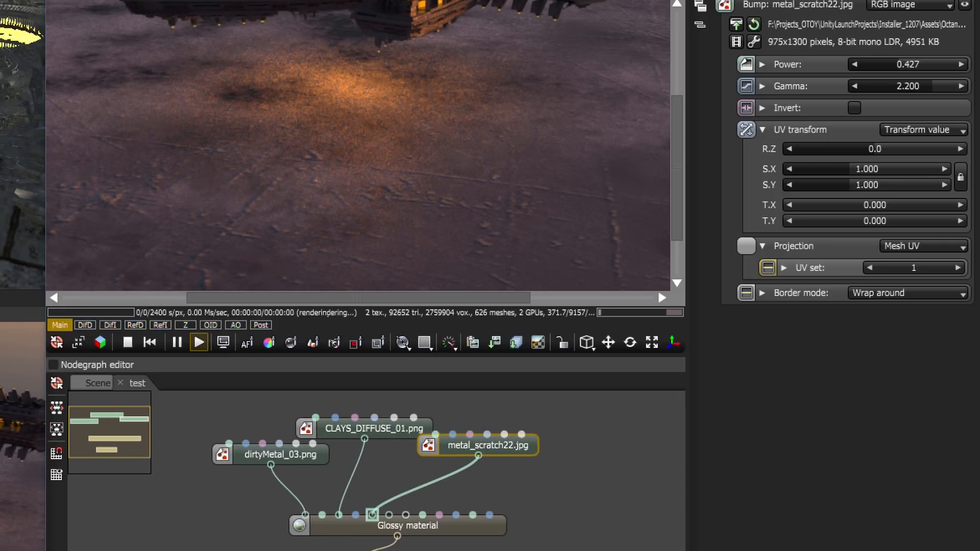
{"action": "left_click_drag", "start_coordinate": [677, 217], "coordinate": [677, 173]}
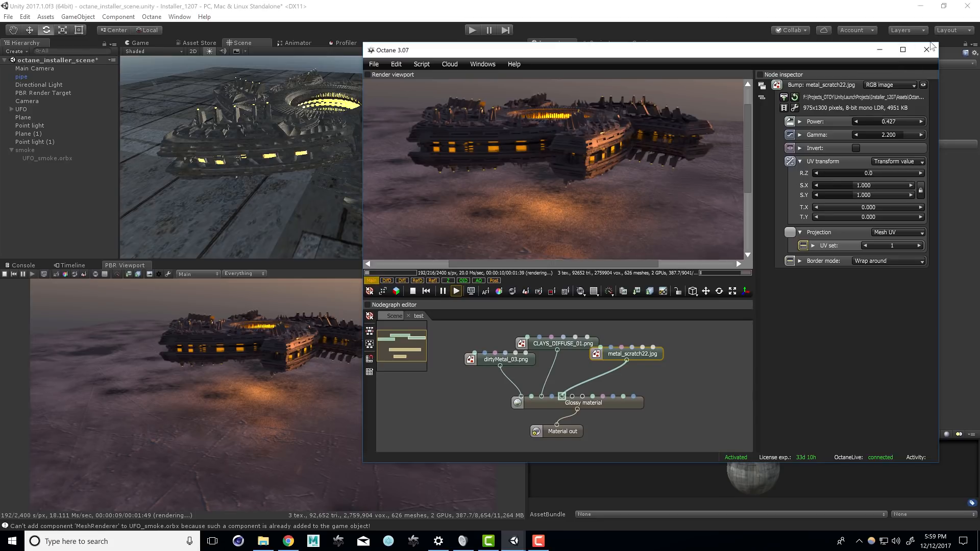
Close the Octane window, select Box001 inside UFO_Spoke_prefab (3), and expand its UFO_Hull_mat material to show the texture list
{"action": "left_click", "coordinate": [926, 50]}
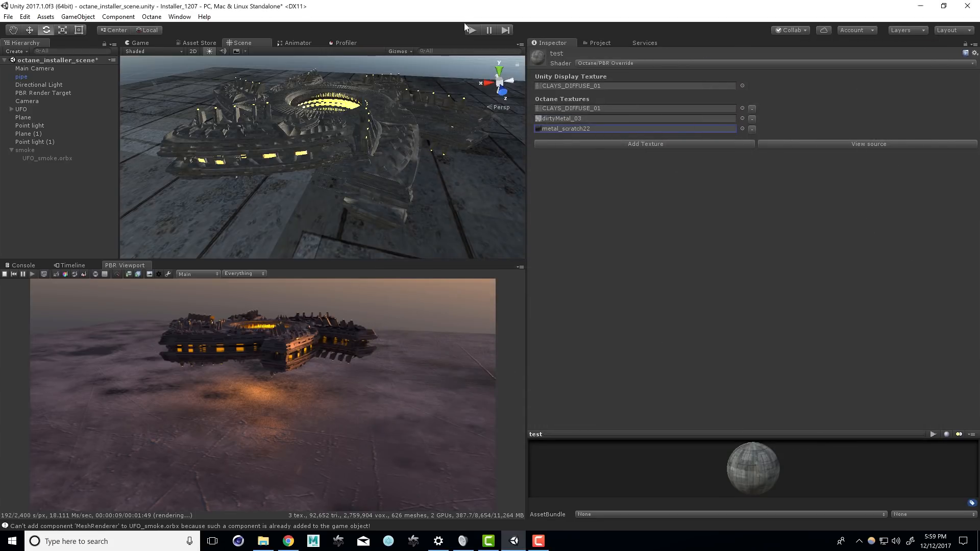
{"action": "left_click", "coordinate": [409, 187]}
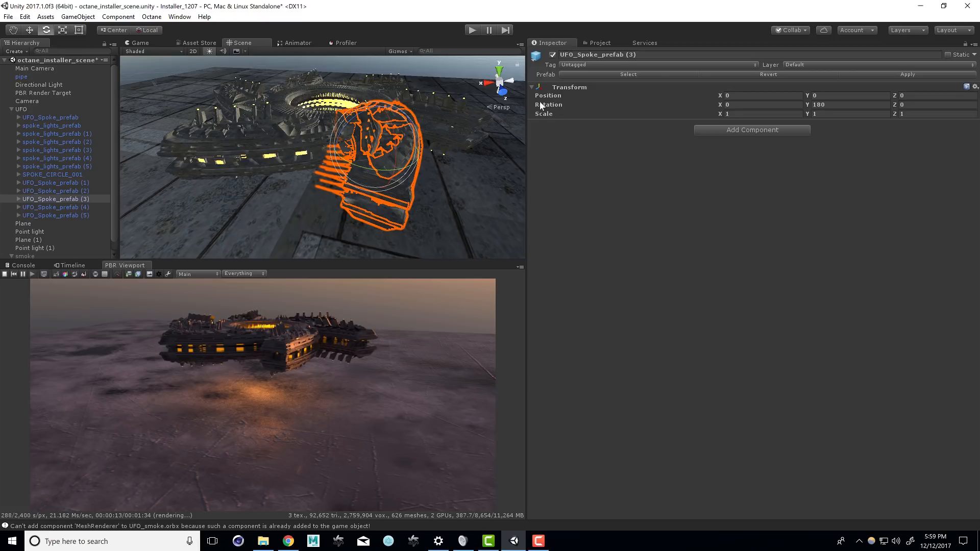
{"action": "left_click", "coordinate": [18, 199]}
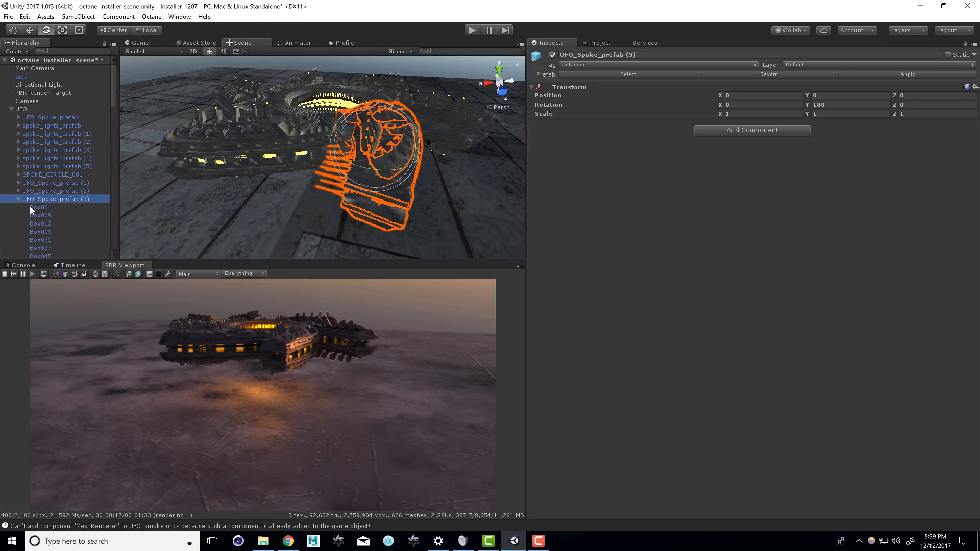
{"action": "left_click", "coordinate": [35, 207]}
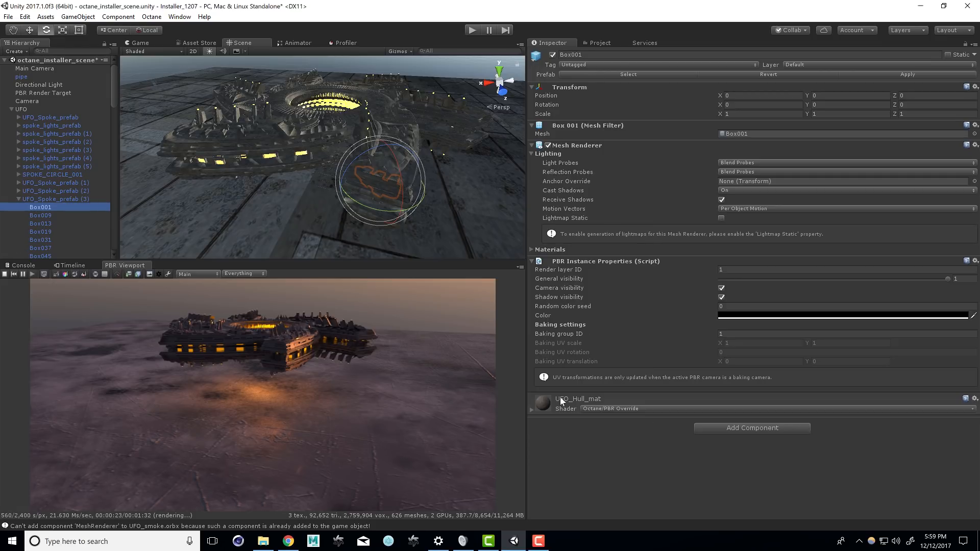
{"action": "left_click", "coordinate": [531, 410]}
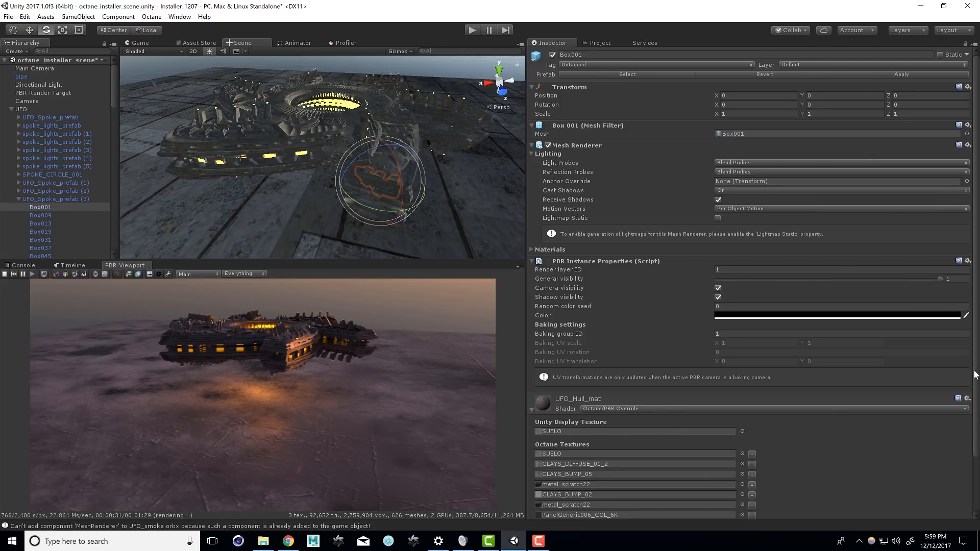
{"action": "left_click_drag", "start_coordinate": [976, 372], "coordinate": [971, 432]}
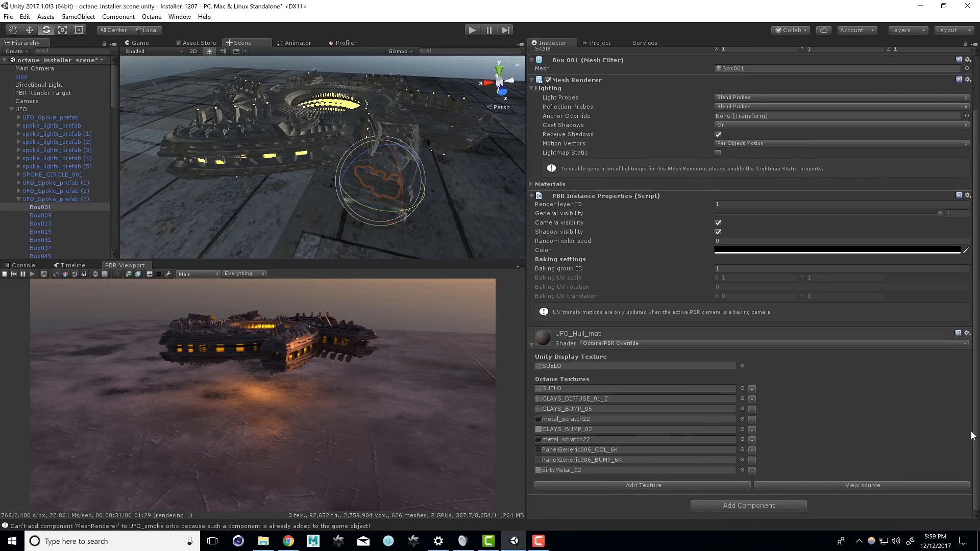
Open the UFO_Hull_mat source node graph in a maximized Octane window and frame the whole network
{"action": "left_click", "coordinate": [889, 485]}
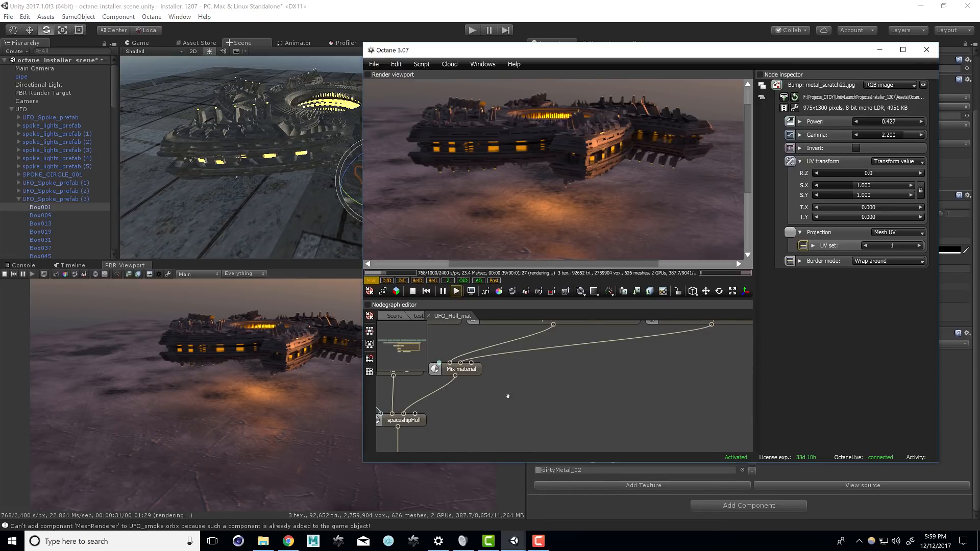
{"action": "scroll", "coordinate": [604, 399], "scroll_direction": "down", "scroll_amount": 5}
{"action": "scroll", "coordinate": [603, 394], "scroll_direction": "down", "scroll_amount": 1}
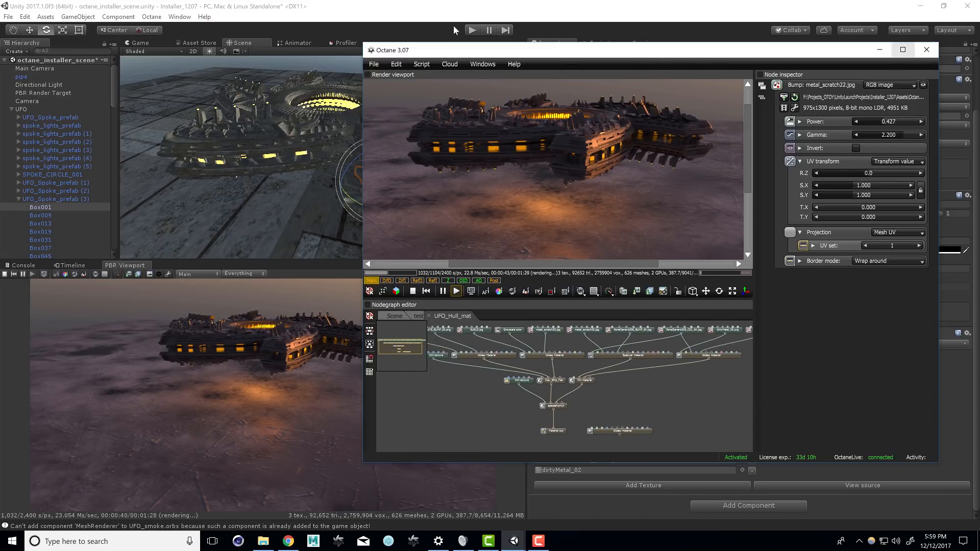
{"action": "left_click", "coordinate": [903, 50]}
{"action": "scroll", "coordinate": [428, 458], "scroll_direction": "up", "scroll_amount": 5}
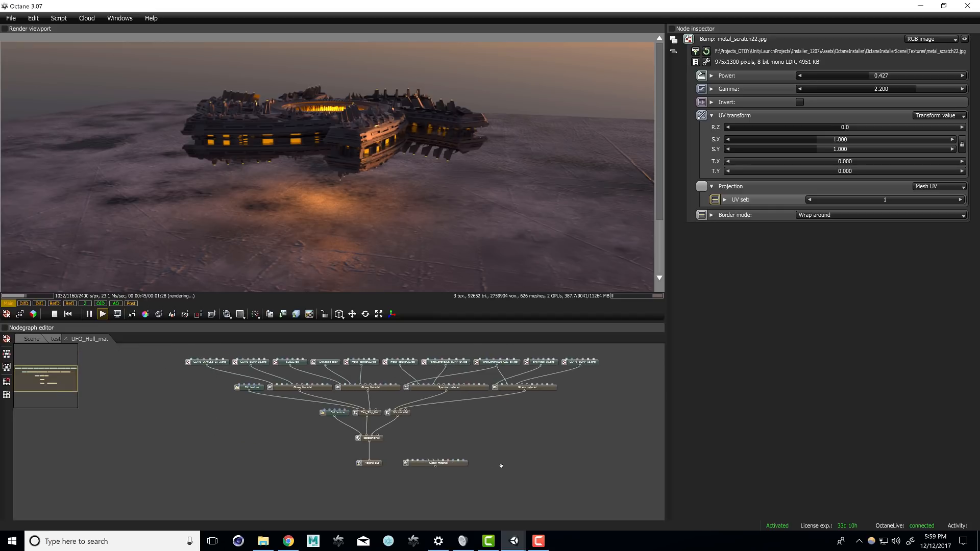
{"action": "mouse_move", "coordinate": [477, 447]}
{"action": "middle_mouse_down"}
{"action": "mouse_move", "coordinate": [490, 462]}
{"action": "mouse_move", "coordinate": [503, 457]}
{"action": "mouse_move", "coordinate": [488, 456]}
{"action": "middle_mouse_up"}
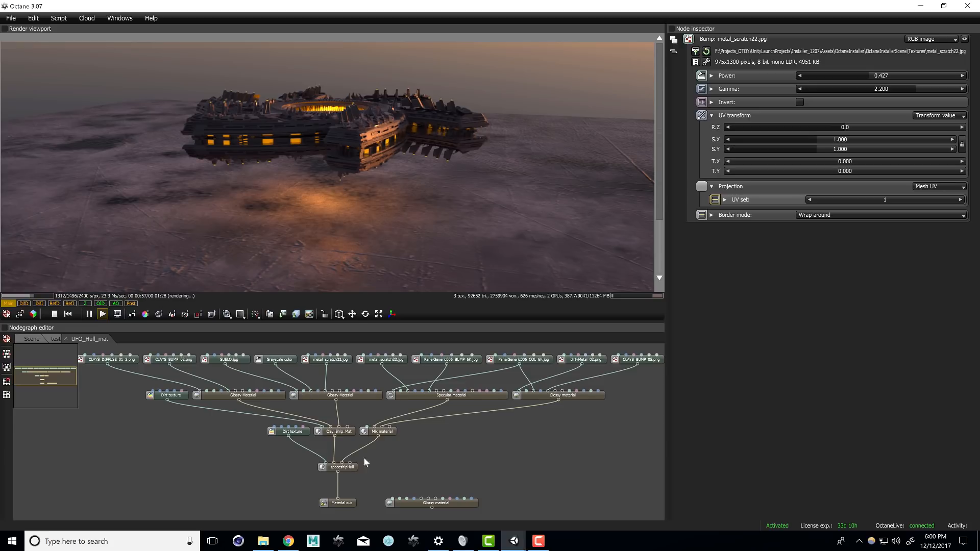
Rearrange the spaceshipHull, Mix material, Clay_Ship_Mat, Dirt texture and Glossy Material nodes to clarify how the hull material is layered
{"action": "left_click_drag", "start_coordinate": [355, 466], "coordinate": [350, 488]}
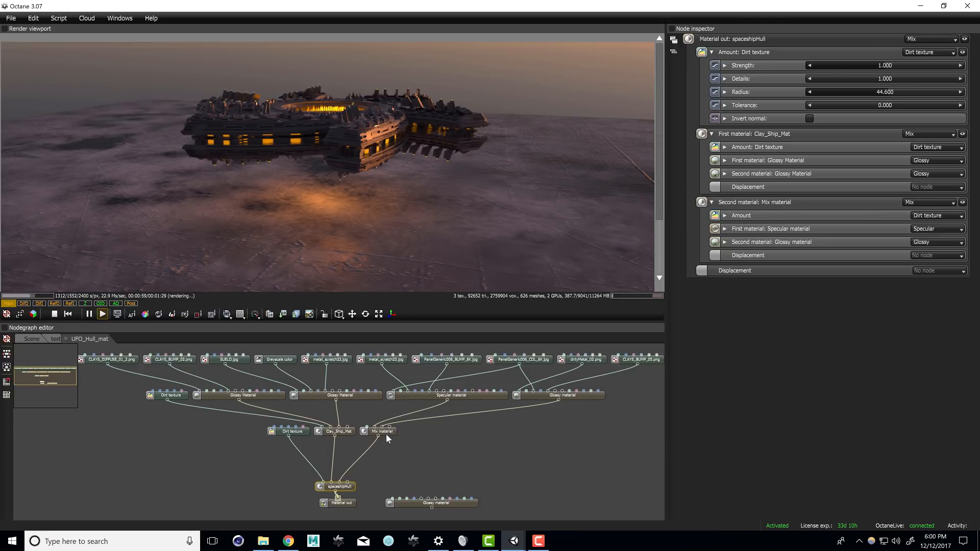
{"action": "left_click_drag", "start_coordinate": [386, 433], "coordinate": [402, 455]}
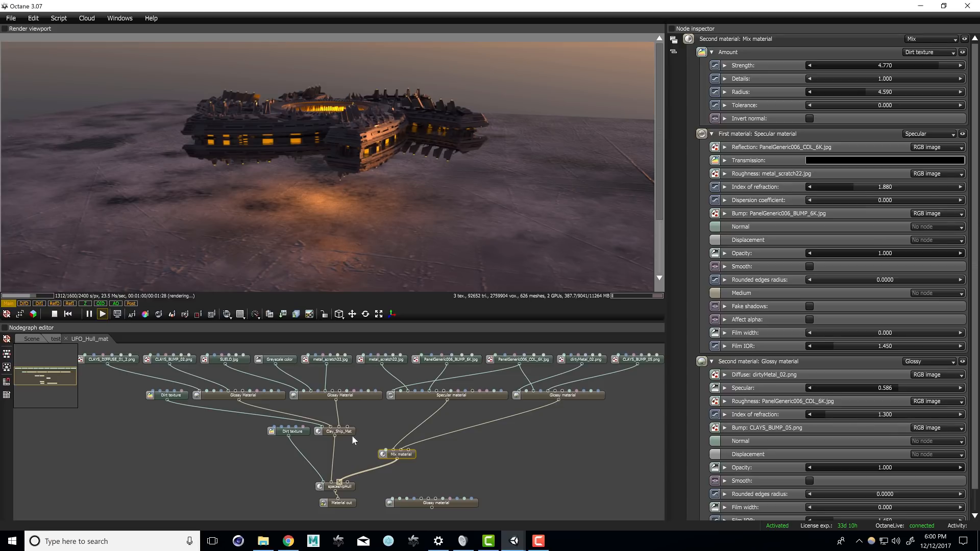
{"action": "left_click_drag", "start_coordinate": [348, 433], "coordinate": [365, 439]}
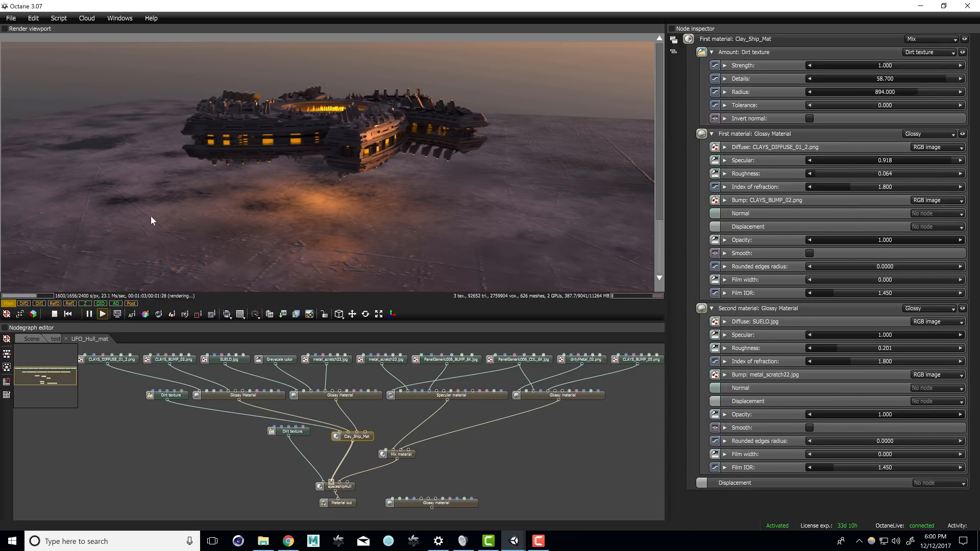
{"action": "left_click_drag", "start_coordinate": [300, 434], "coordinate": [300, 467]}
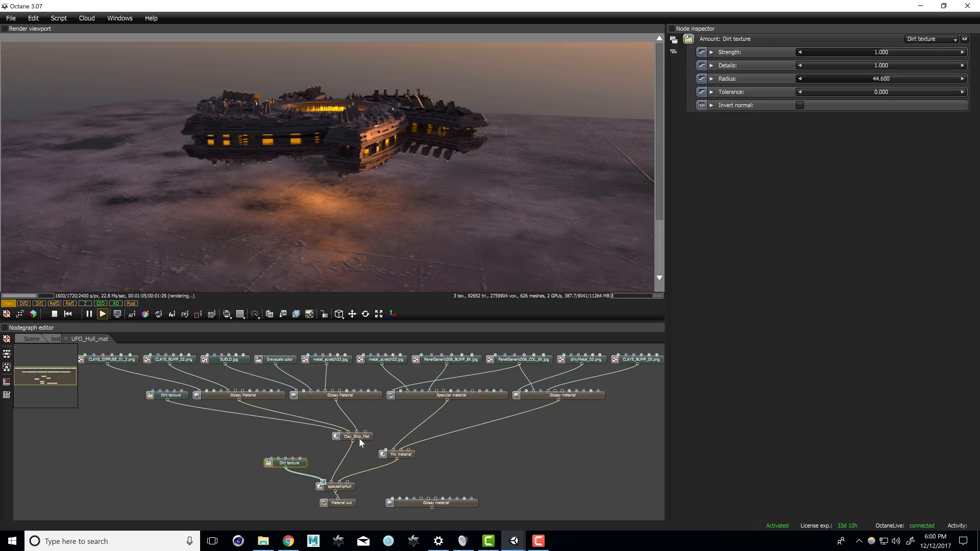
{"action": "left_click_drag", "start_coordinate": [360, 438], "coordinate": [335, 458]}
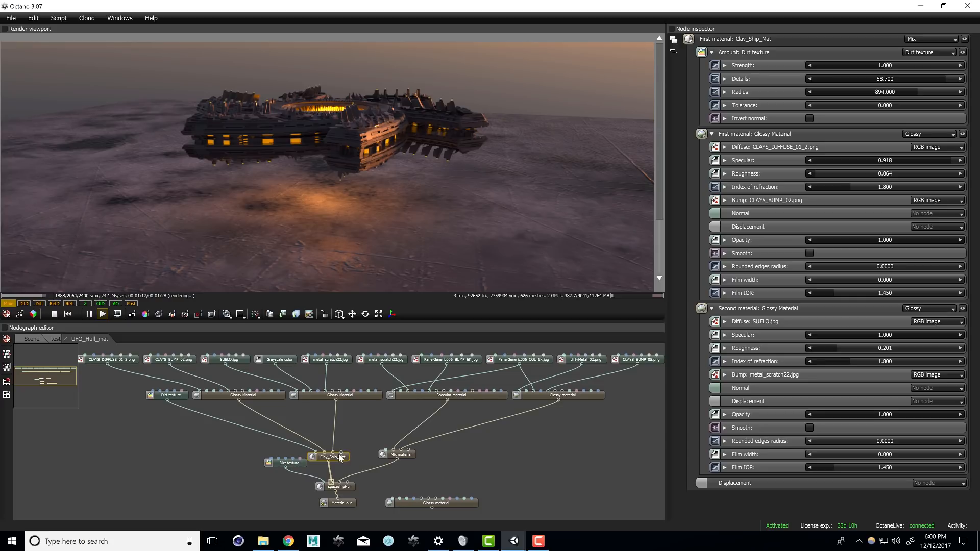
{"action": "left_click_drag", "start_coordinate": [339, 457], "coordinate": [347, 459]}
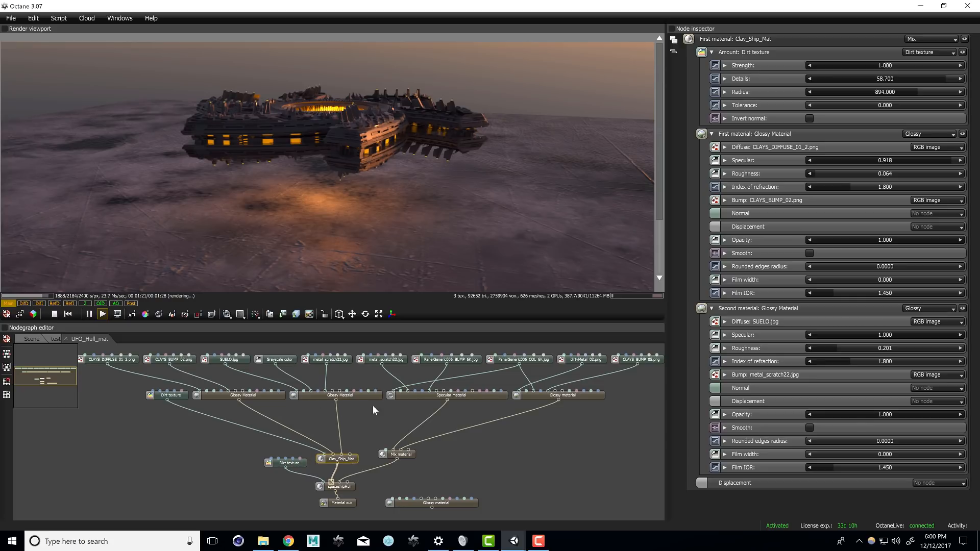
{"action": "left_click_drag", "start_coordinate": [351, 397], "coordinate": [345, 422]}
{"action": "left_click_drag", "start_coordinate": [183, 397], "coordinate": [245, 437]}
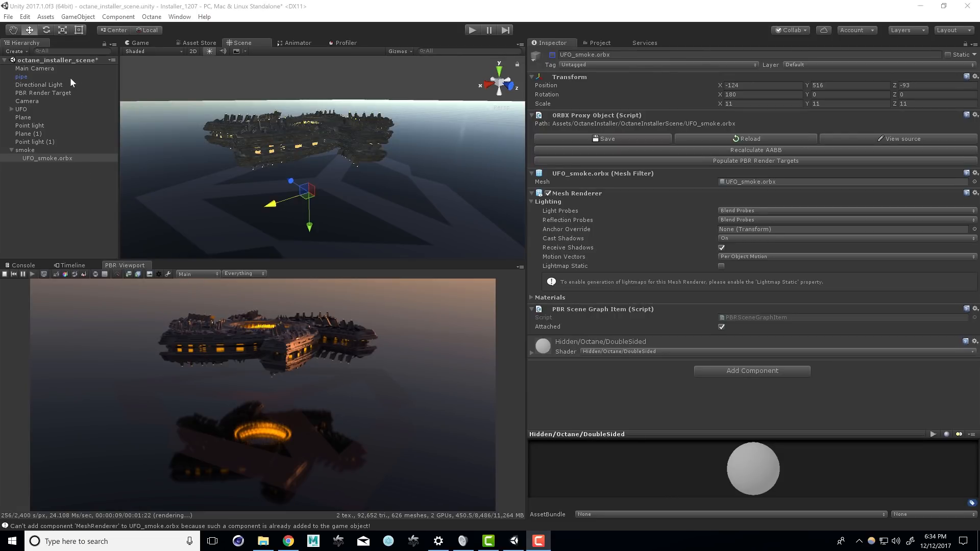
Select UFO_smoke.orbx under the smoke object and activate it in the scene
{"action": "left_click", "coordinate": [42, 152]}
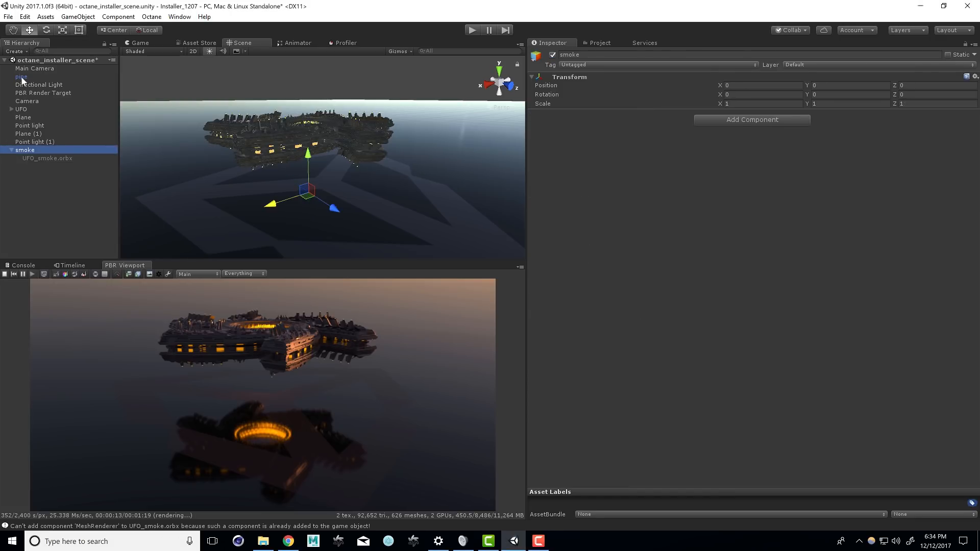
{"action": "left_click", "coordinate": [48, 157]}
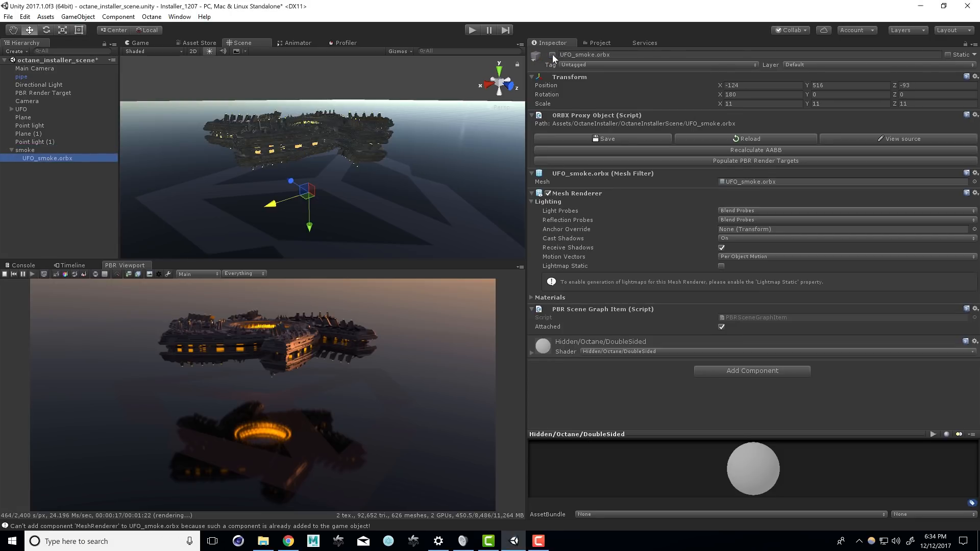
{"action": "left_click", "coordinate": [276, 27]}
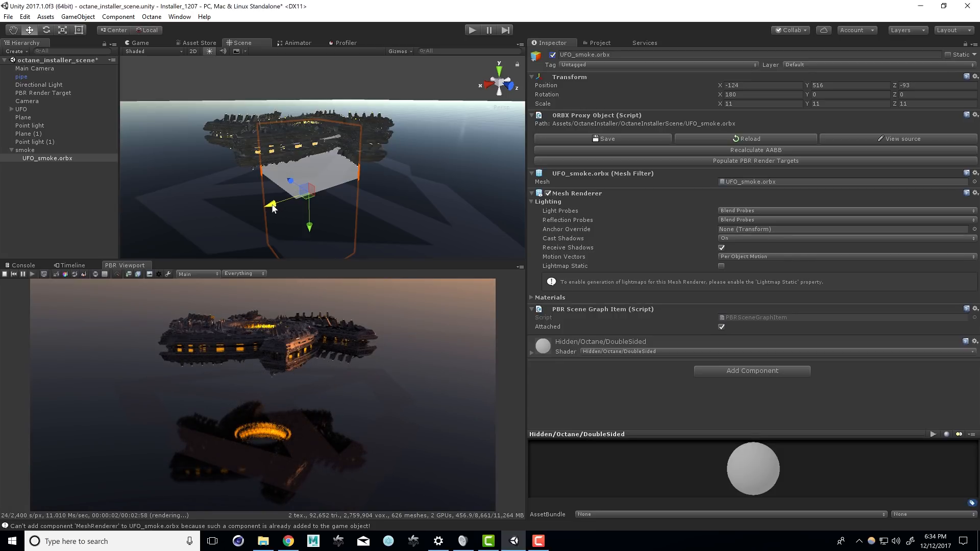
Try moving the smoke volume away from underneath the UFO to test its placement, and undo both moves
{"action": "left_click_drag", "start_coordinate": [352, 176], "coordinate": [425, 152]}
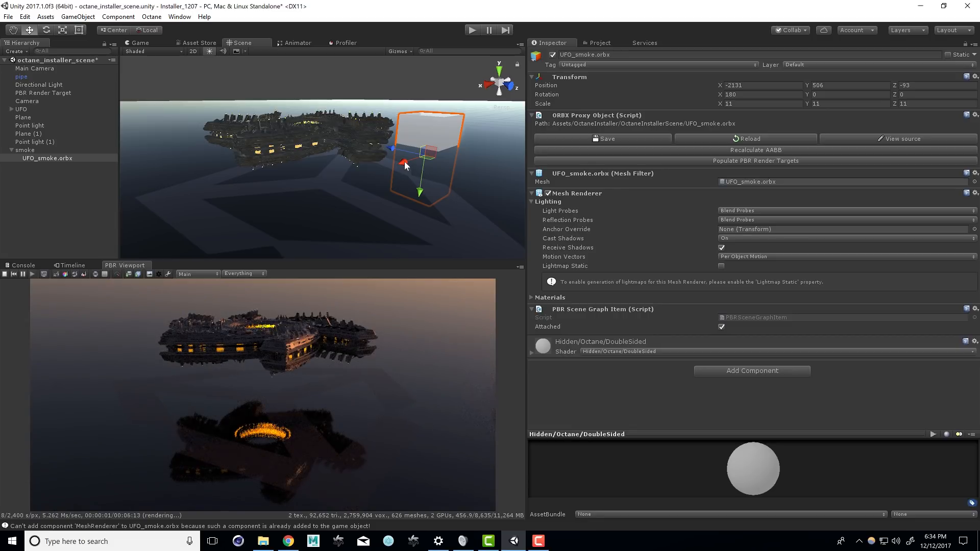
{"action": "left_click_drag", "start_coordinate": [387, 170], "coordinate": [360, 183]}
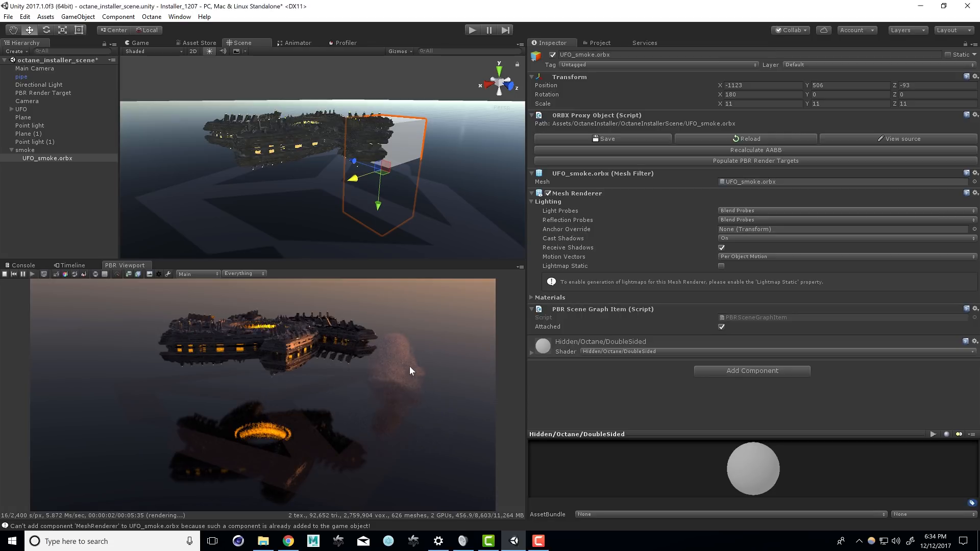
{"action": "key", "text": "ctrl+z"}
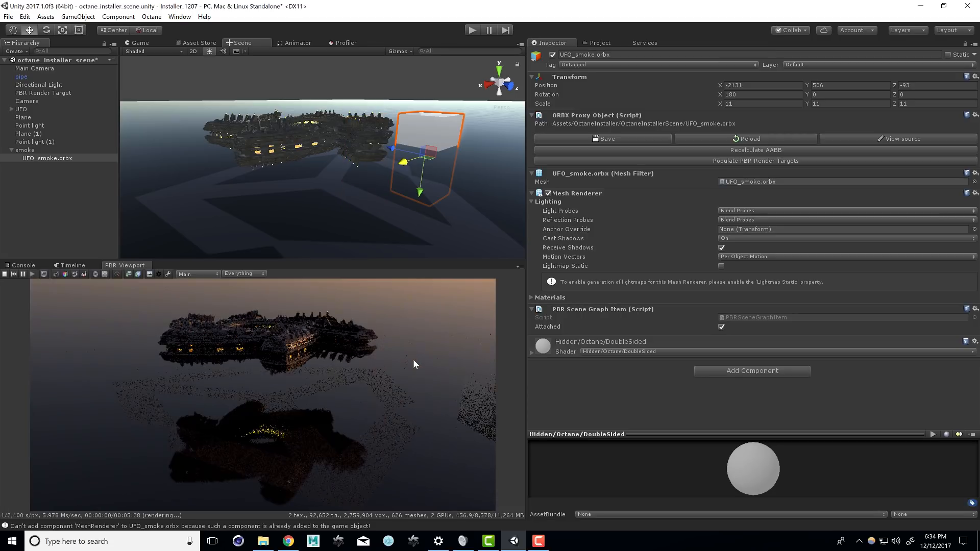
{"action": "key", "text": "ctrl+z"}
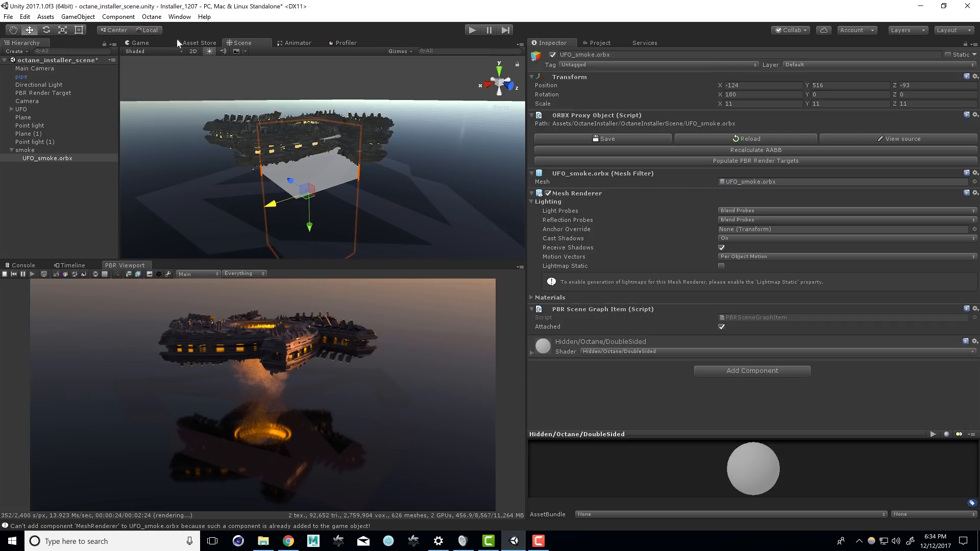
Bring up Octane's commands in Unity to find the ORBX import option
{"action": "left_click", "coordinate": [153, 17]}
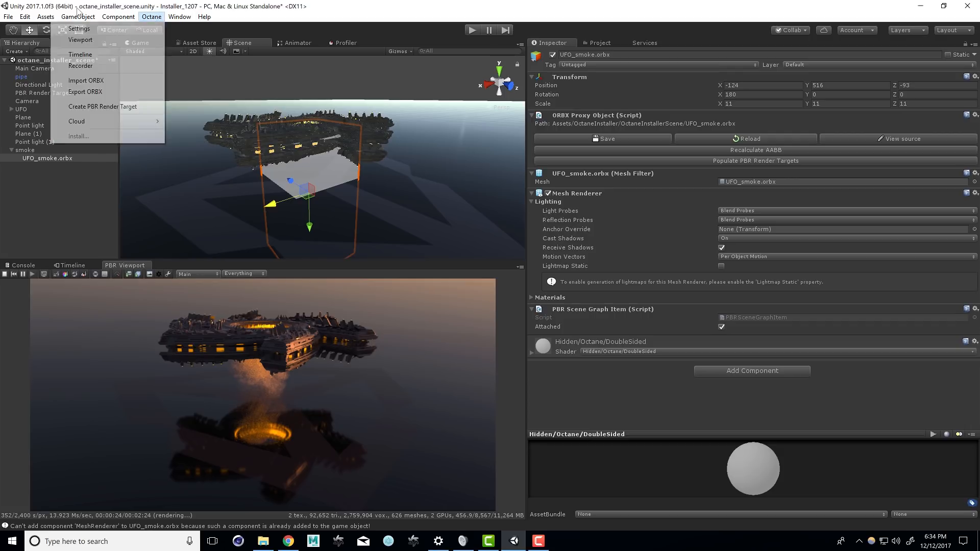
{"action": "left_click", "coordinate": [109, 79]}
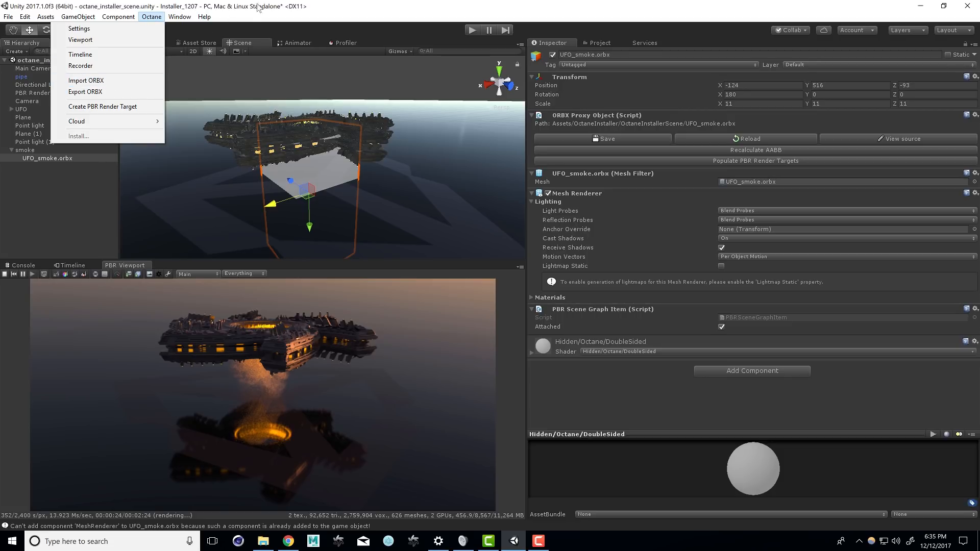